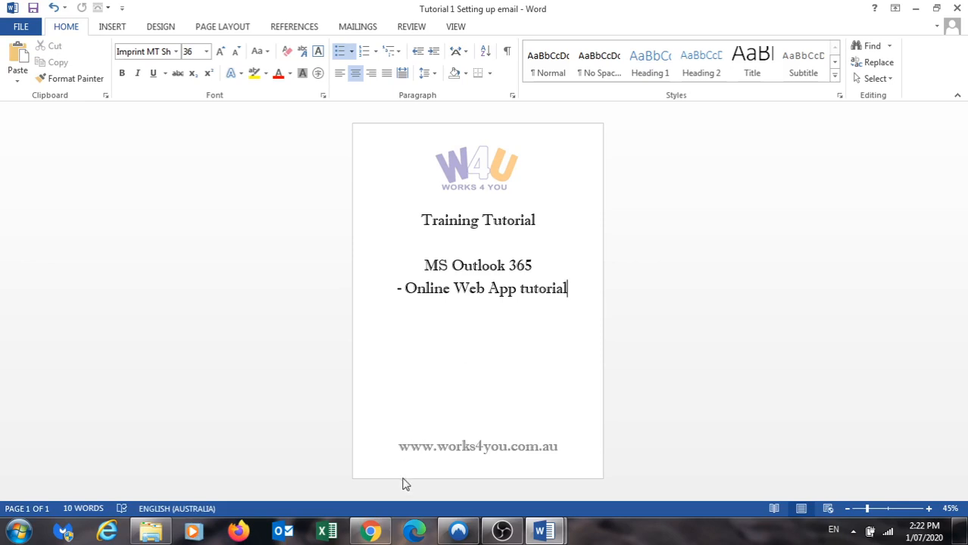
Switch from the Word tutorial to the Outlook on the web window in Chrome
click(380, 534)
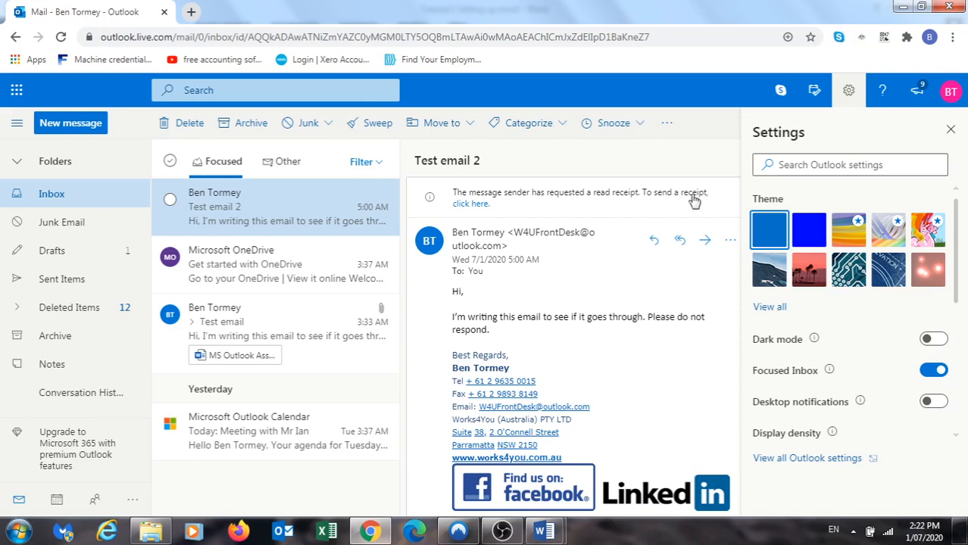
Search Outlook settings for 'sync' and open the Connected accounts page
click(951, 133)
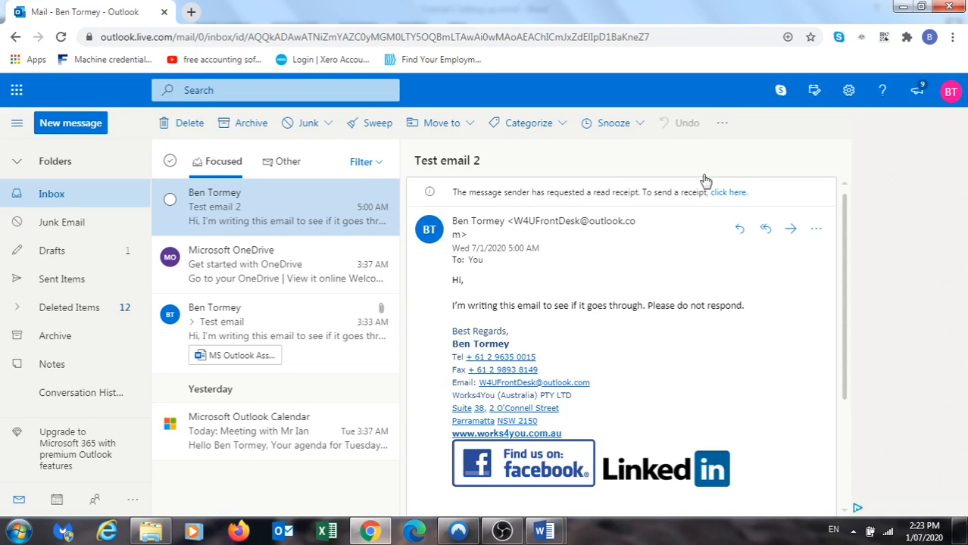
click(849, 92)
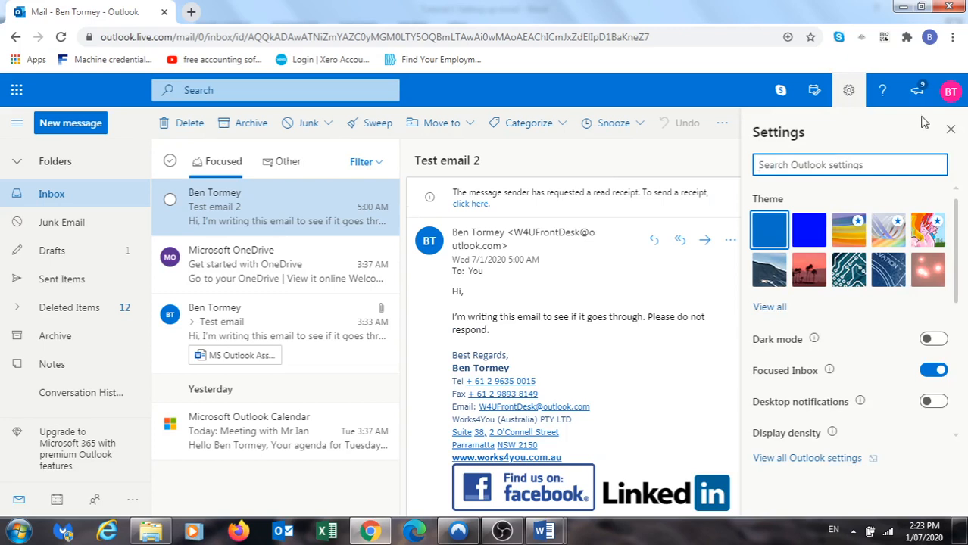
click(850, 92)
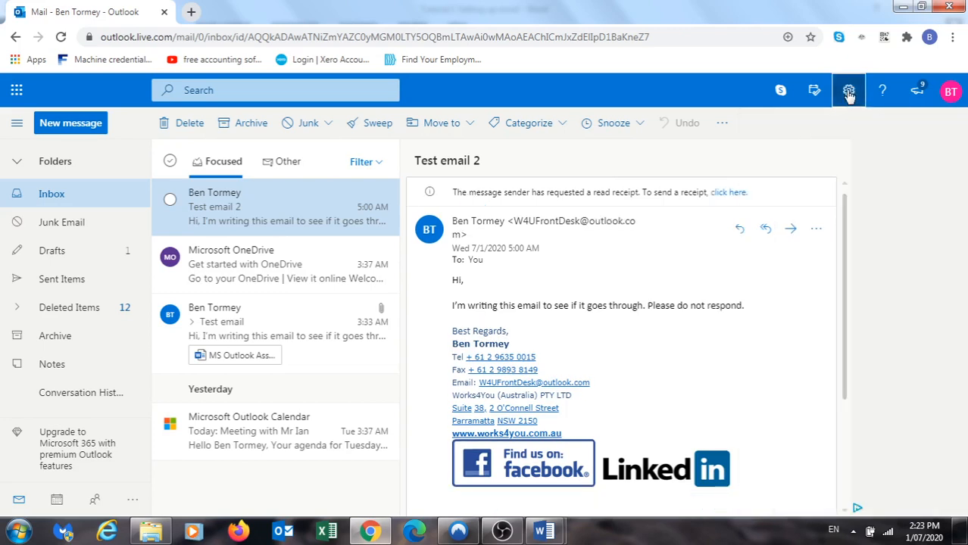
click(849, 92)
click(840, 165)
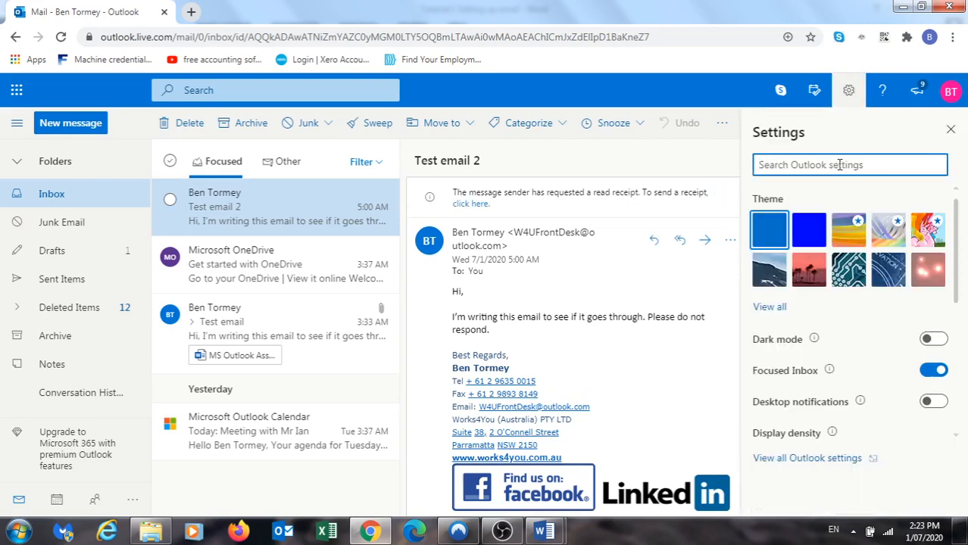
text(sync)
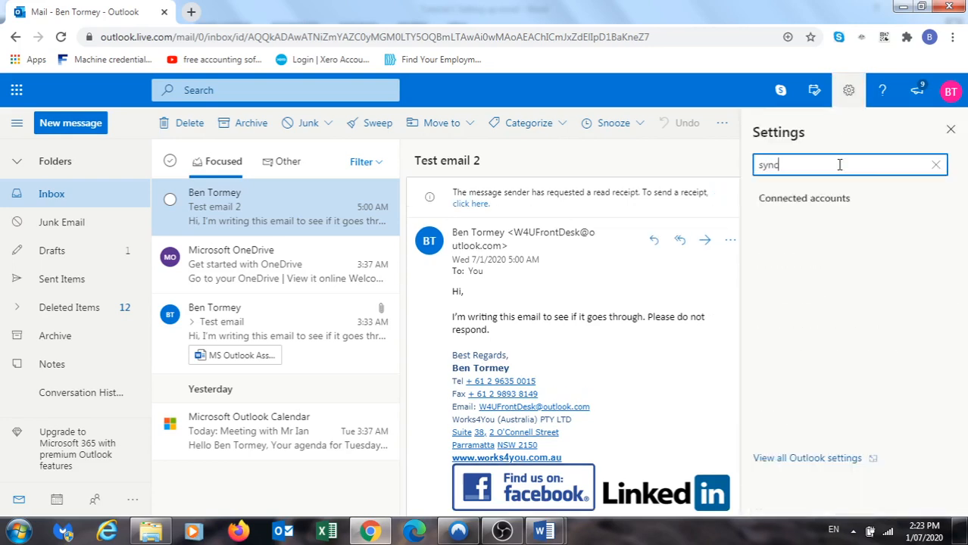
click(805, 200)
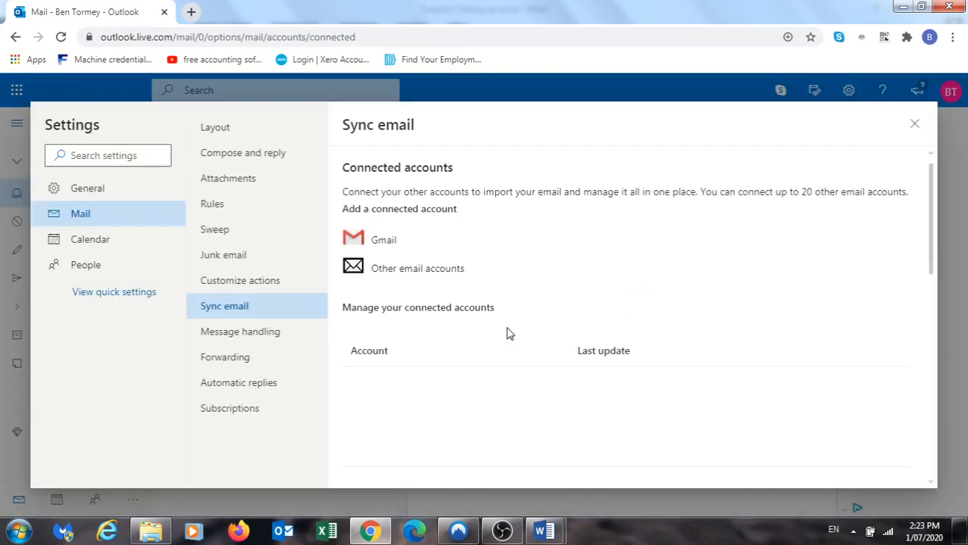
Add a Gmail connected account with your display name, keeping default options, and continue to Google sign-in
click(384, 241)
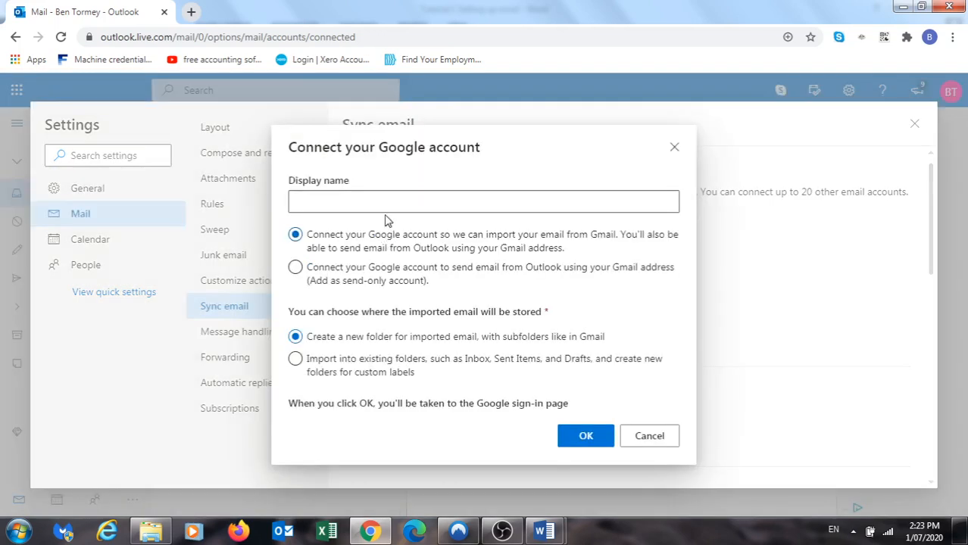
click(385, 203)
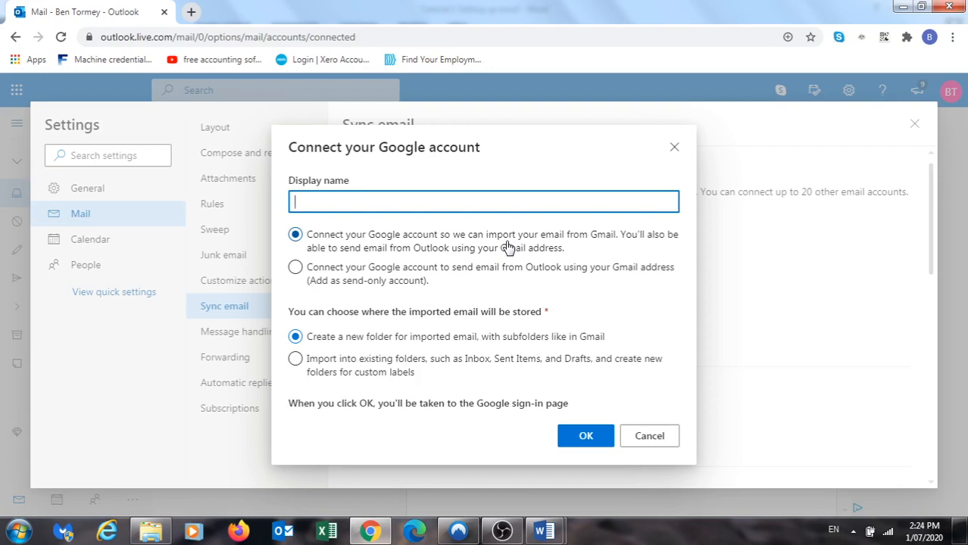
text(Ben)
click(581, 438)
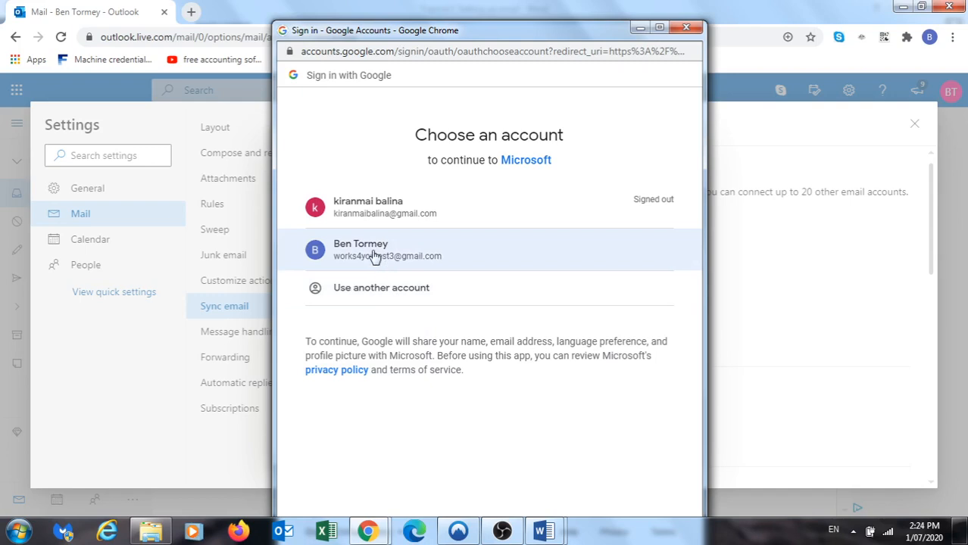
Choose the Google account and allow Microsoft access to its Gmail
click(375, 257)
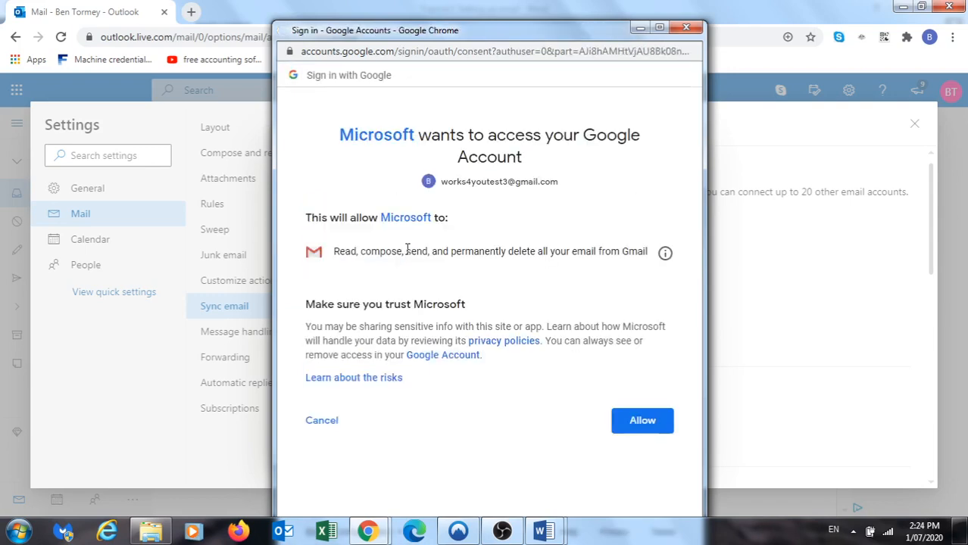
click(643, 428)
click(629, 419)
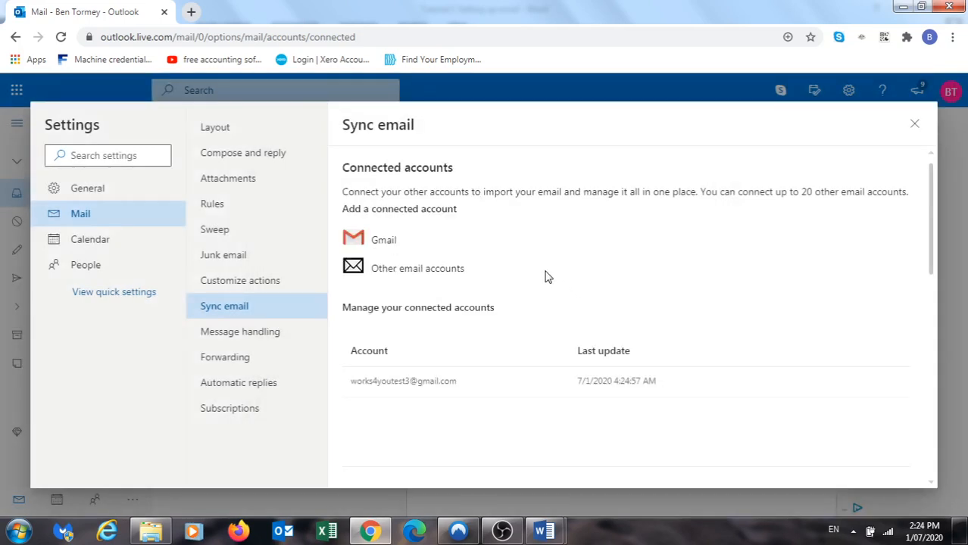
Close Settings and scroll the folder pane through the new Gmail folders and back up
mouse_move(449, 374)
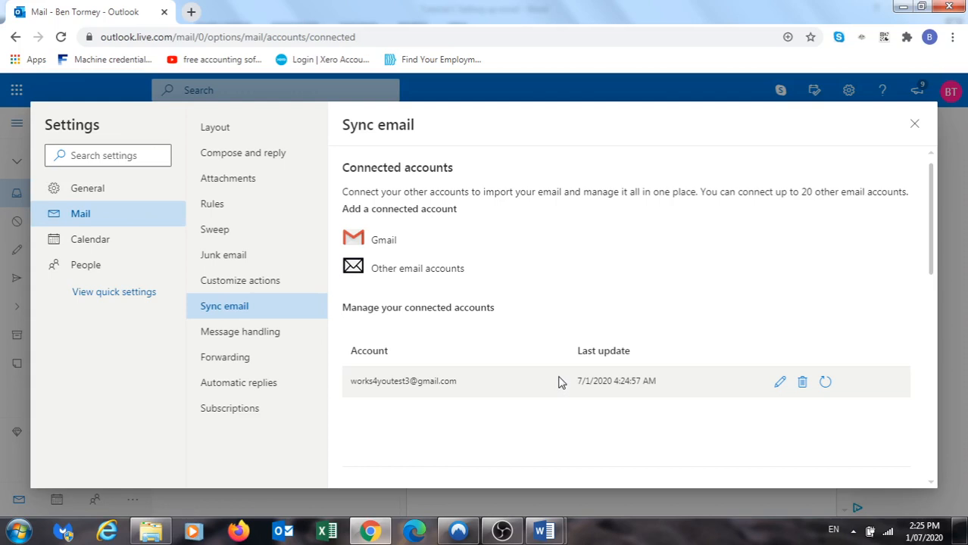
click(914, 126)
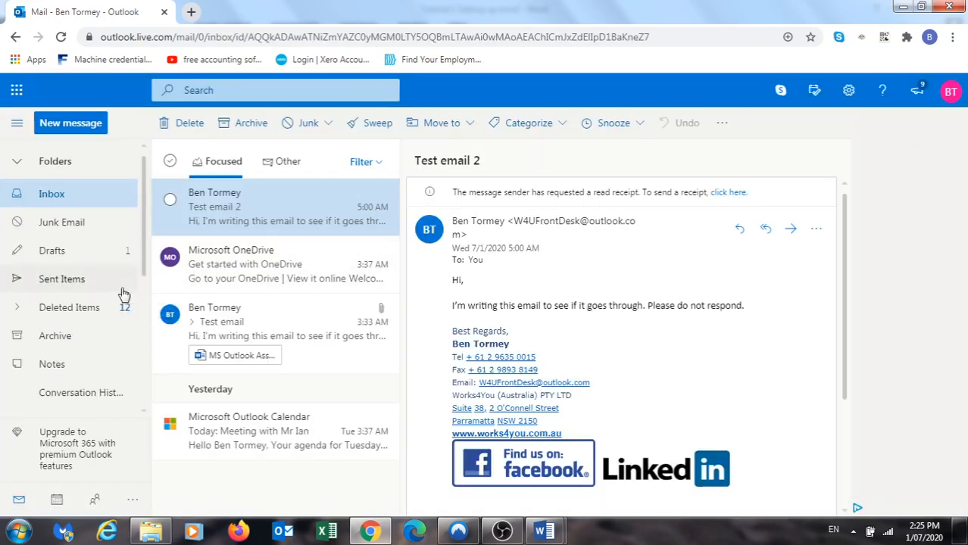
scroll(113, 311, down, 2)
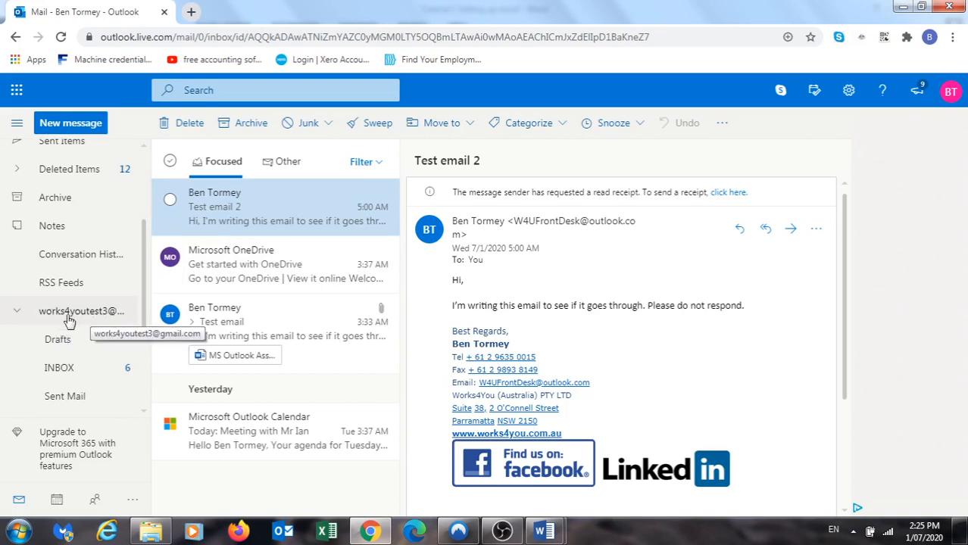
drag(146, 311, 144, 365)
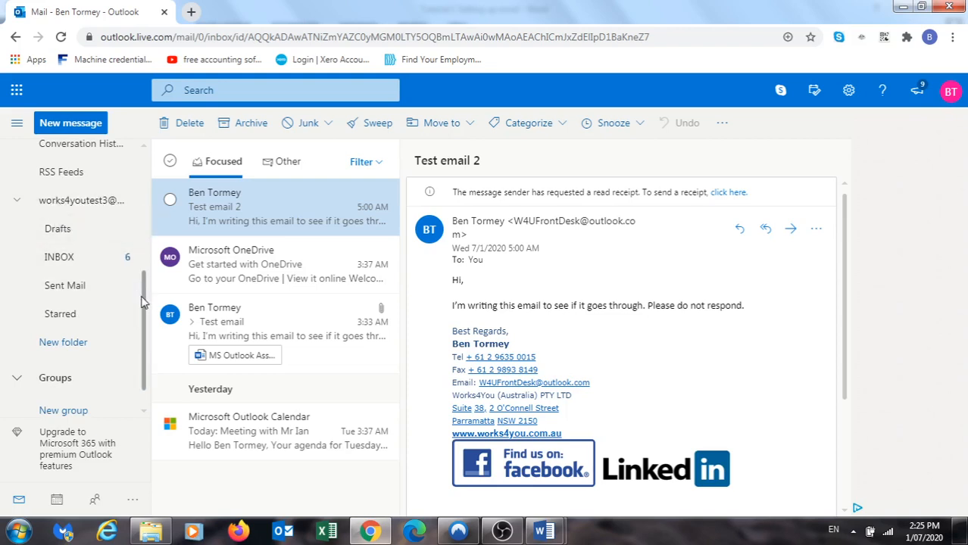
scroll(143, 315, down, 1)
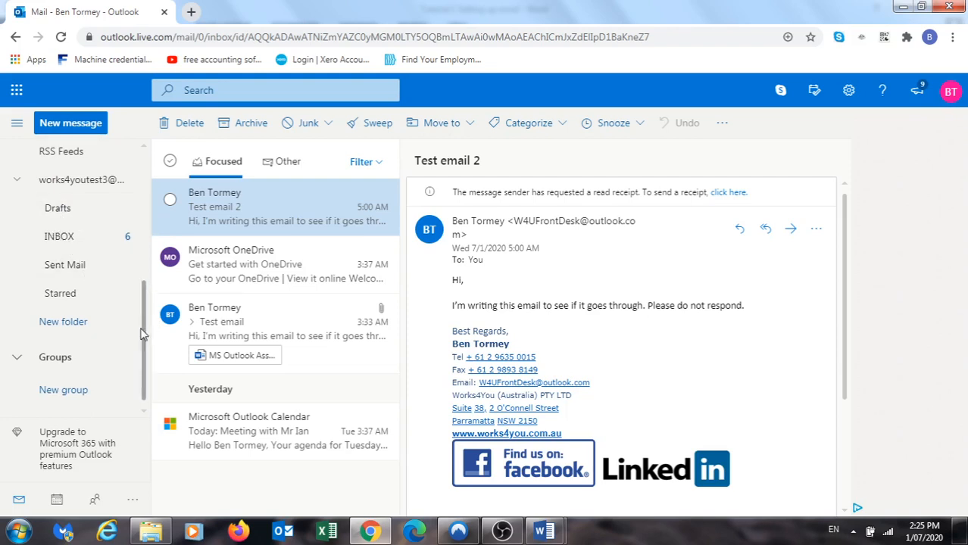
drag(143, 330, 141, 165)
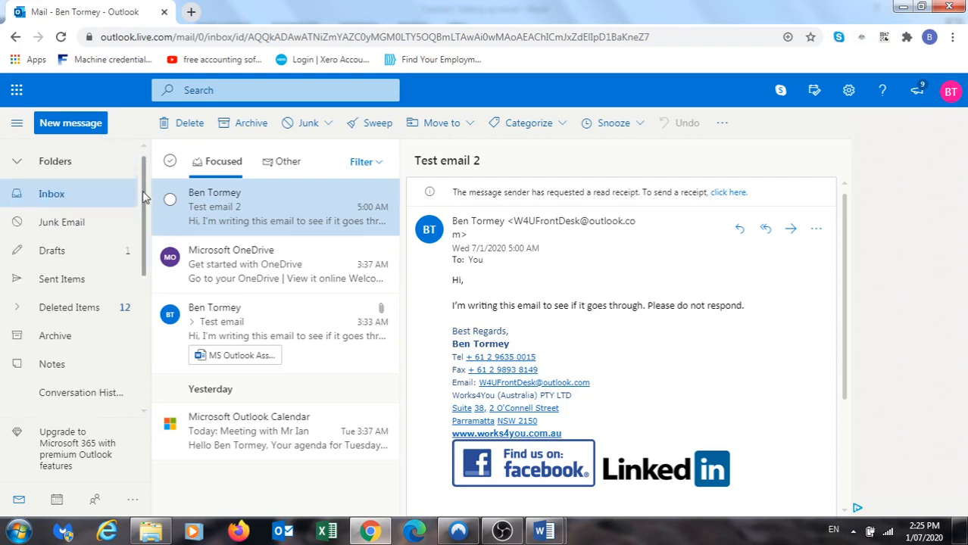
Start a new message addressed to the first suggested test contact, replacing the wrongly added Gmail recipient
click(80, 125)
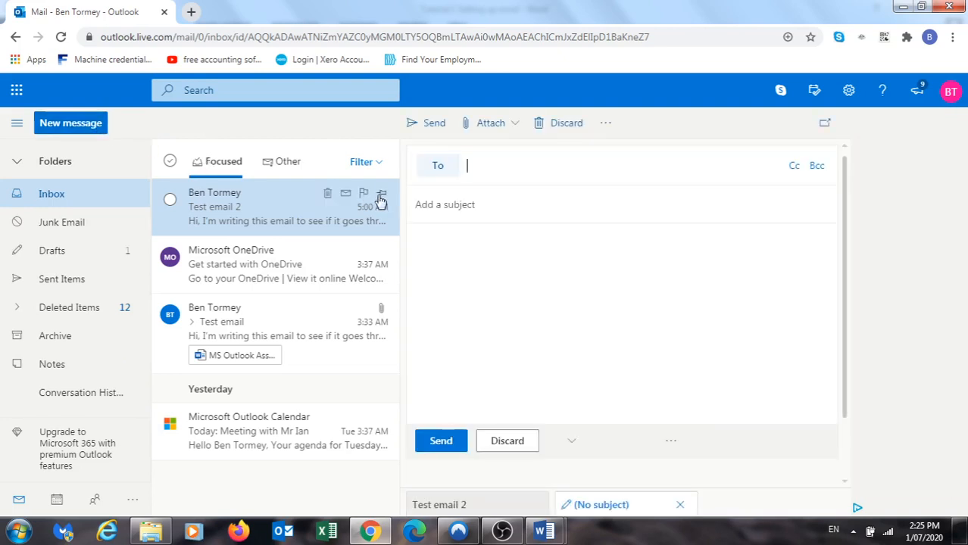
click(556, 247)
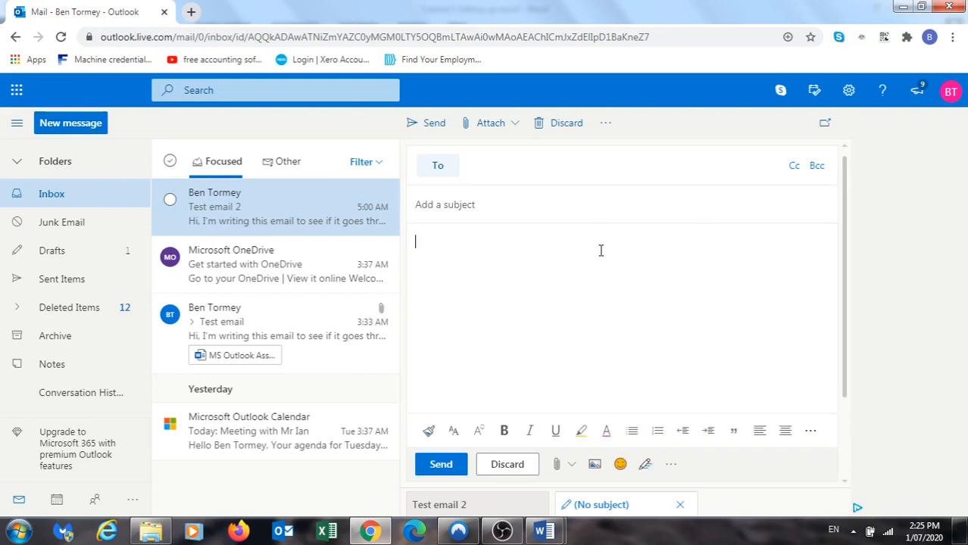
click(514, 168)
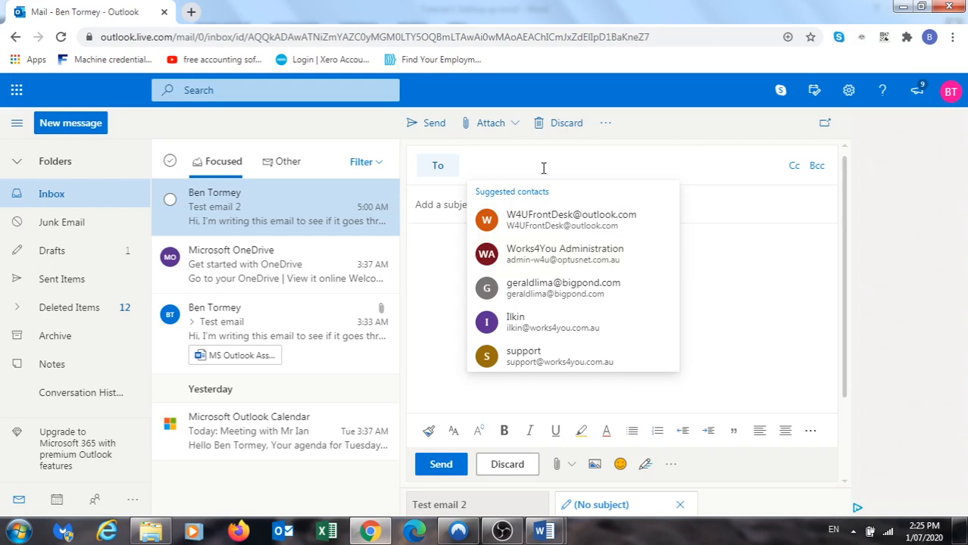
text(works)
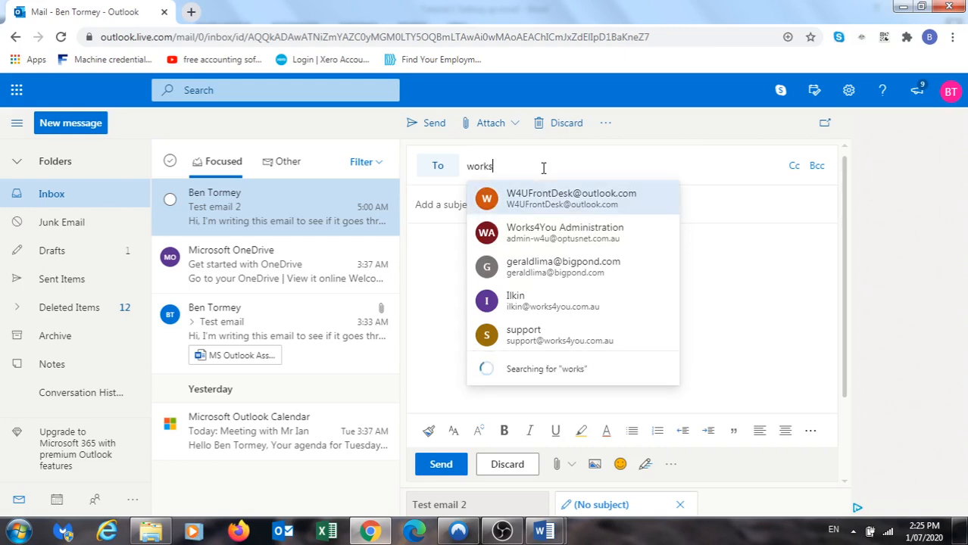
text(4y)
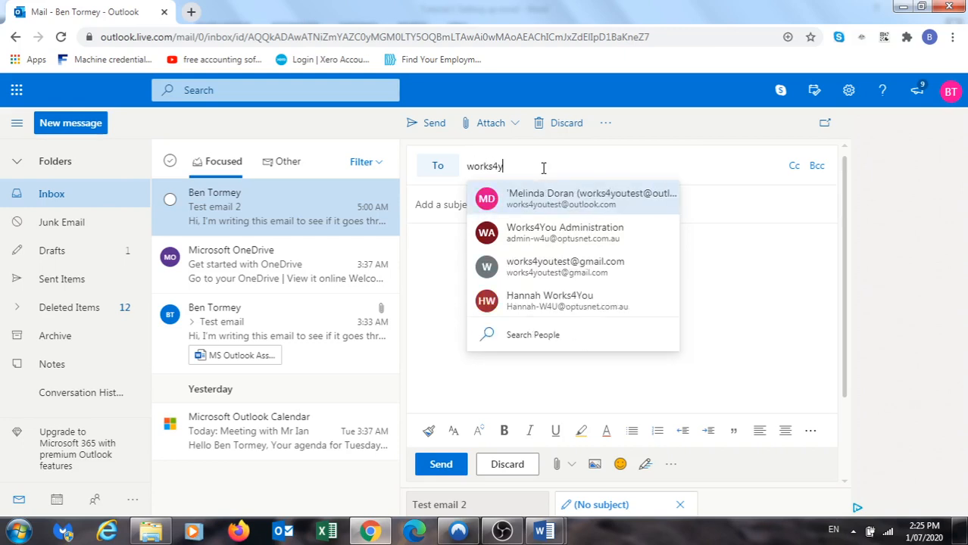
text(outest)
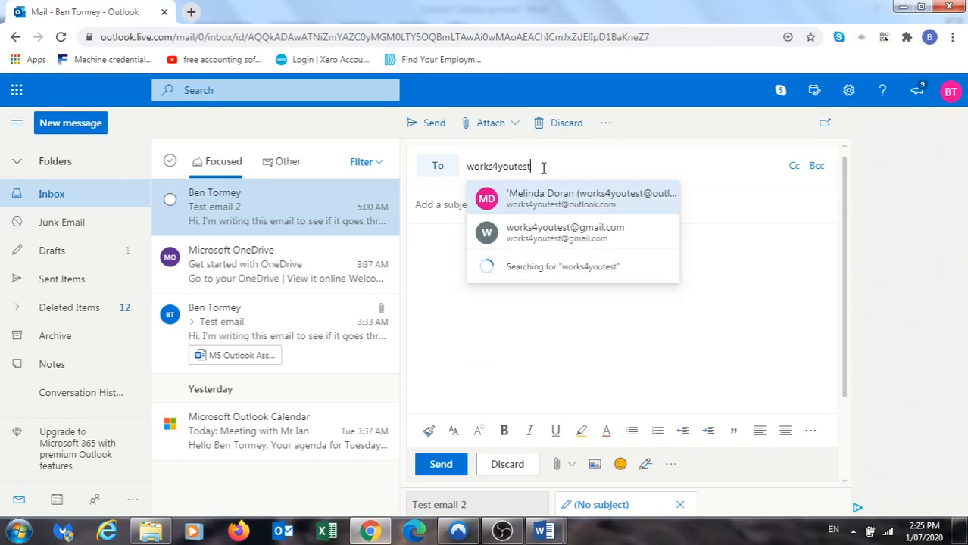
click(573, 238)
click(637, 173)
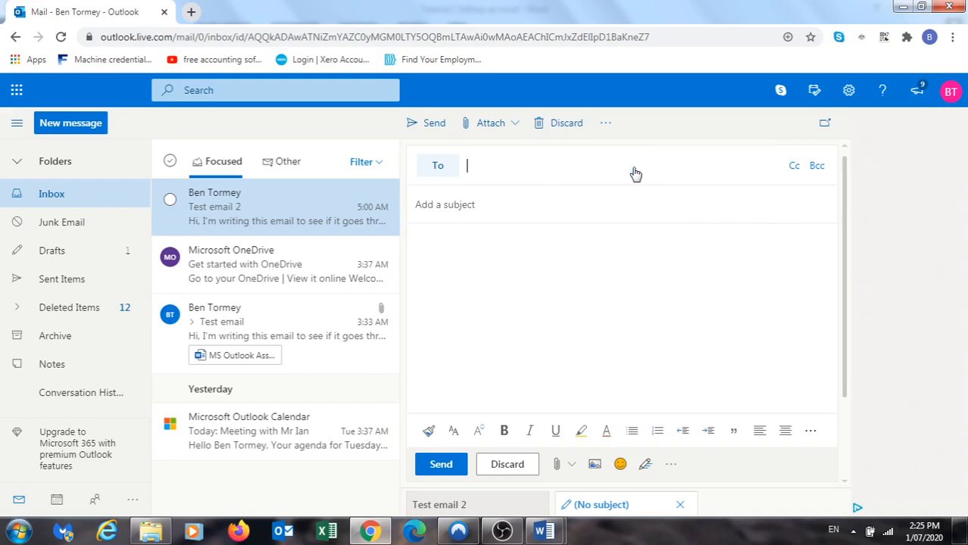
text(works)
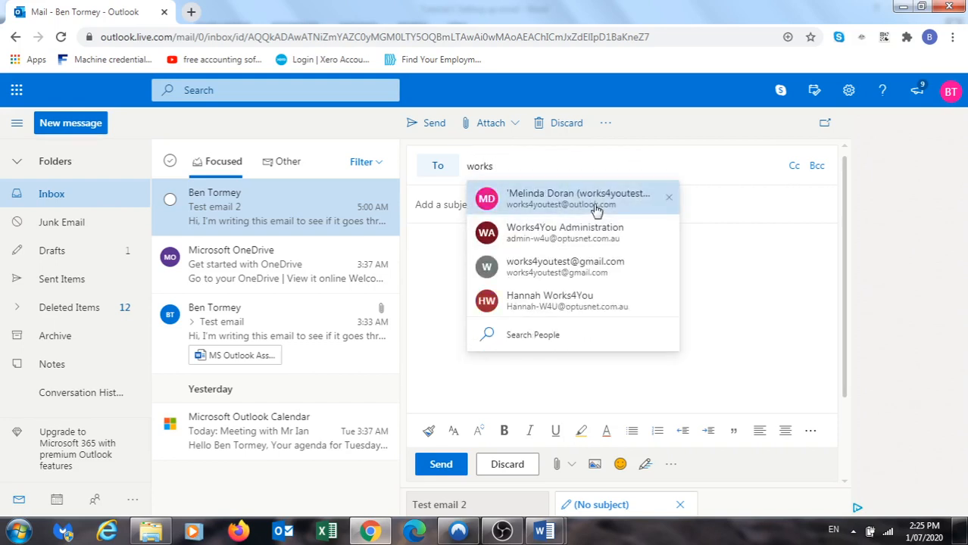
click(596, 210)
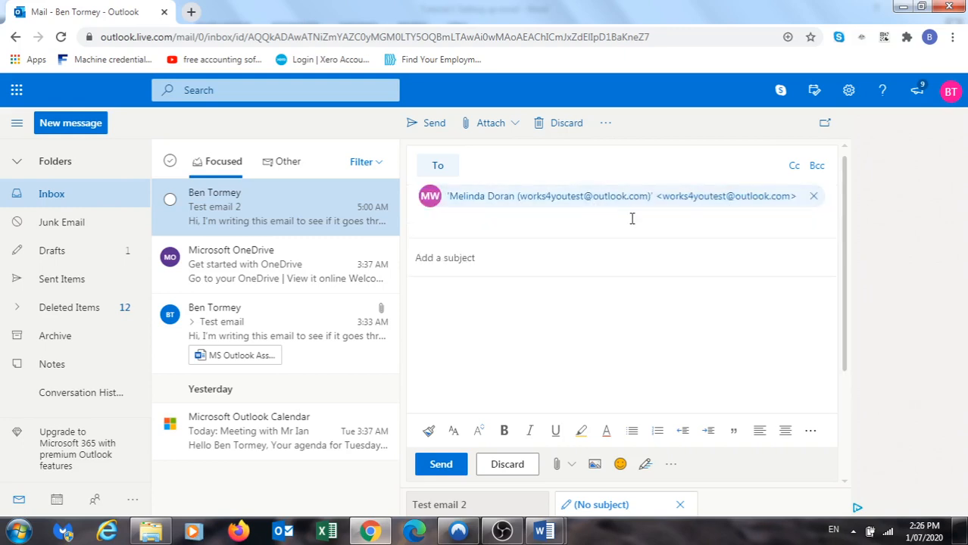
Give the draft subject 'Test email' and body 'Hi, This is a test email. Please do not respond.' plus sign-off
click(510, 259)
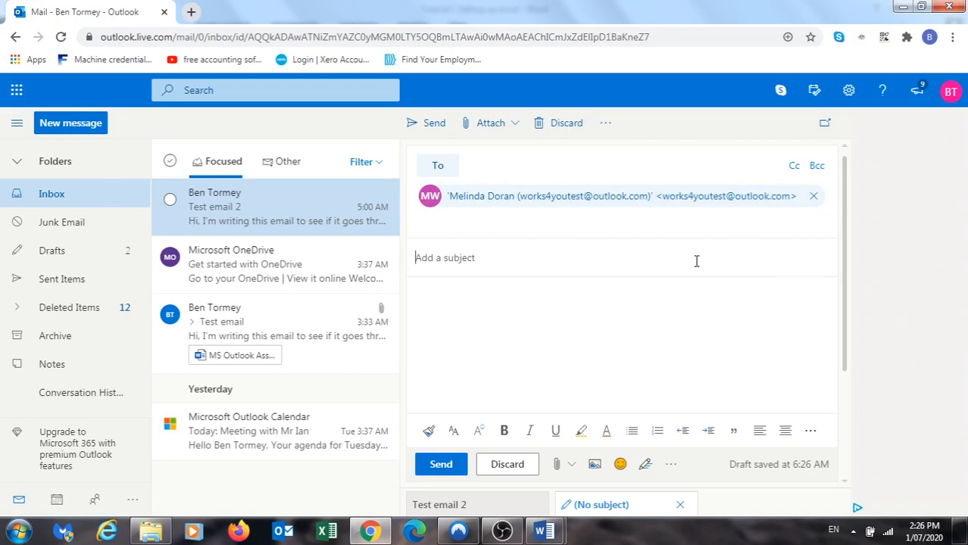
text(Te)
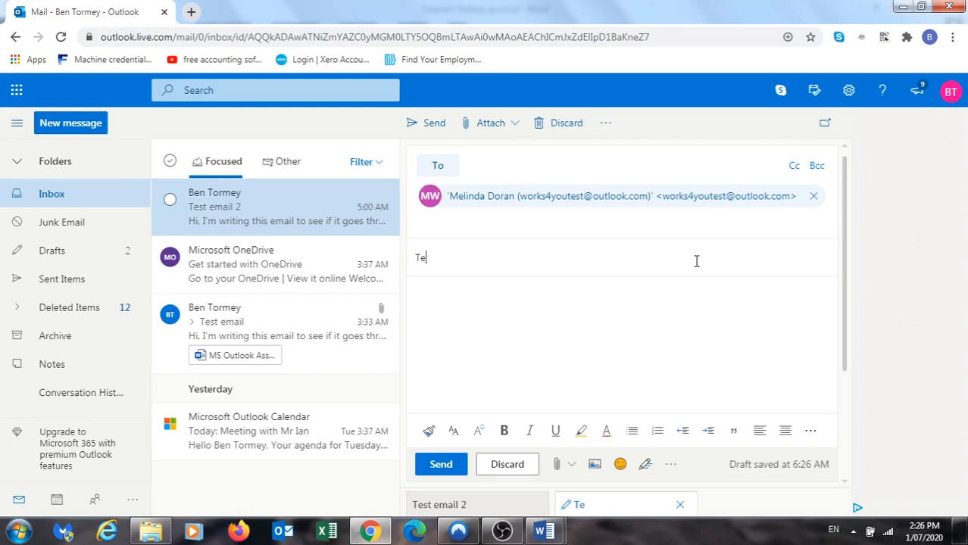
text(st email)
click(529, 298)
text(Hi,  )
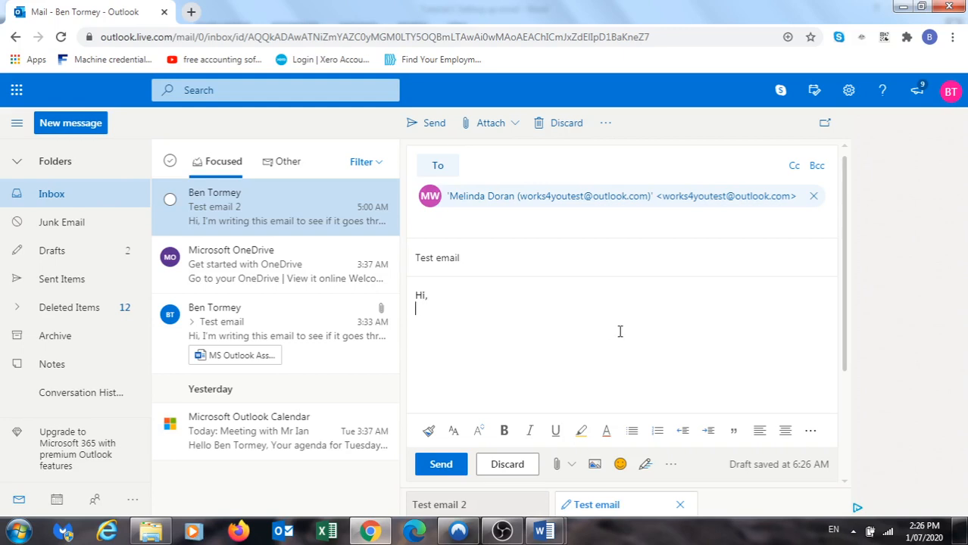
text(This is a test email)
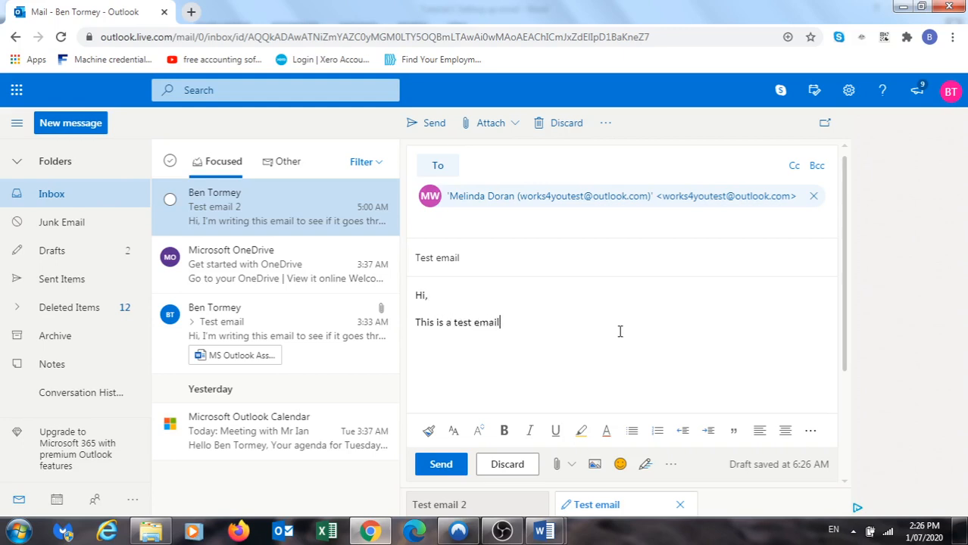
text(. Please do not respond)
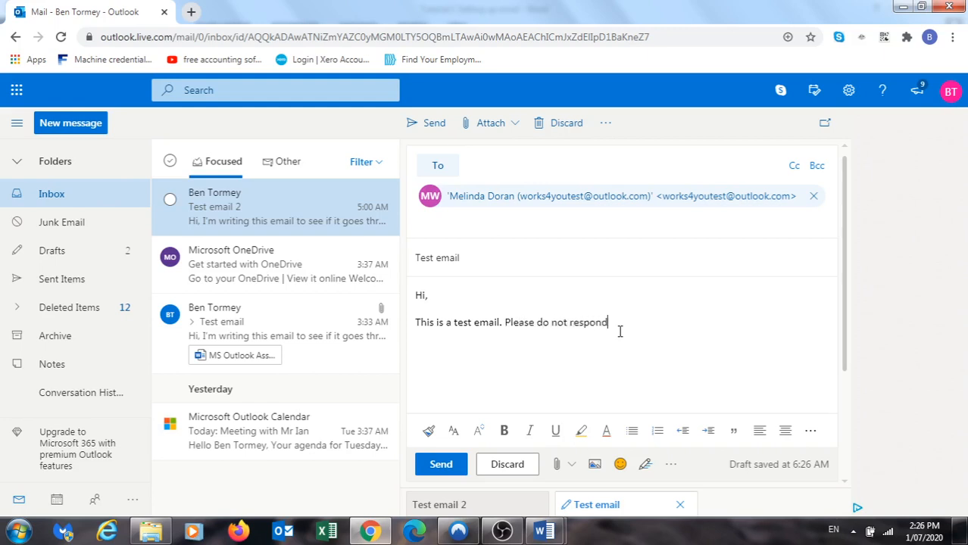
text(.  Thanks, )
text(Ben)
Pause the OBS screen recording and return to Outlook in Chrome
click(502, 531)
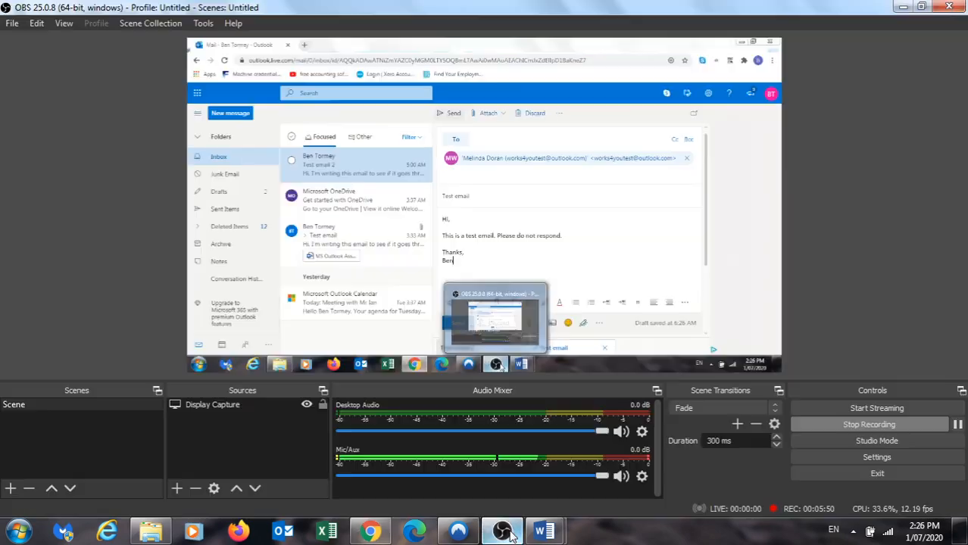
click(958, 424)
click(958, 424)
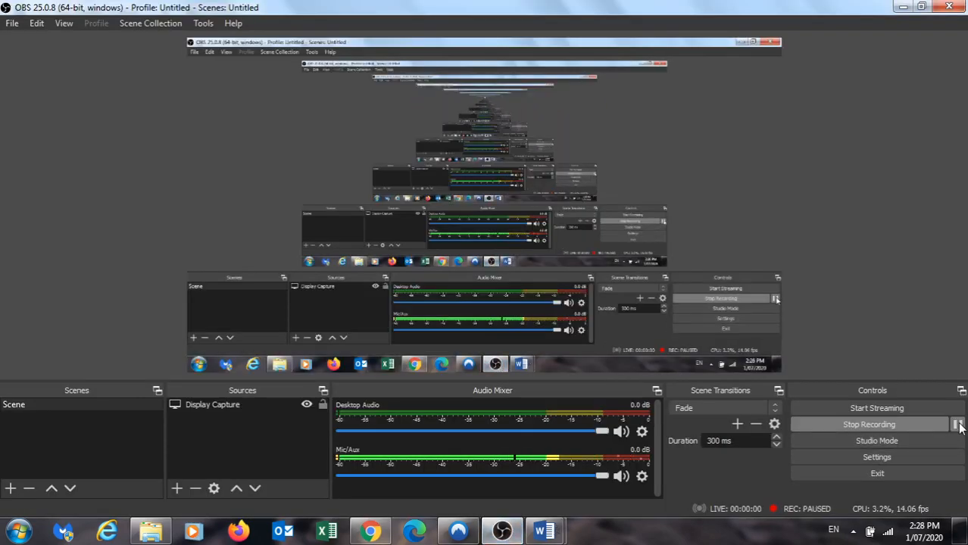
click(372, 532)
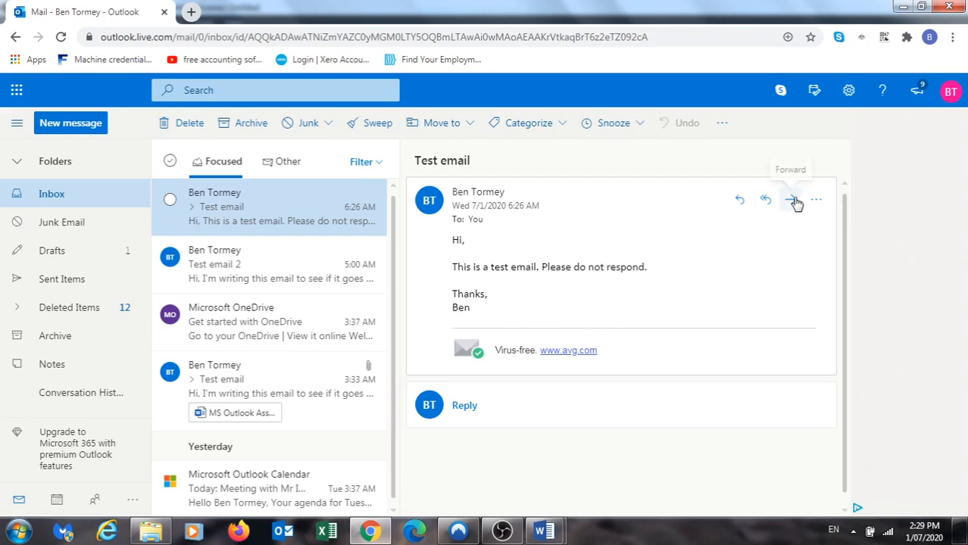
Send a reply reading 'Thanks for the email. Much Appreciated.' with a 'Thanks,' sign-off and your name
click(741, 201)
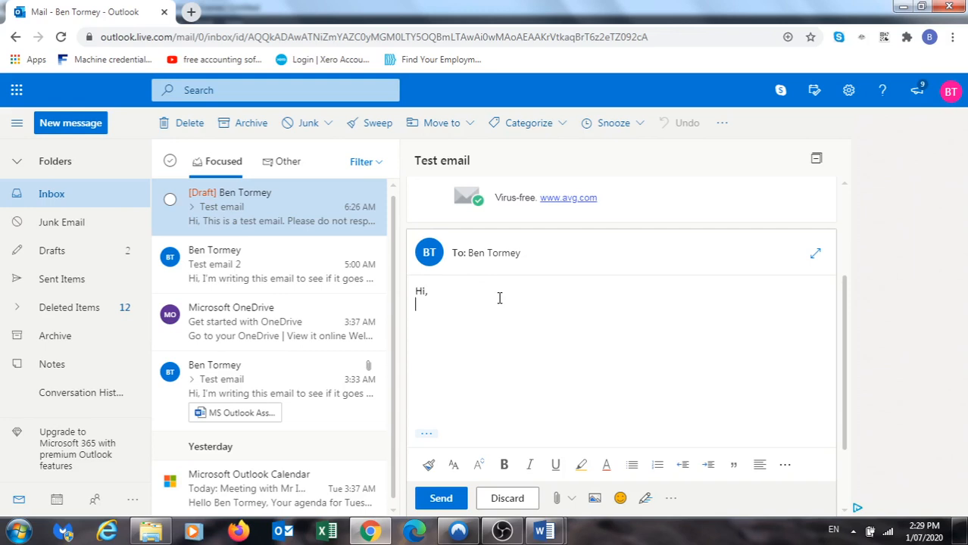
text(hanks for th)
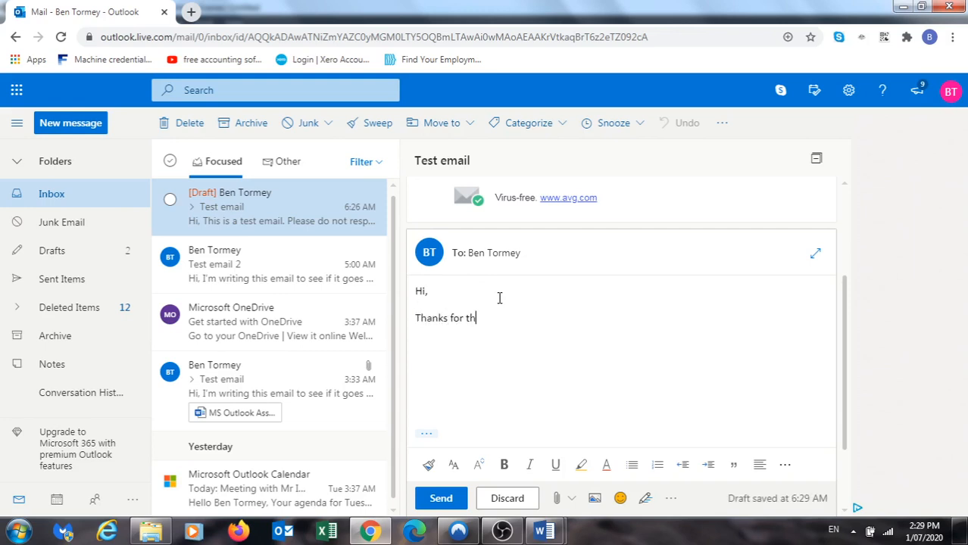
text(e email. Much Ap)
text(pre)
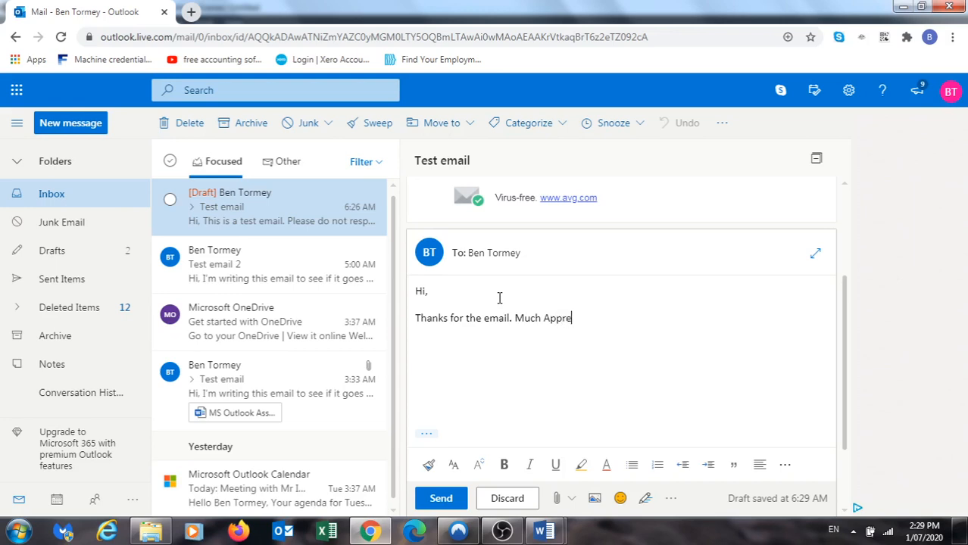
text(ciated.)
key(Return)
text(Thanks,)
key(shift+Return)
text(Ben)
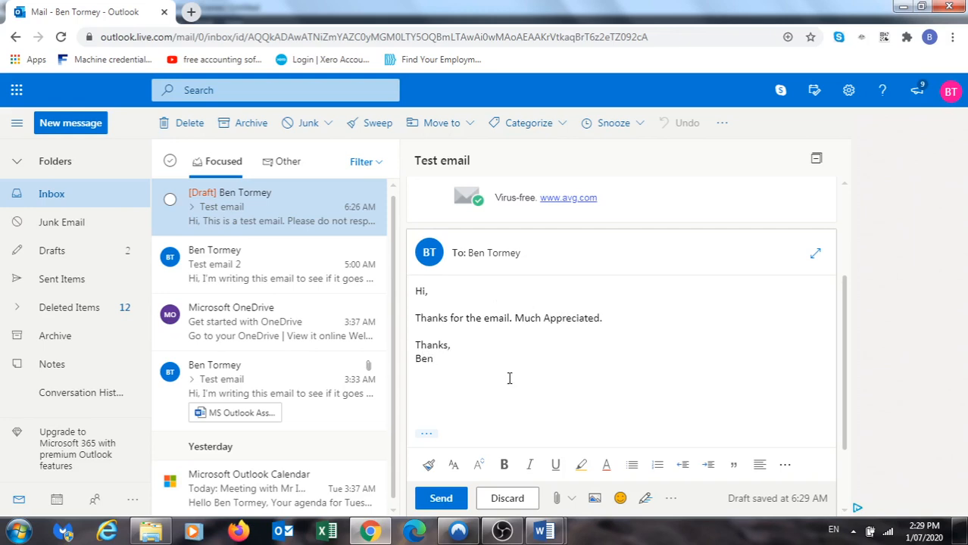
click(444, 499)
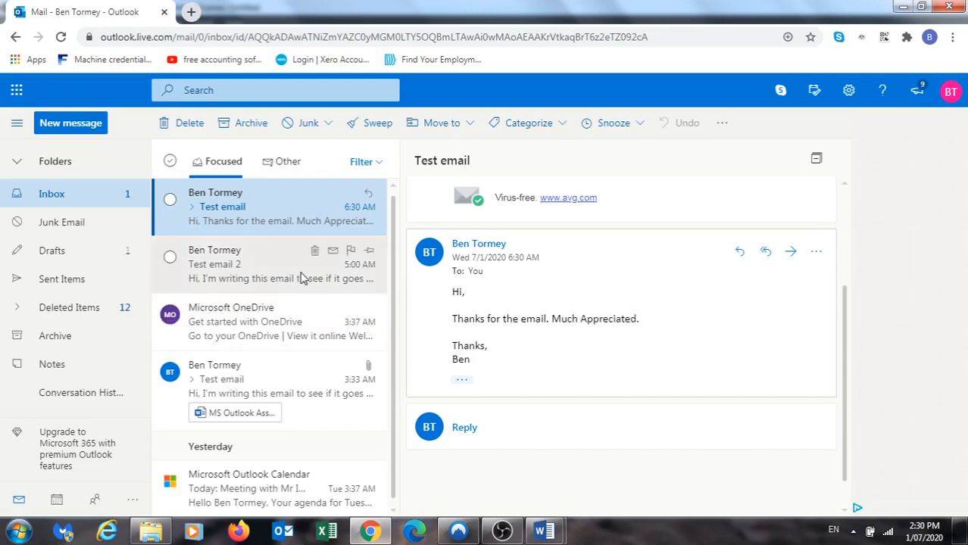
Forward the latest thread message to the first suggested front-desk contact and review the quoted thread
click(790, 261)
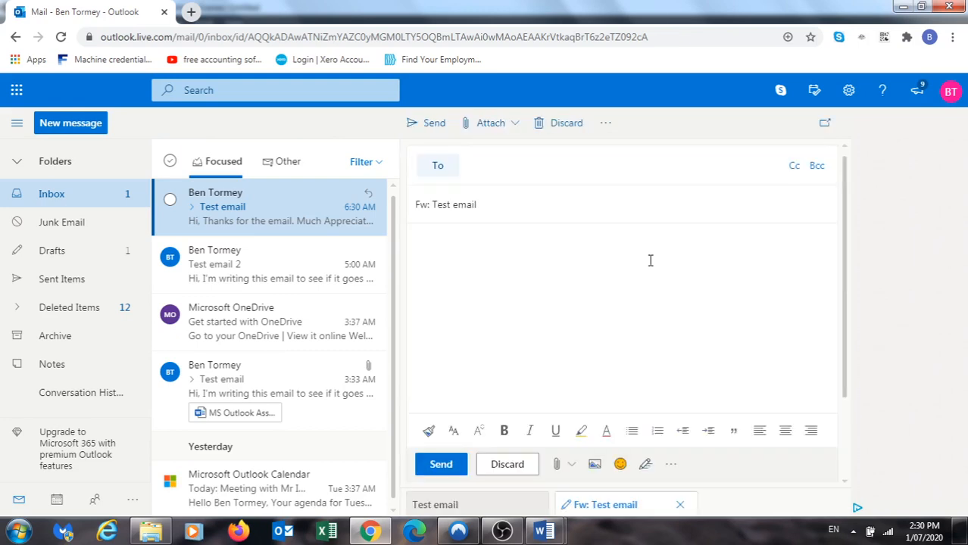
click(489, 167)
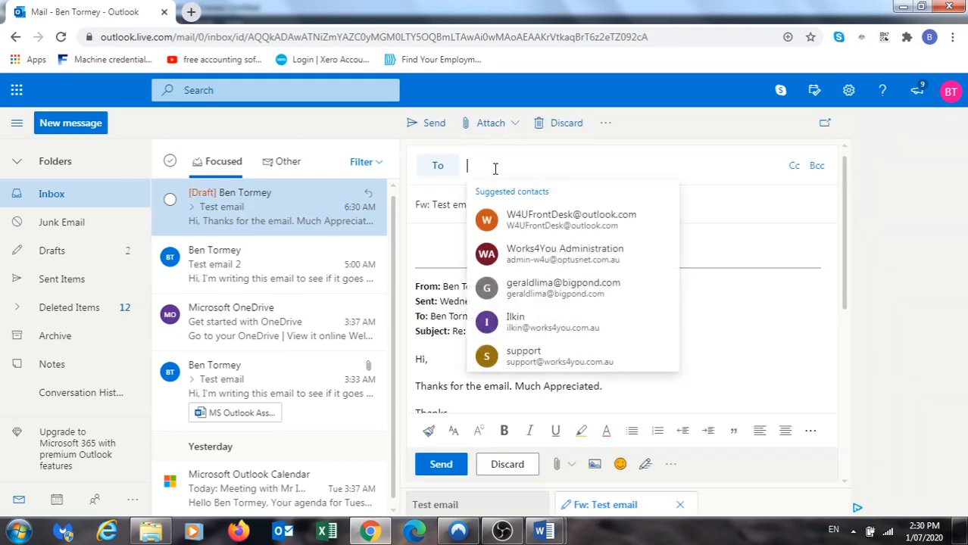
click(542, 221)
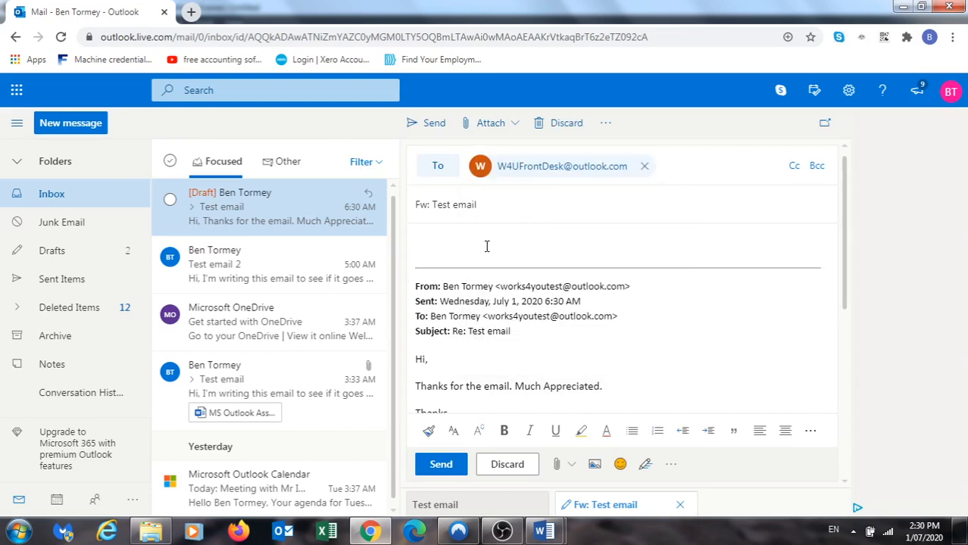
scroll(539, 312, down, 1)
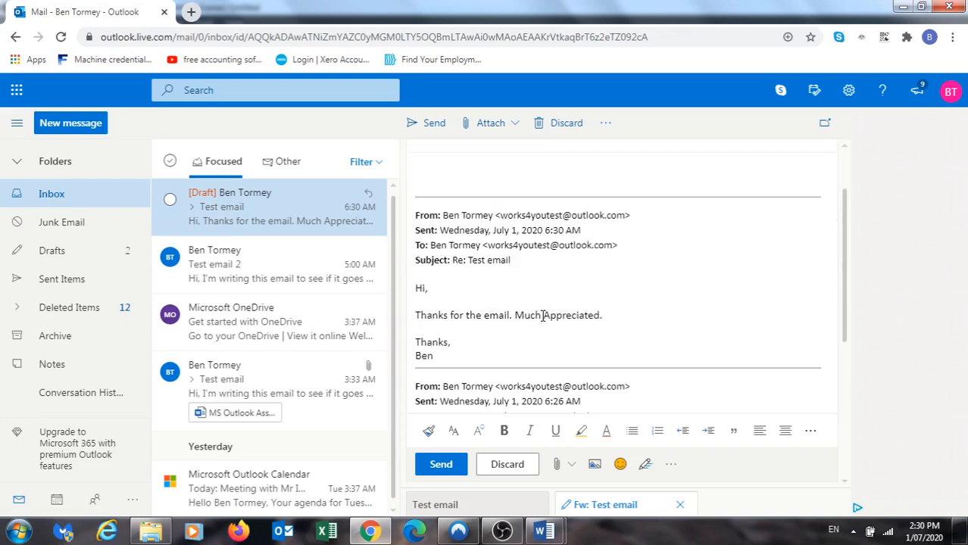
scroll(519, 335, down, 2)
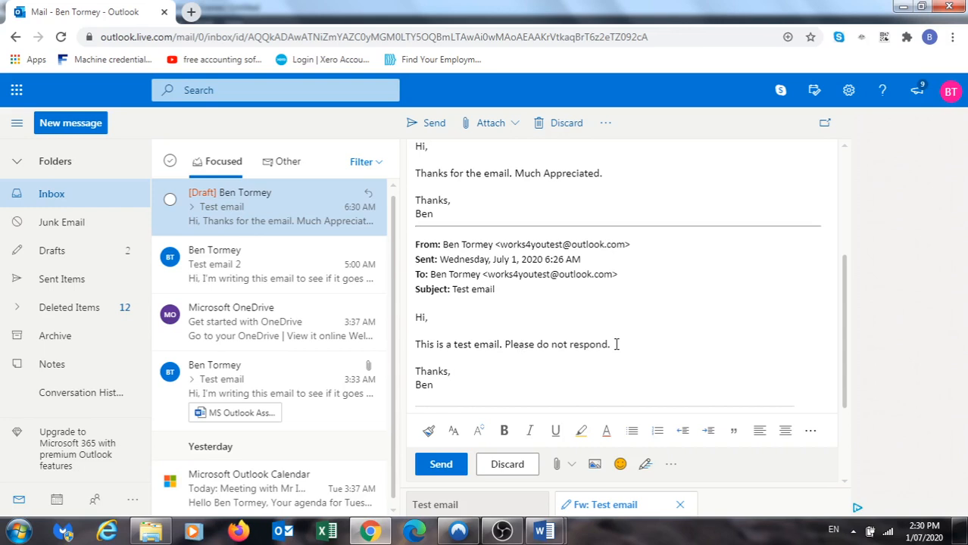
scroll(616, 344, up, 3)
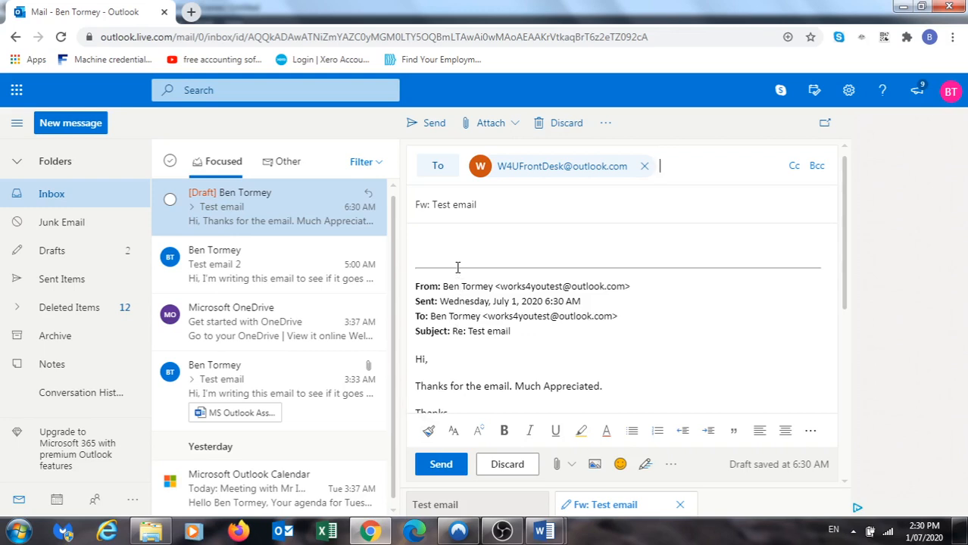
Send the forwarded test email, then look through the message's More actions menu and close it
click(438, 470)
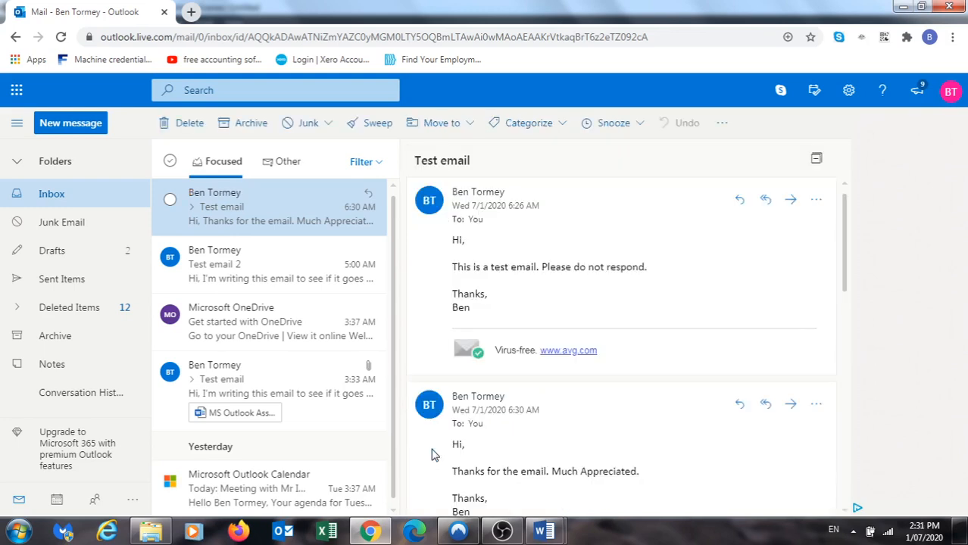
click(816, 204)
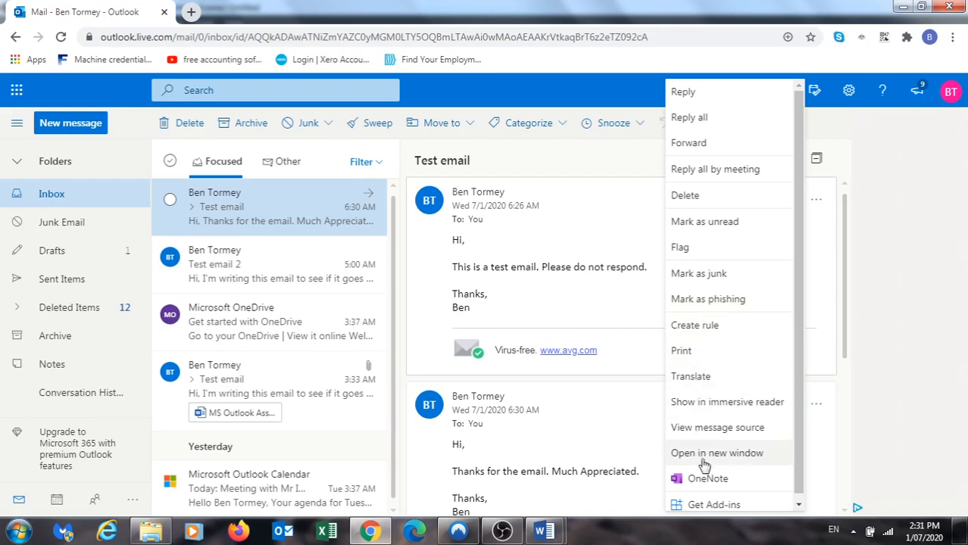
scroll(738, 443, down, 1)
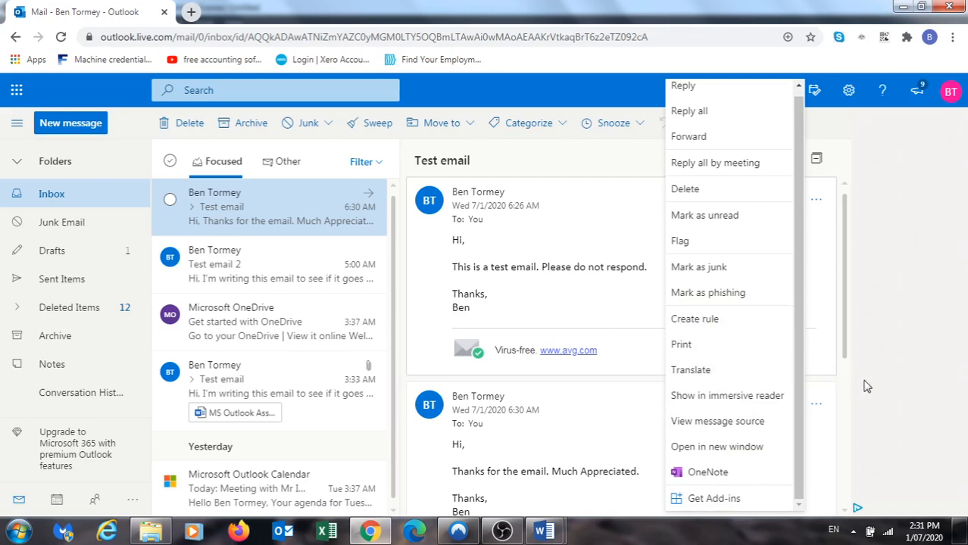
click(816, 202)
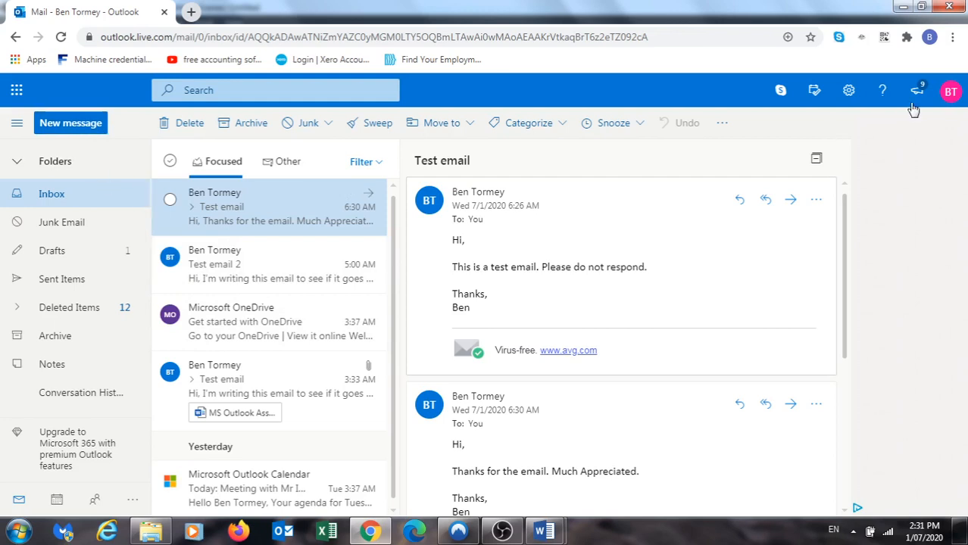
Search quick settings for 'signature' to reach the Email signature settings
click(850, 91)
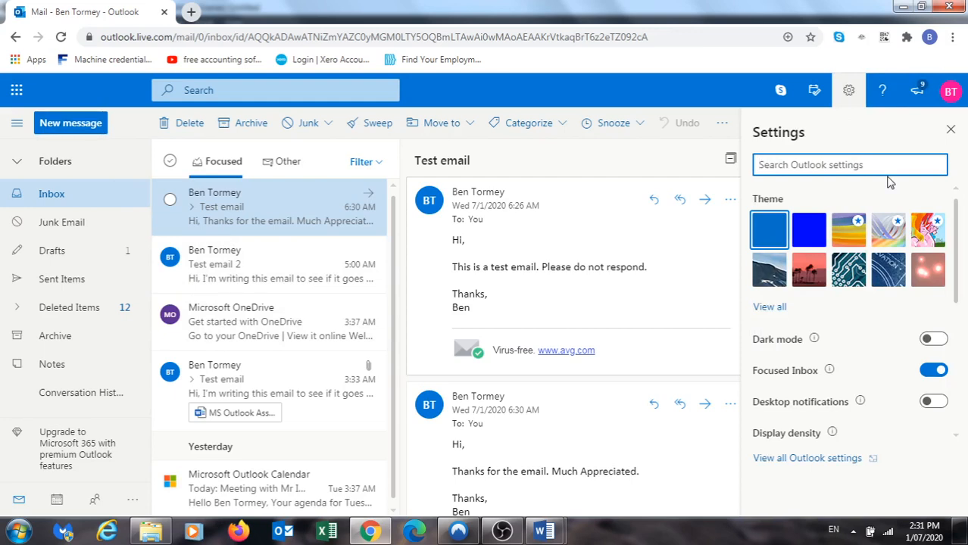
text(sig)
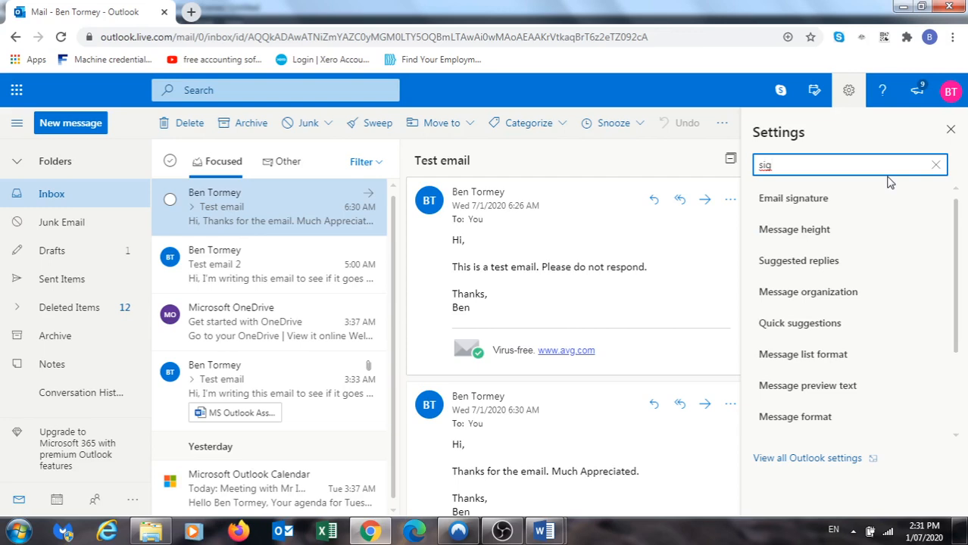
text(nature)
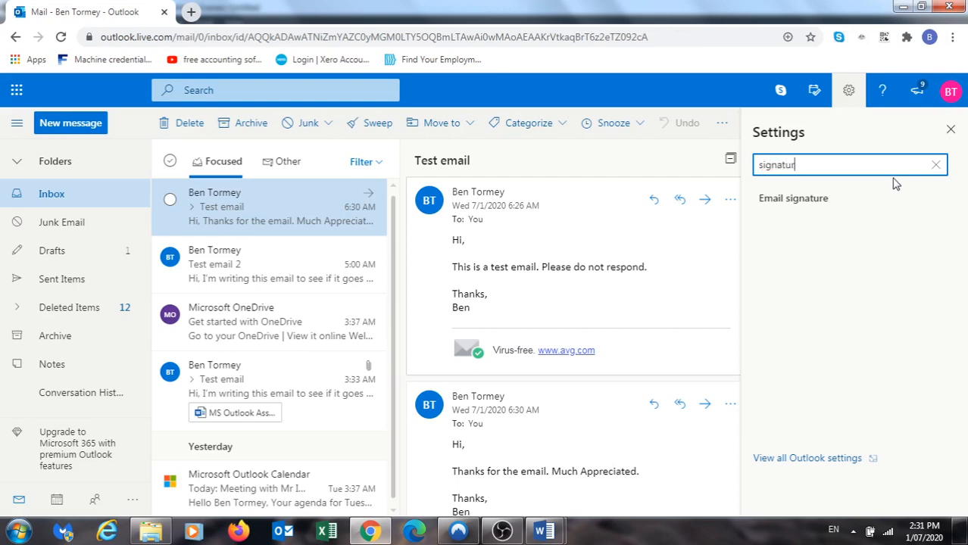
click(805, 205)
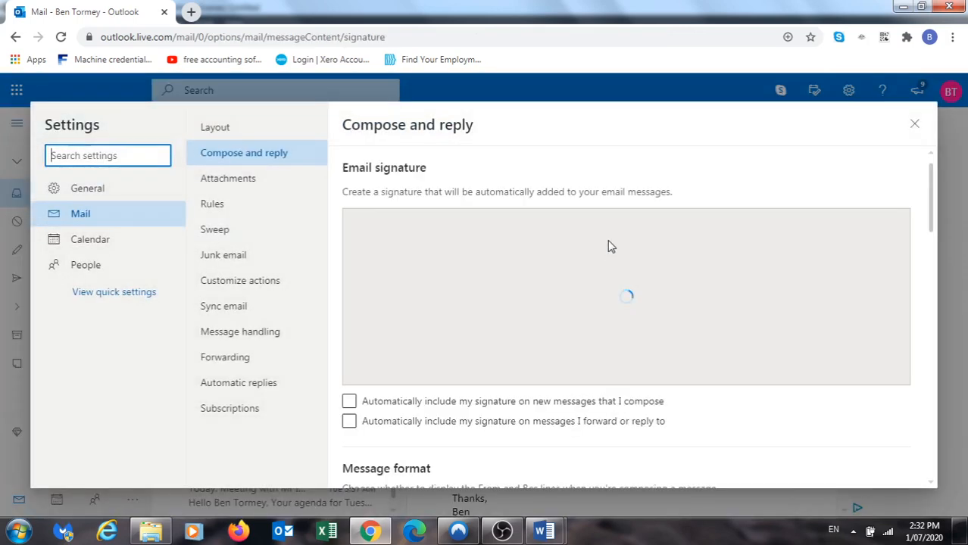
Write and save a signature: 'Regards,', the sender's name, and placeholder Tel and Fax lines
click(541, 273)
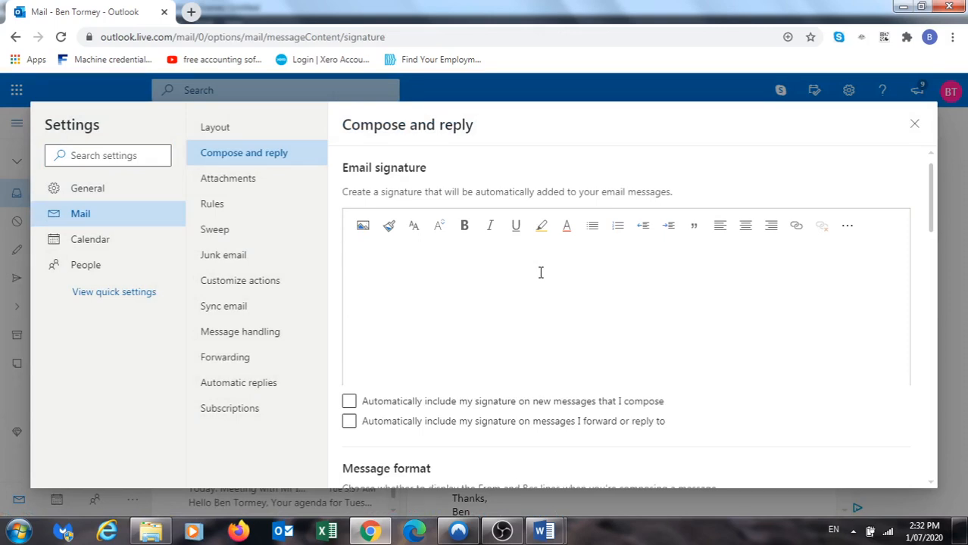
text(Rega)
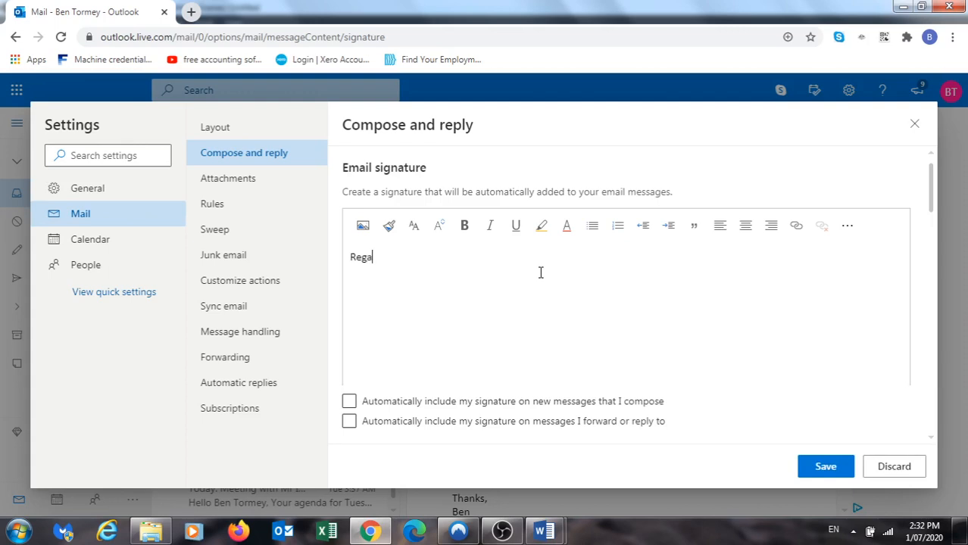
text(rds,)
key(Return)
text(Ben To)
text(rmy)
text(ey)
key(Return)
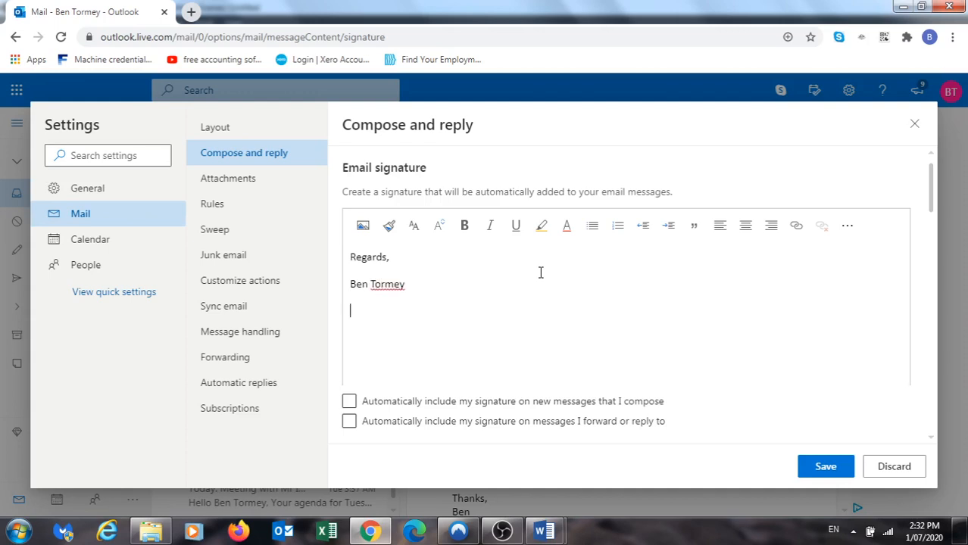
text(Tel +61 2 XXXXXX)
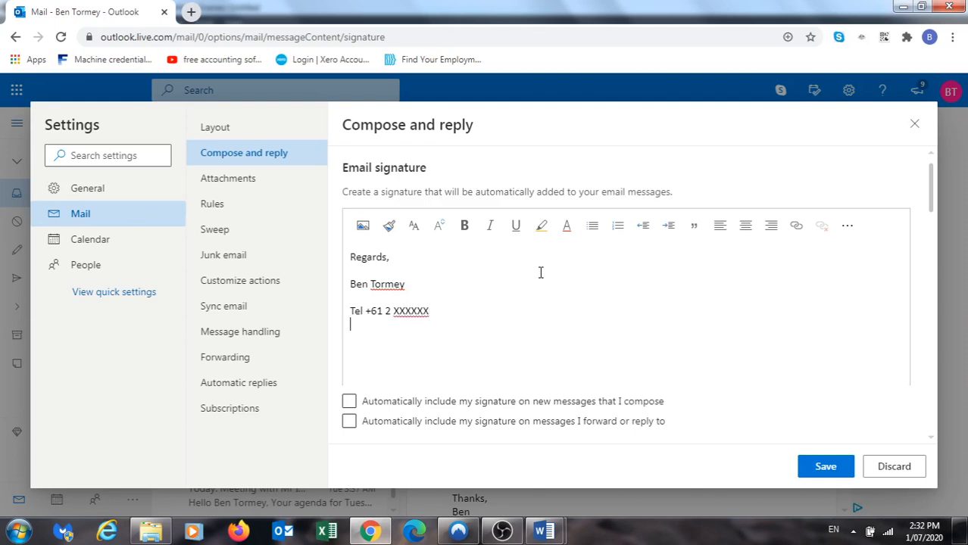
text(Fax)
text( +)
text(612)
text(2 XXX)
text(X)
text(XXXX)
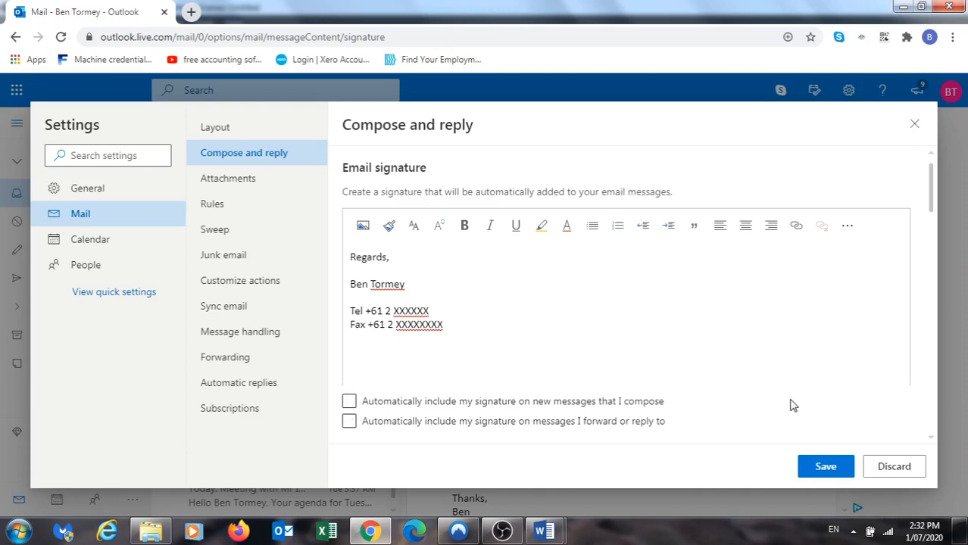
click(822, 468)
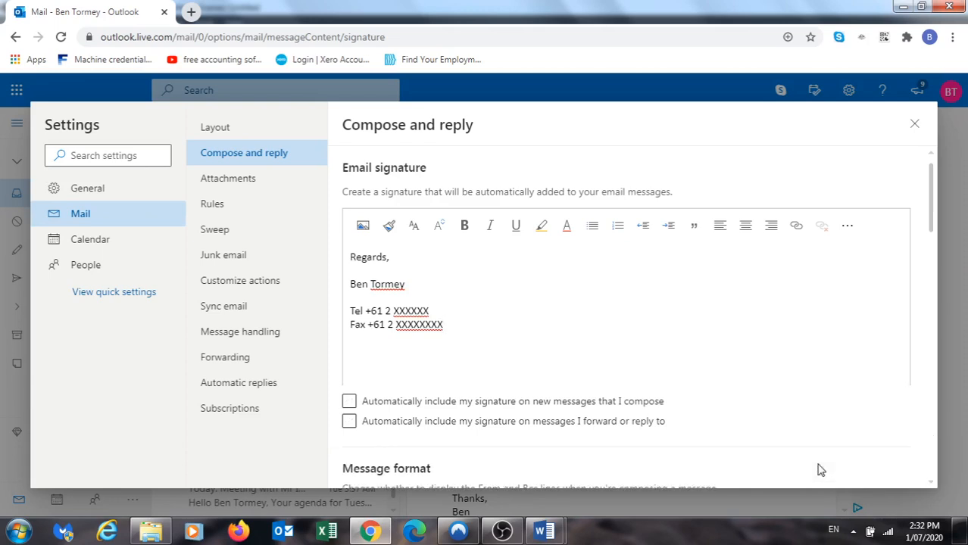
Close Settings, start a new message, and insert the saved signature into its body
click(915, 126)
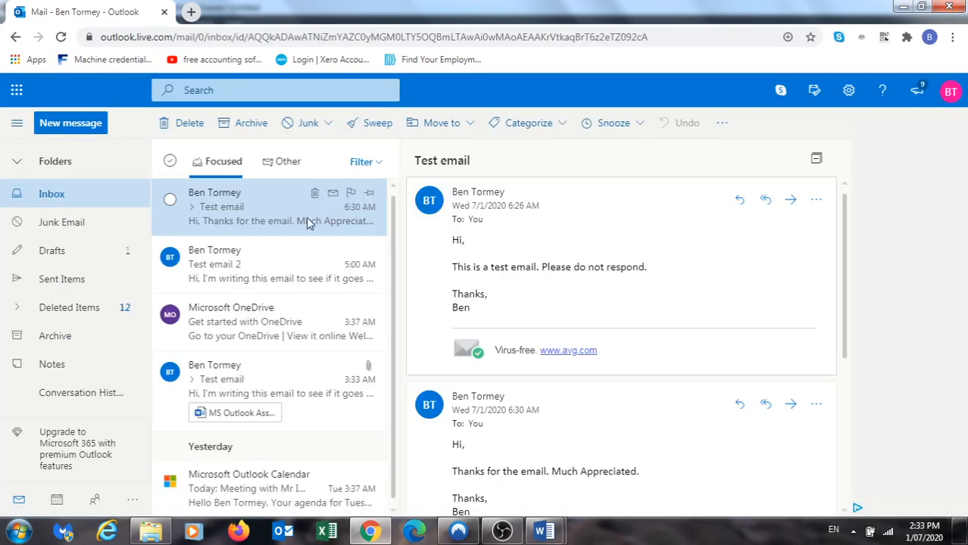
click(69, 126)
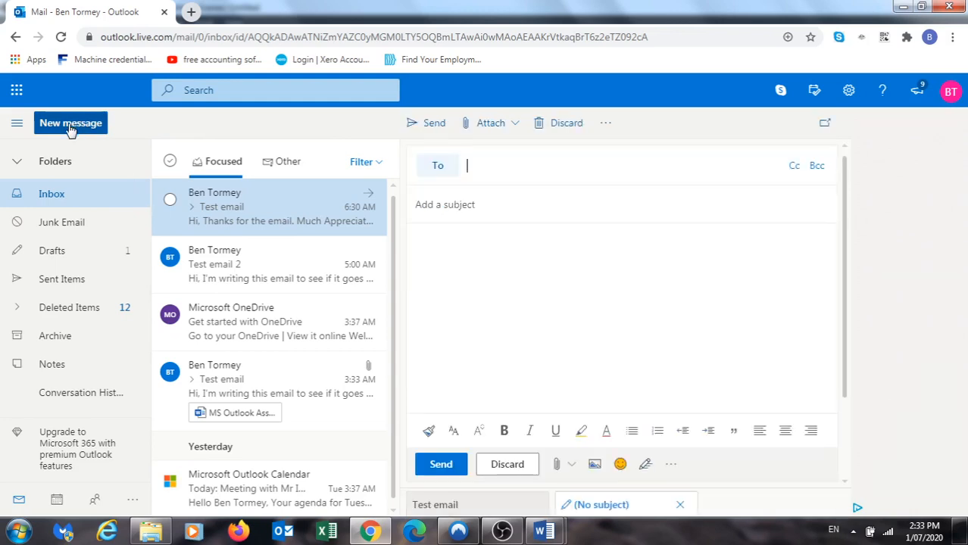
click(450, 265)
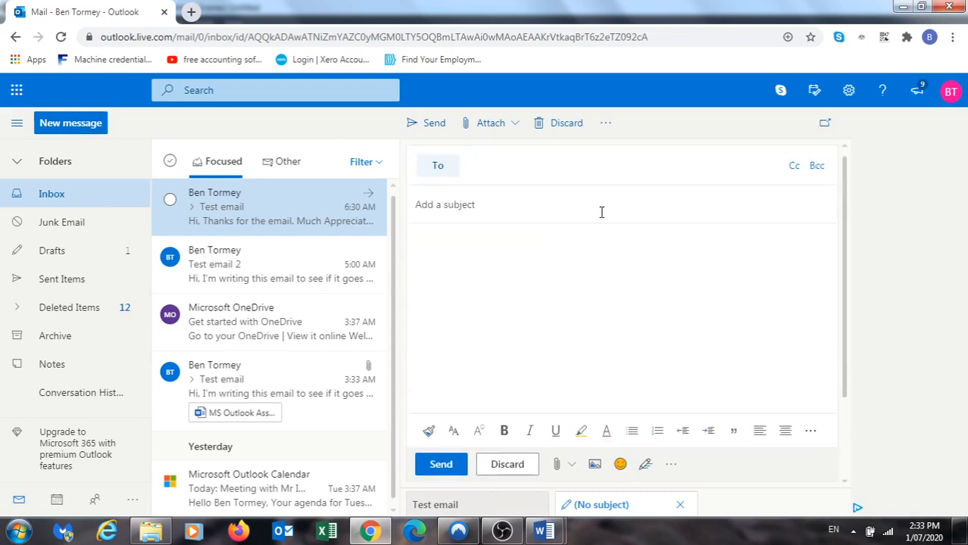
click(605, 123)
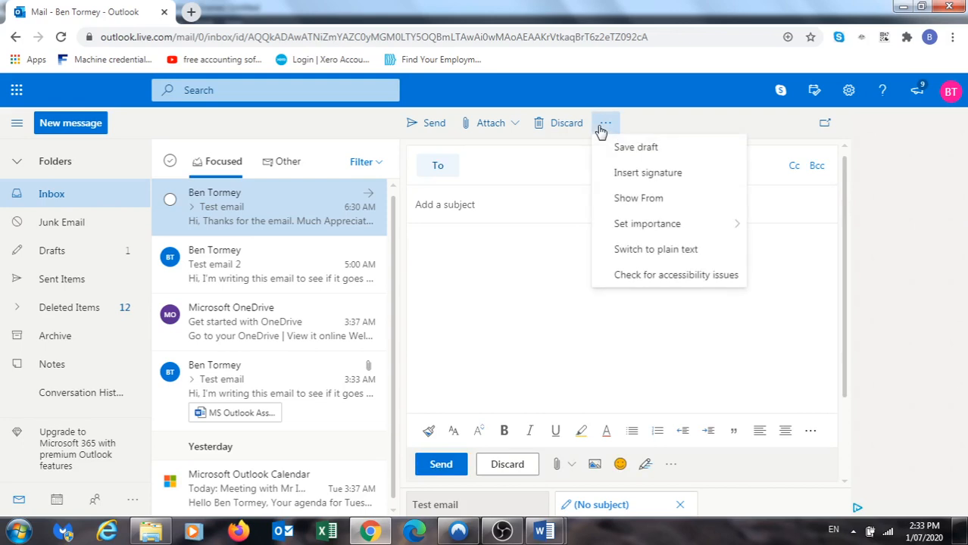
click(643, 175)
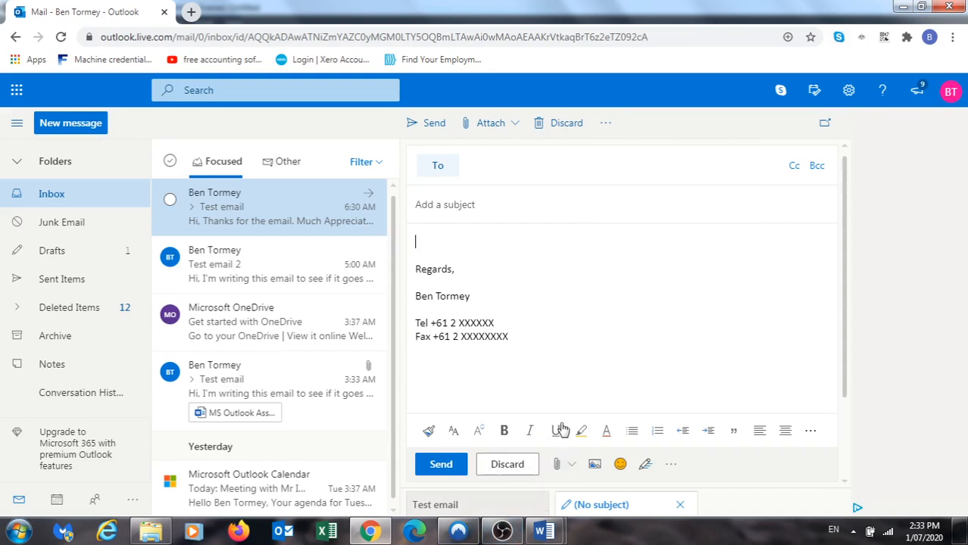
Copy the whole Max's Deli Customer Service letter from Word and return to the Outlook draft
mouse_move(550, 534)
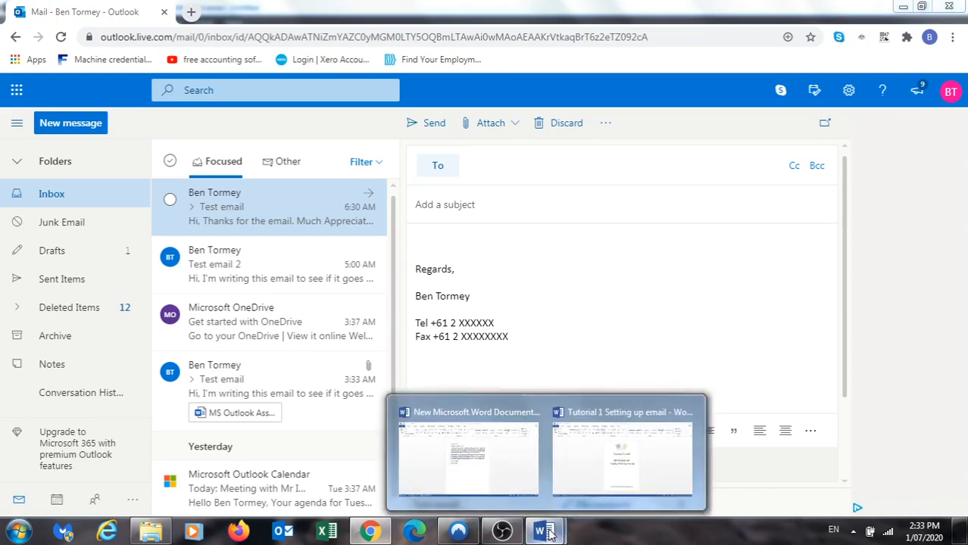
mouse_move(512, 463)
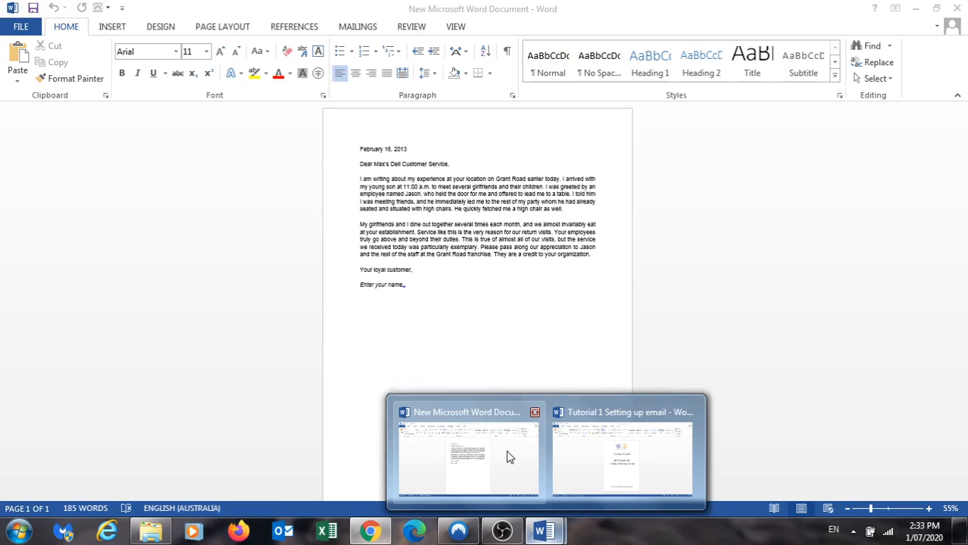
click(507, 457)
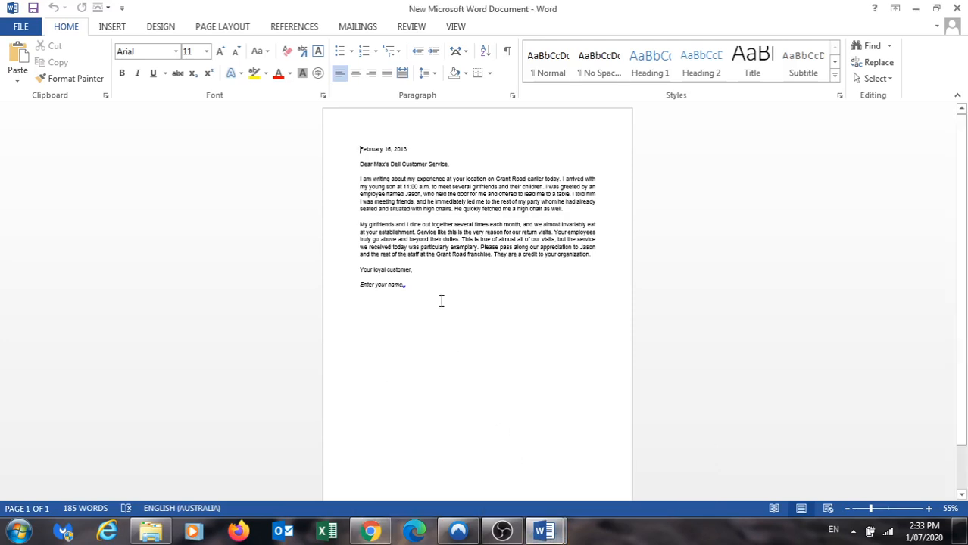
drag(430, 289, 360, 148)
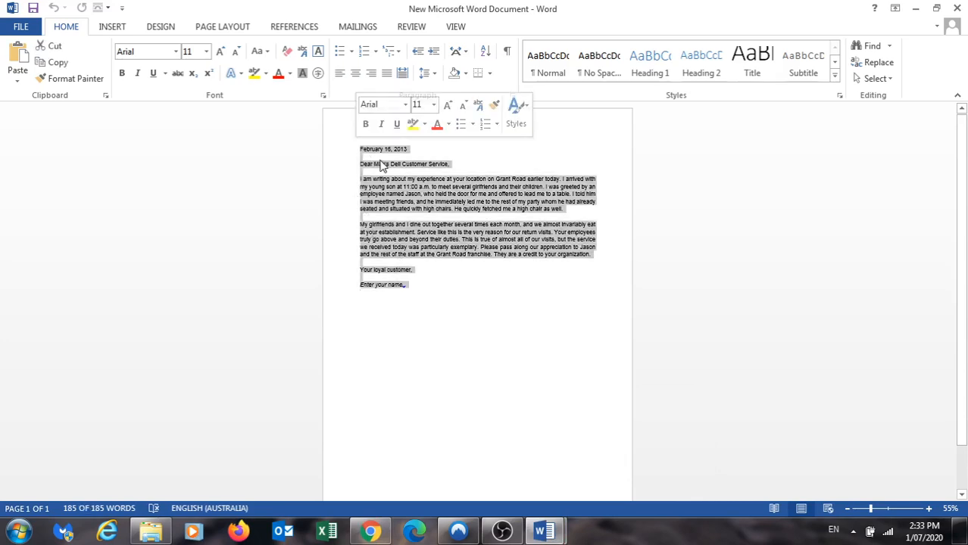
right_click(381, 165)
click(407, 186)
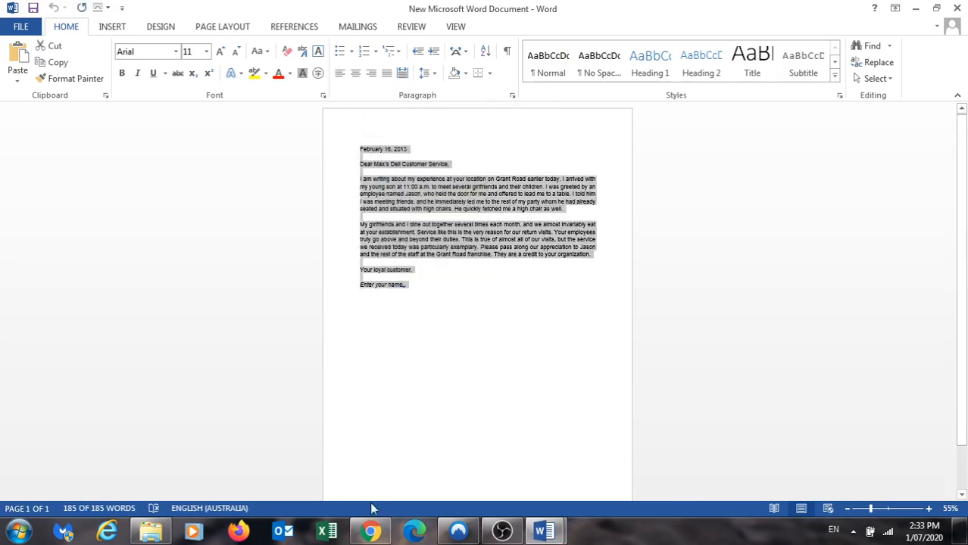
click(371, 533)
right_click(422, 245)
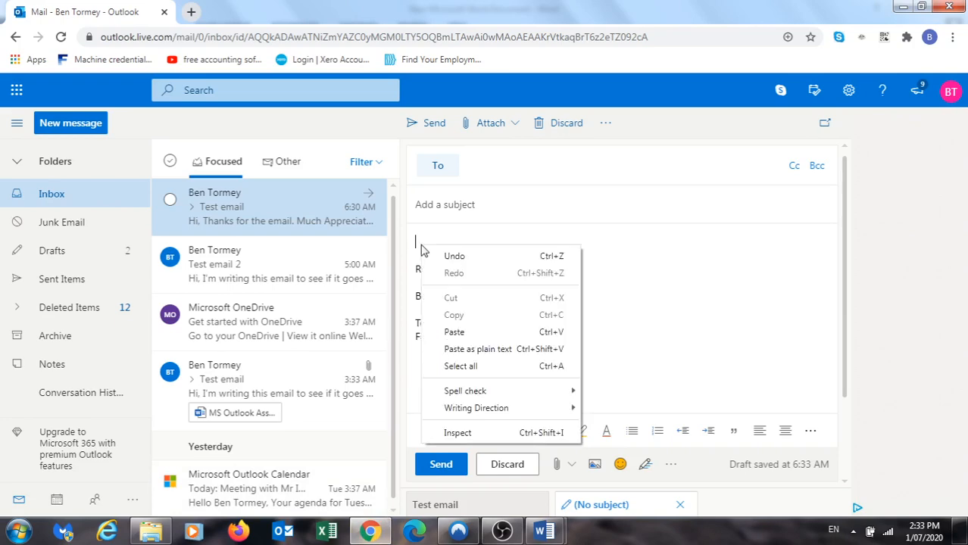
Paste the letter into the email body and delete the 'Enter your name..' placeholder
click(454, 332)
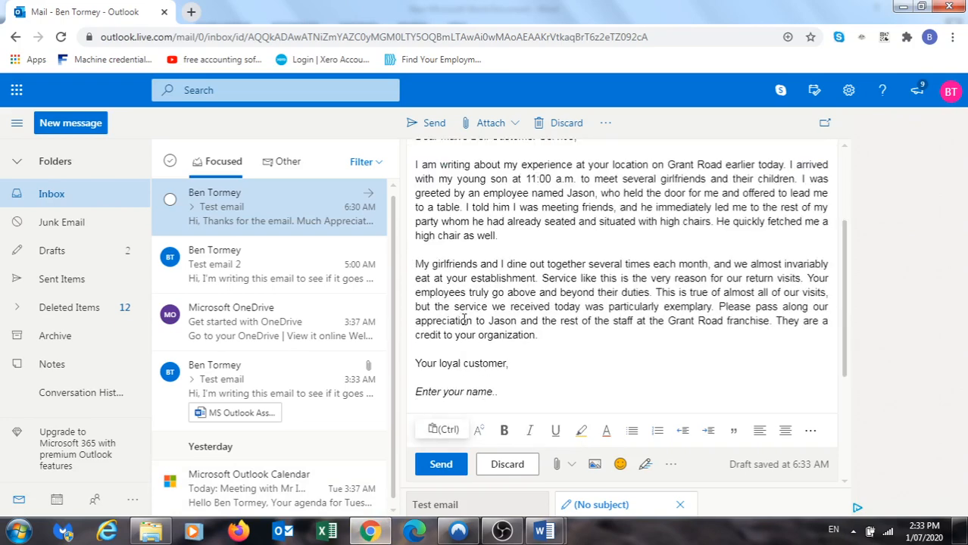
scroll(502, 376, down, 2)
drag(498, 250, 416, 251)
key(BackSpace)
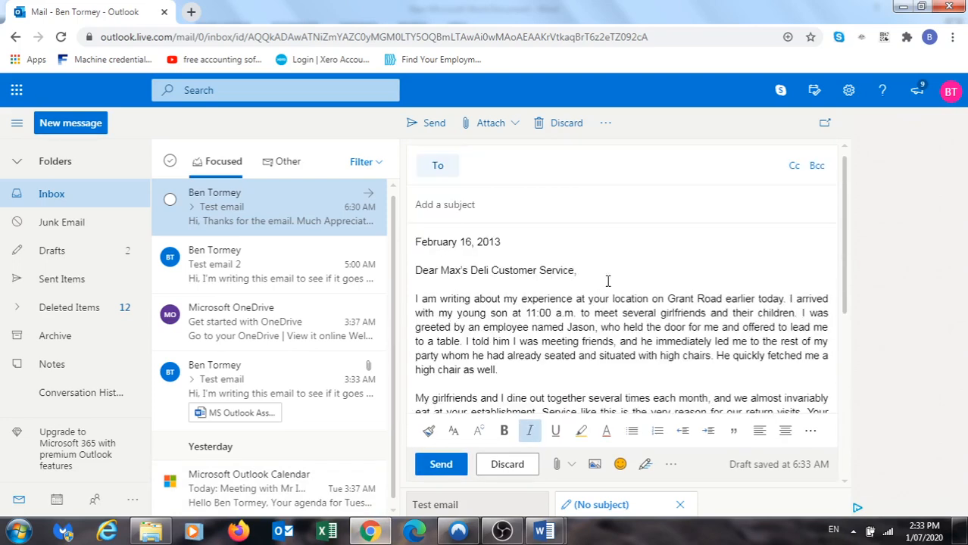
scroll(608, 281, down, 5)
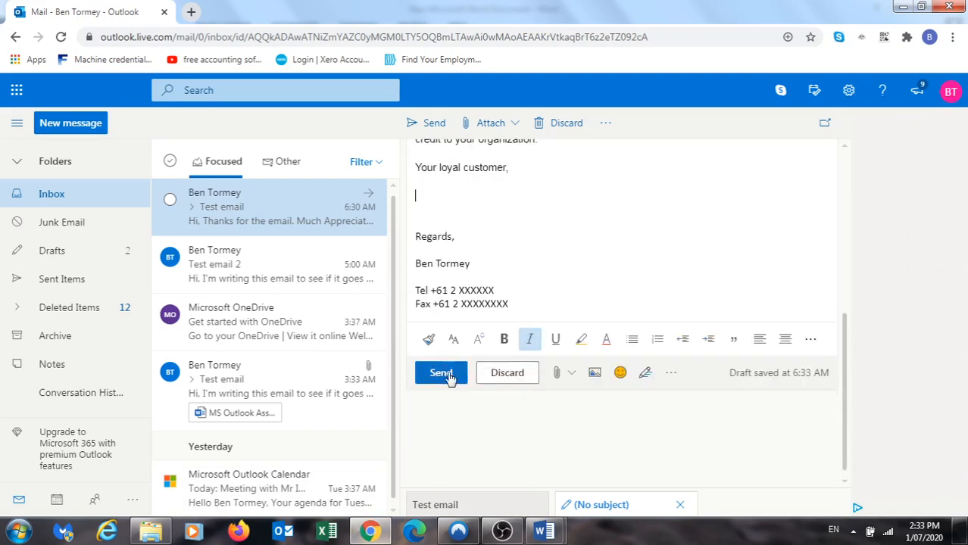
scroll(583, 280, up, 10)
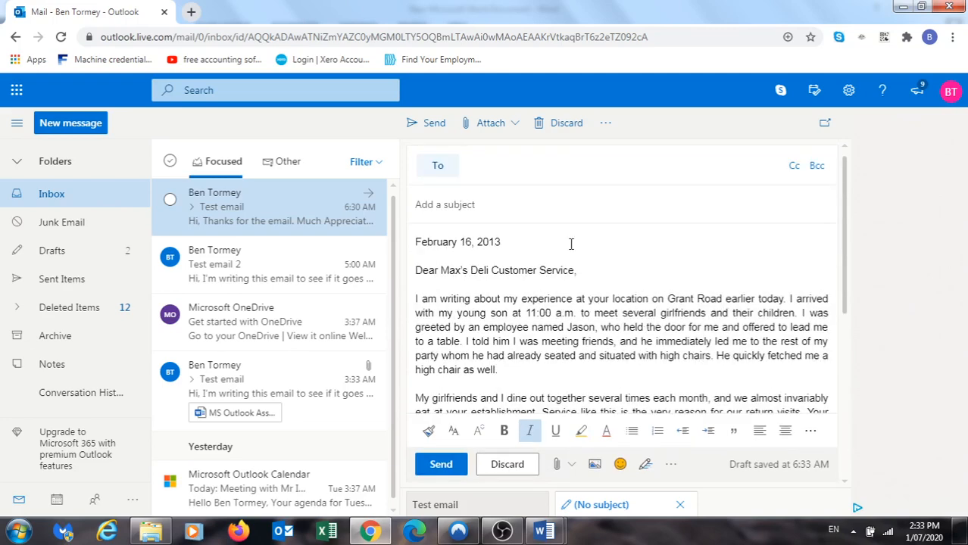
Address the email to the contact matching 'works' and try sending it
click(499, 167)
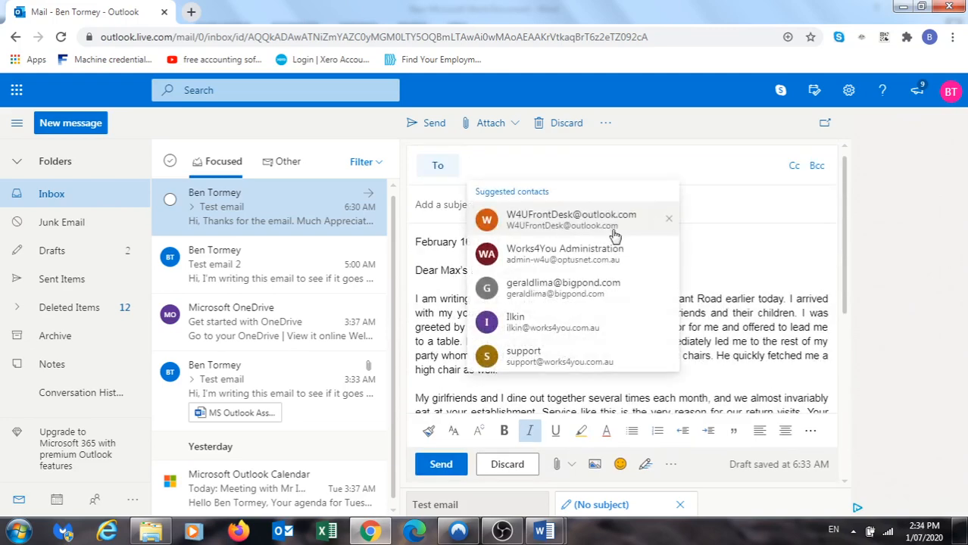
text(works)
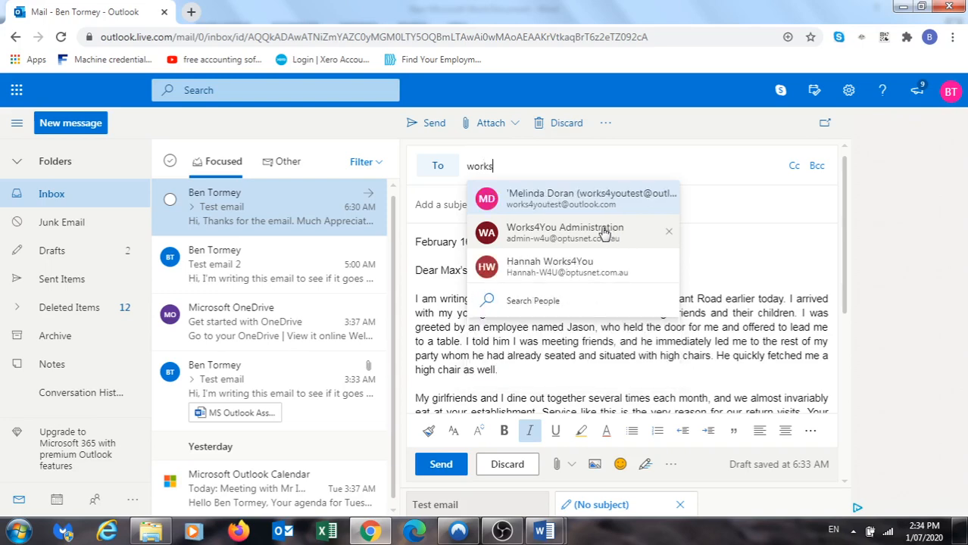
click(587, 200)
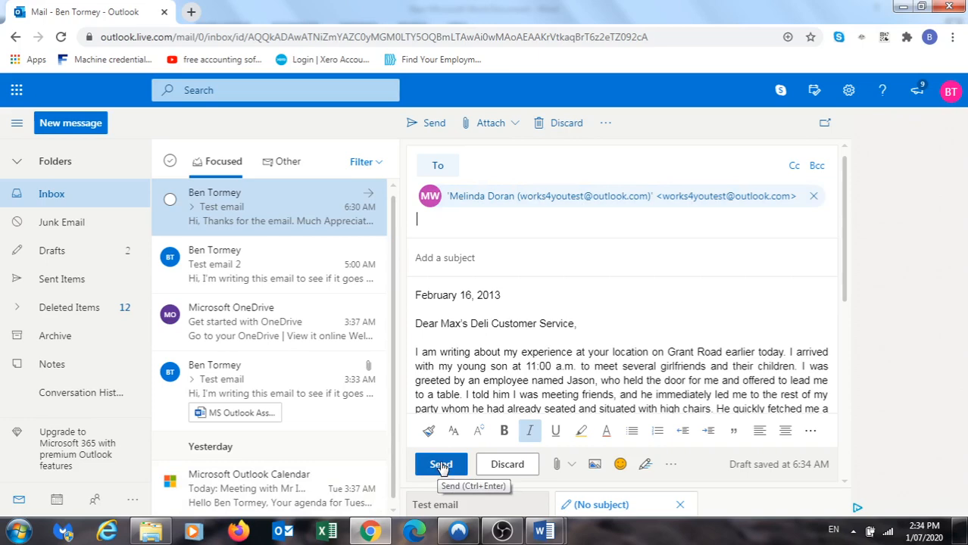
click(442, 467)
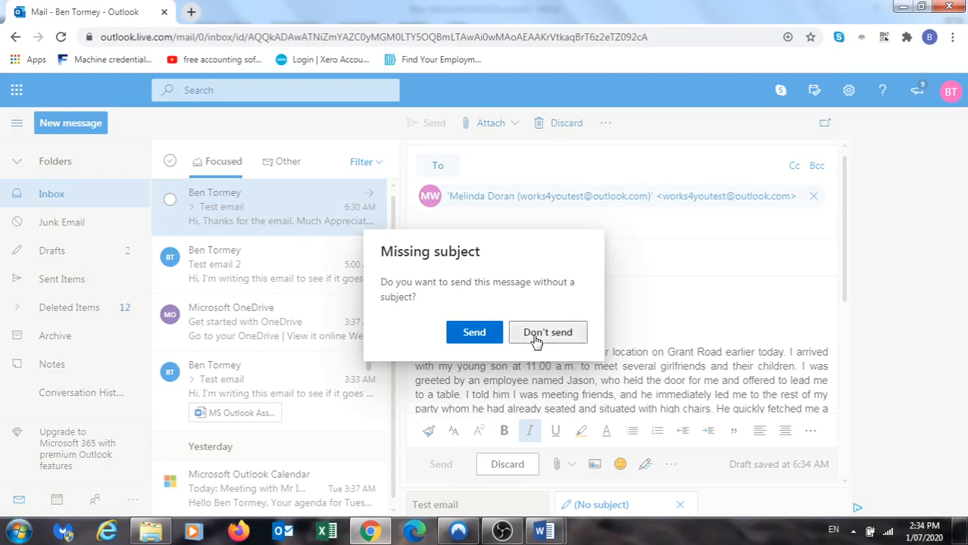
Cancel the send, enter the subject 'Max's Deli Customer Service', and send the email
click(536, 341)
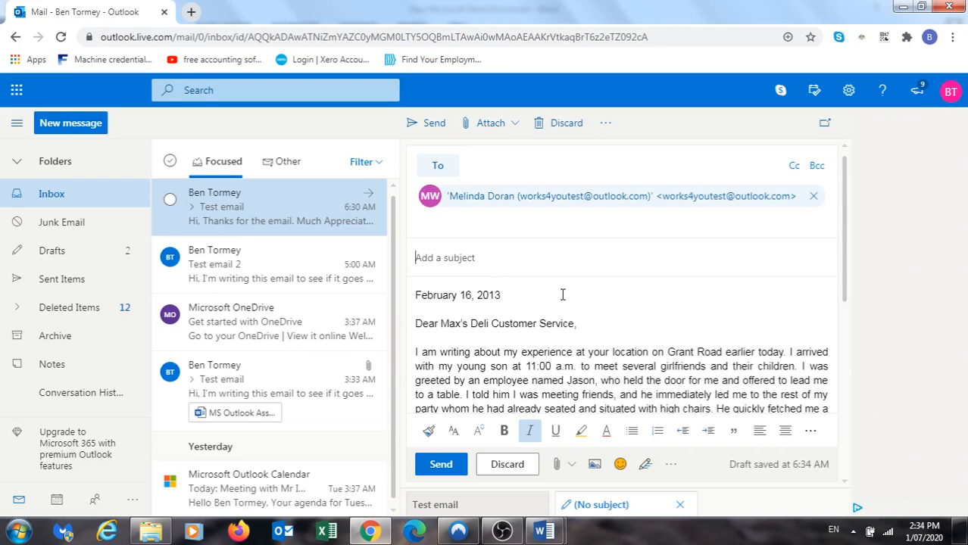
text(M)
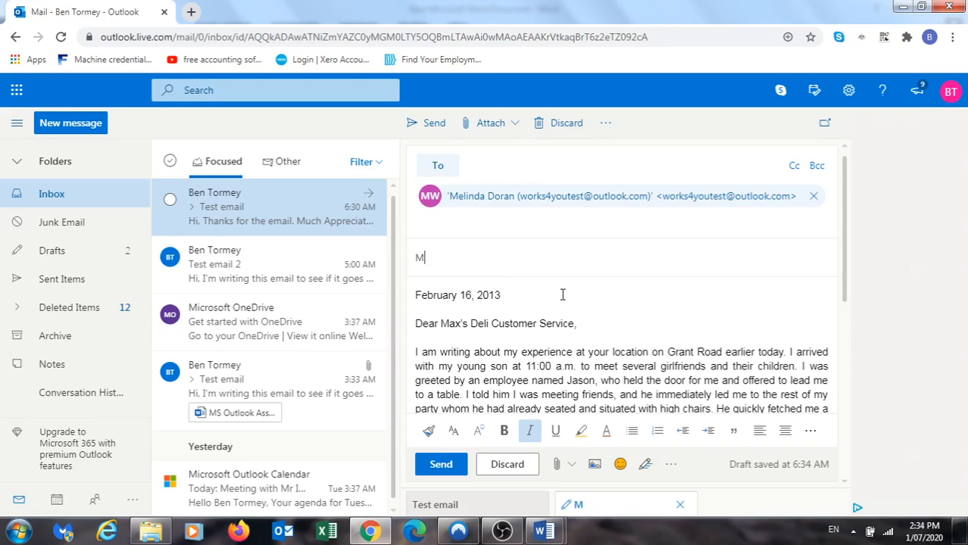
text(ax's Deli Cus)
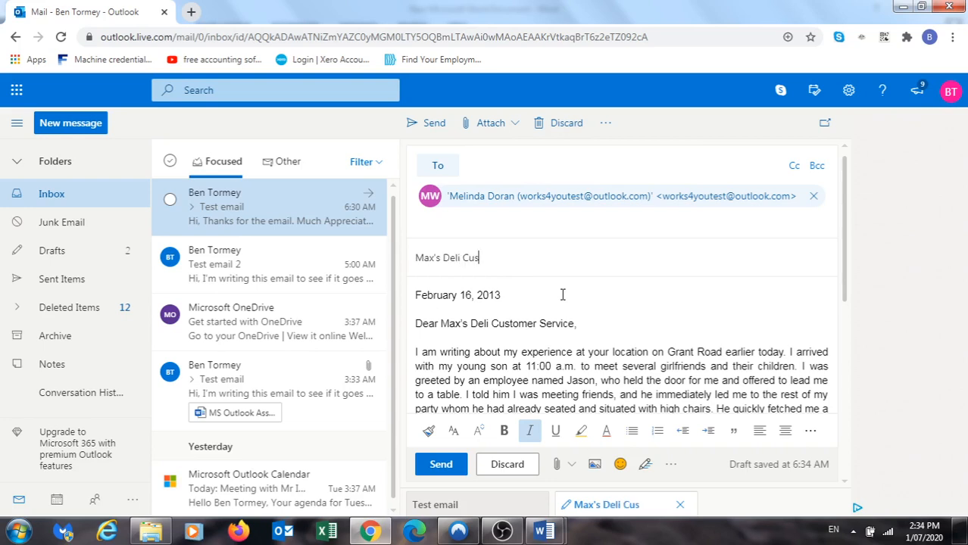
text(tomer Servic)
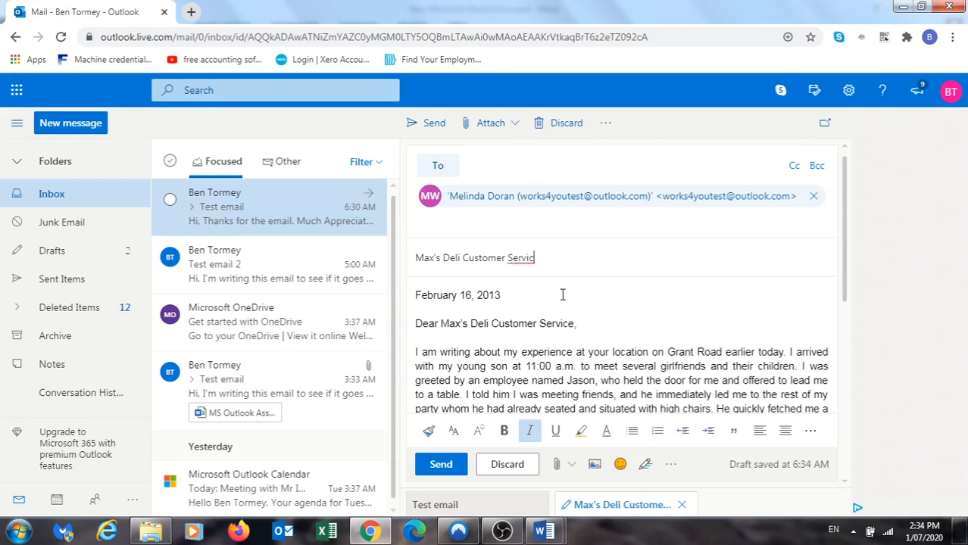
text(e)
click(539, 258)
click(440, 468)
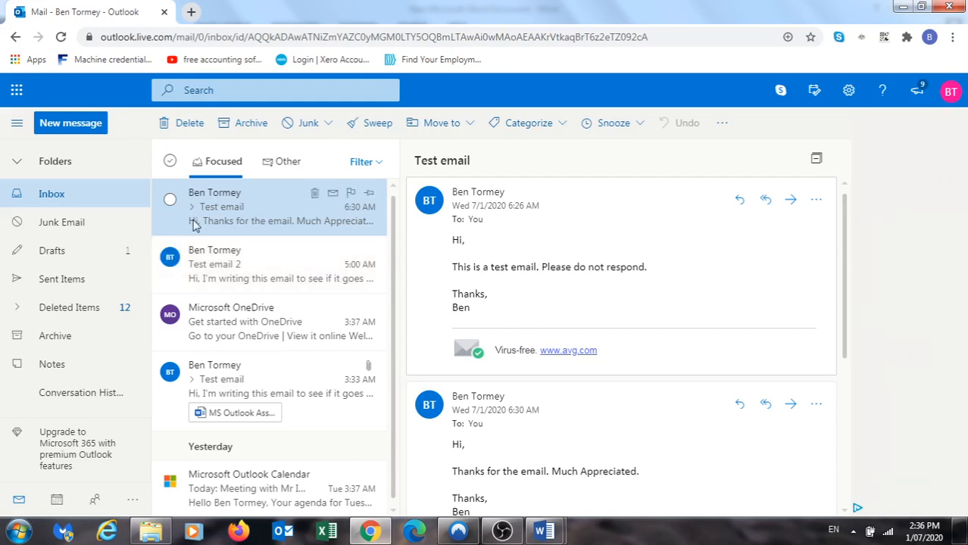
Open the received Max's Deli Customer Service email and scroll through the letter
click(267, 225)
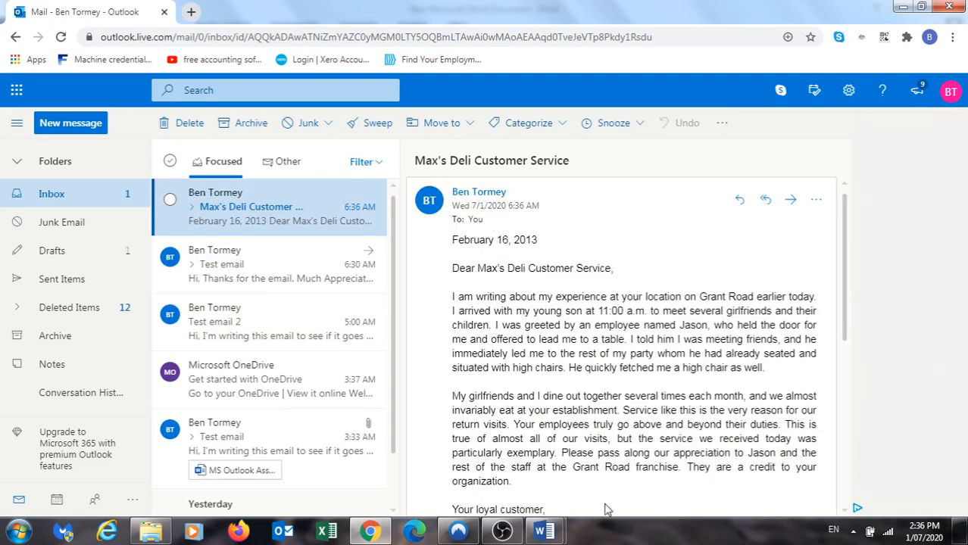
scroll(695, 406, down, 4)
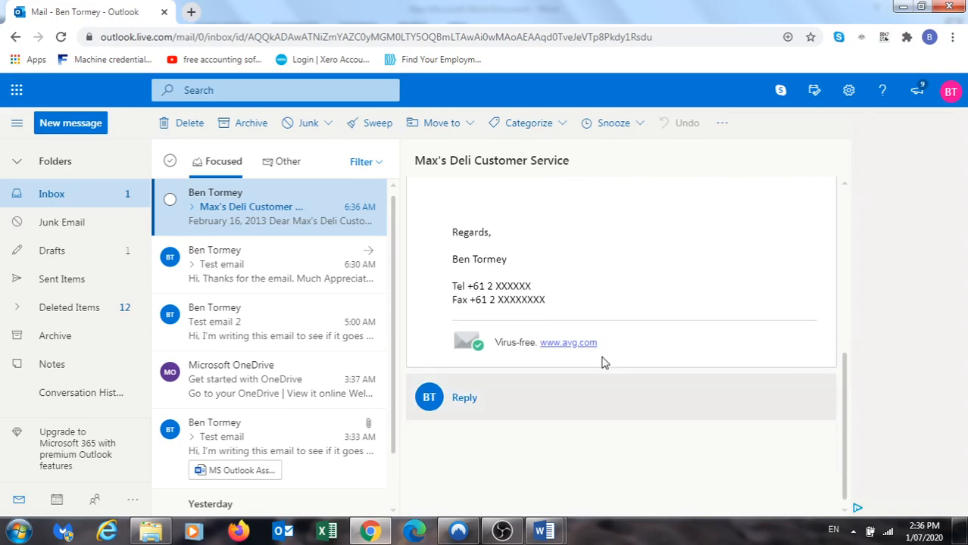
scroll(598, 386, up, 4)
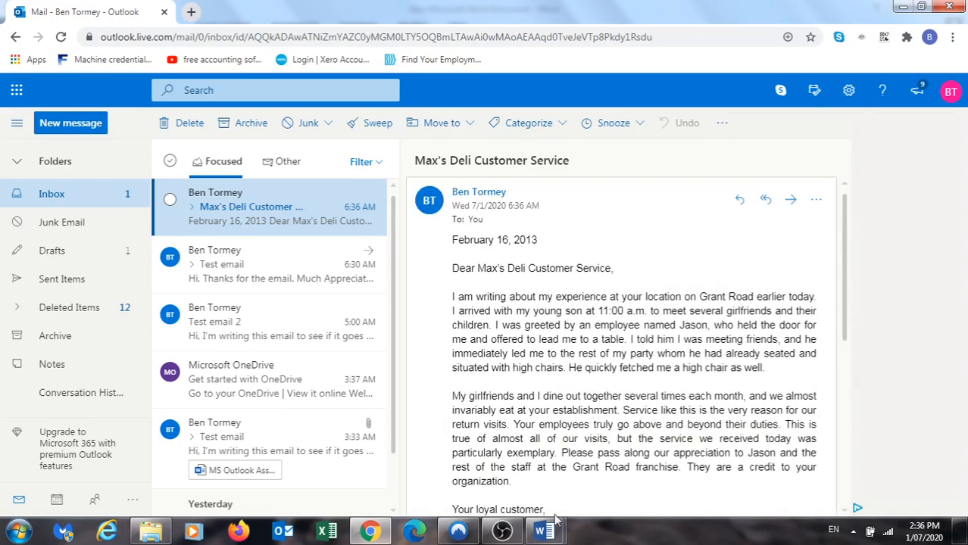
mouse_move(544, 531)
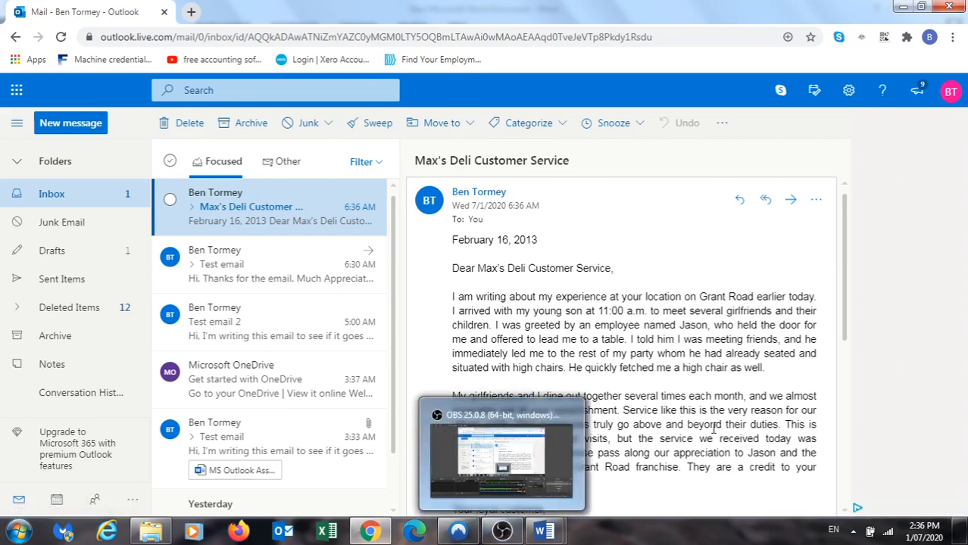
click(516, 473)
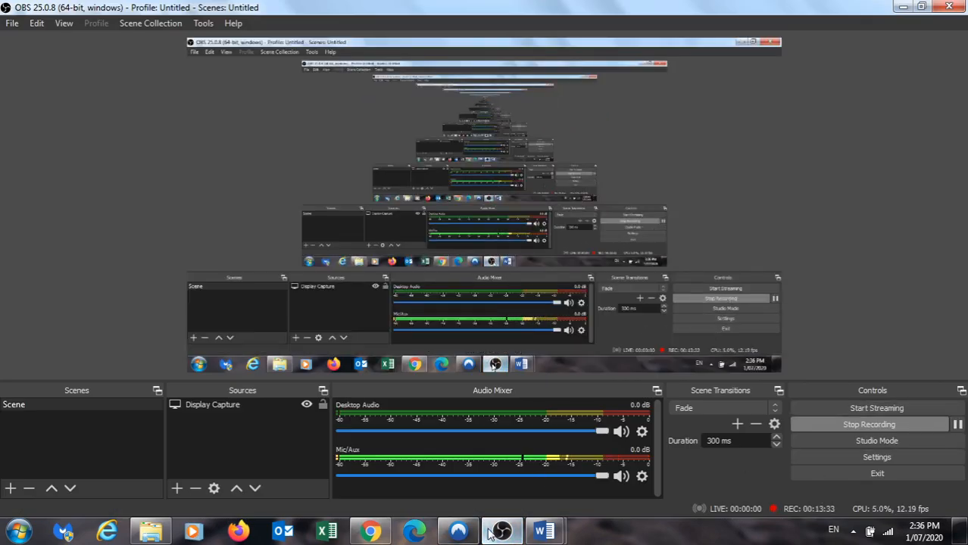
click(374, 532)
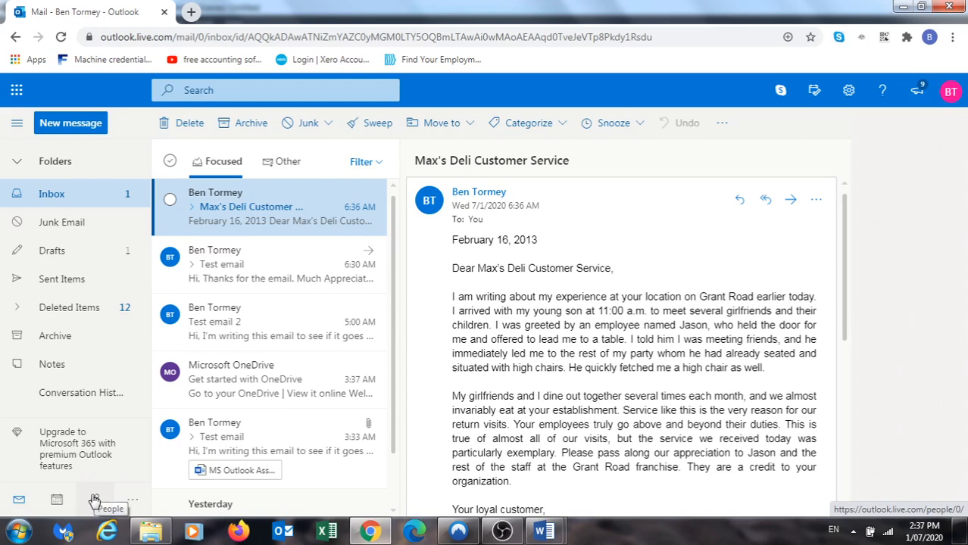
Open the People page, briefly returning to Mail before switching back to contacts
click(94, 501)
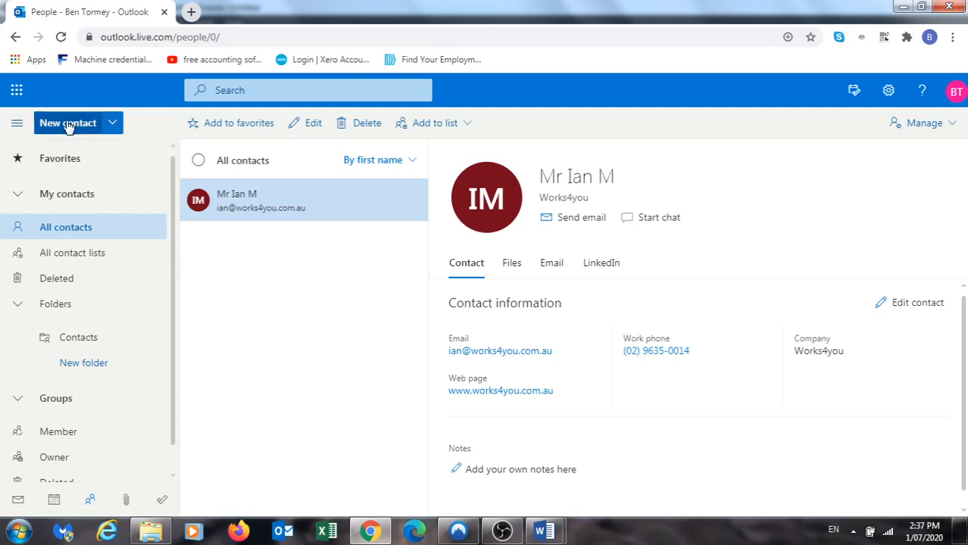
click(19, 503)
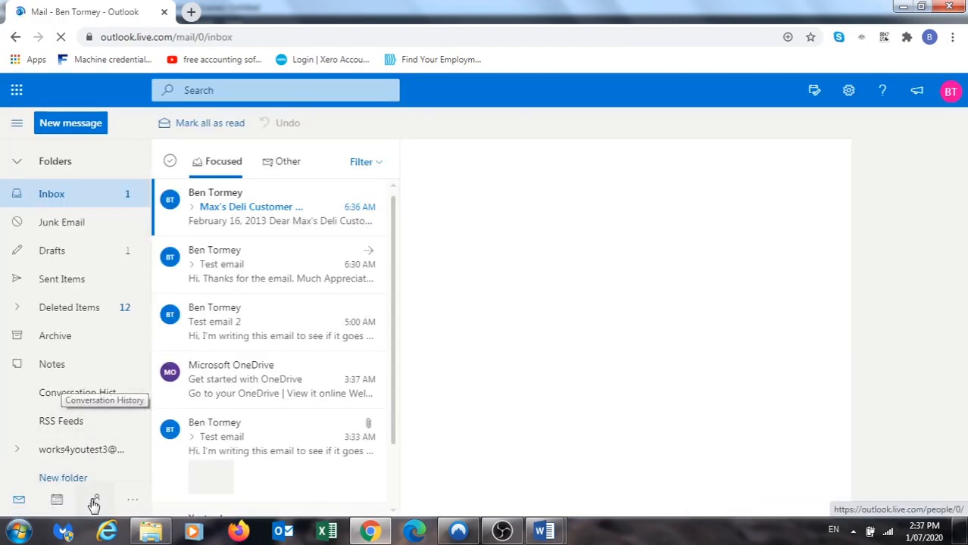
click(95, 503)
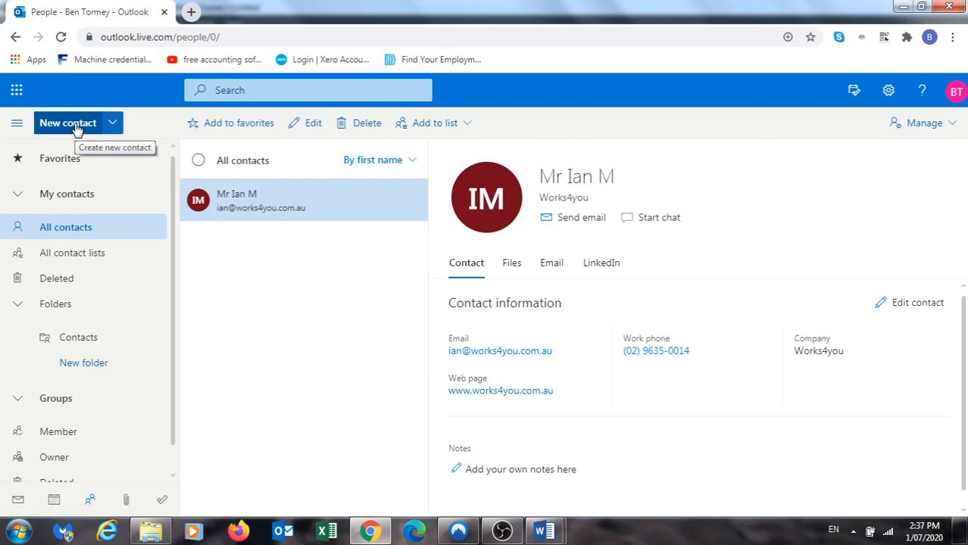
Start a new contact and enter its first name, last name and e-mail address
click(76, 128)
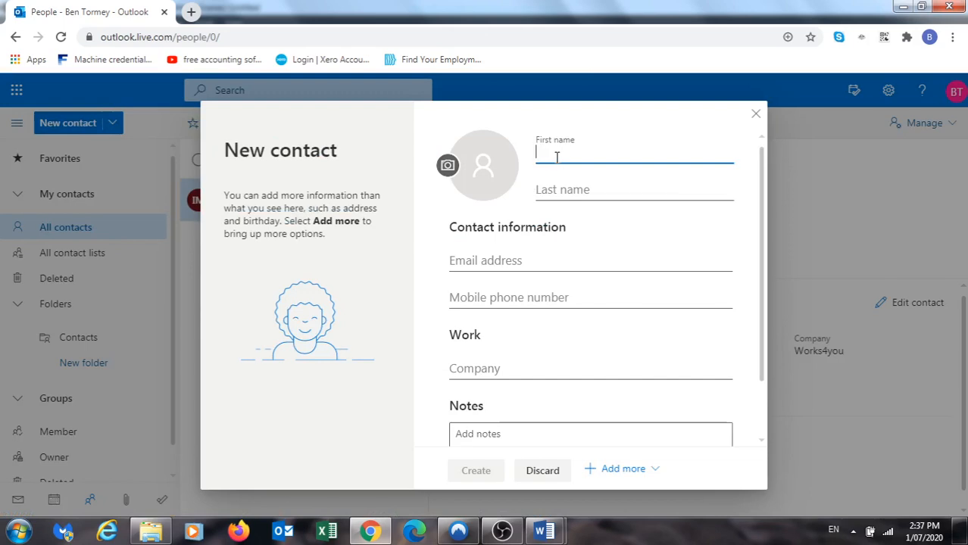
text(Ben)
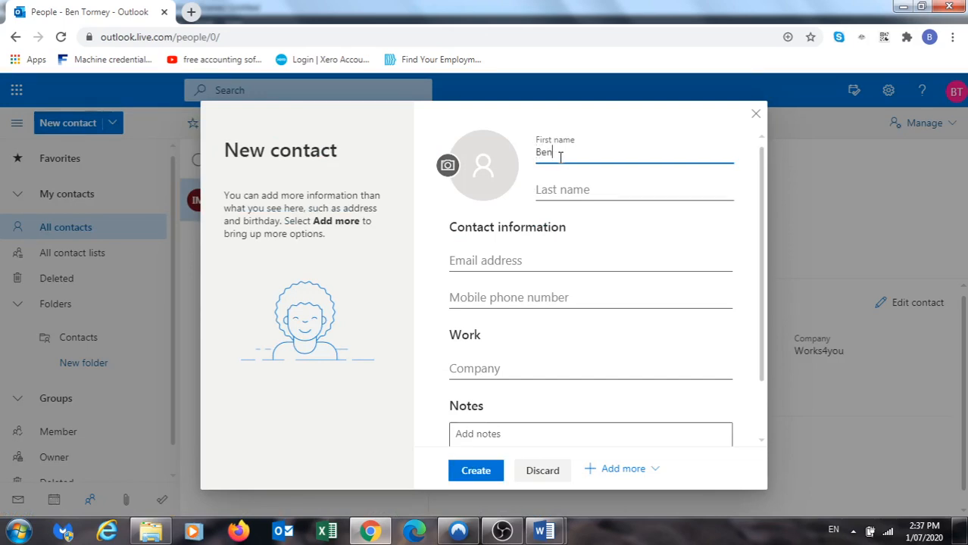
key(Tab)
text(Tormey)
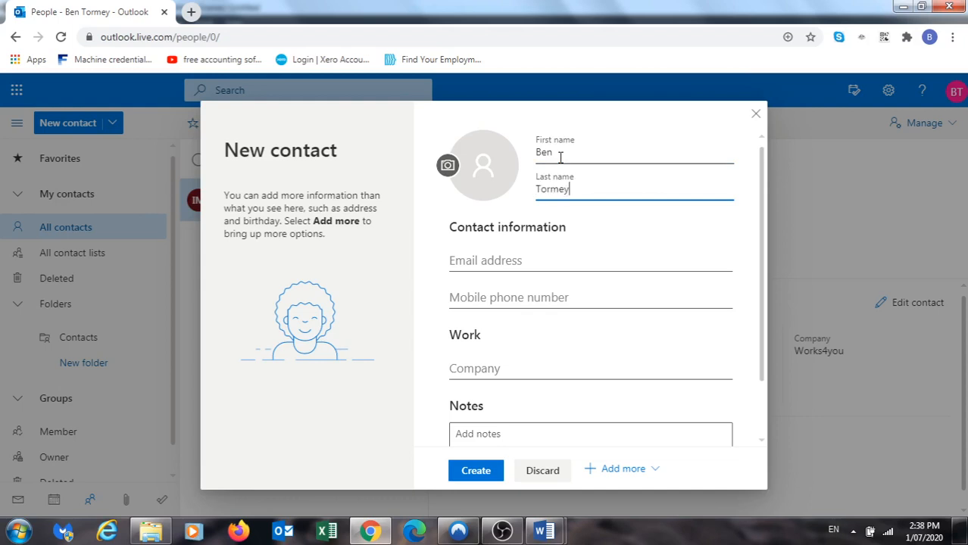
click(554, 265)
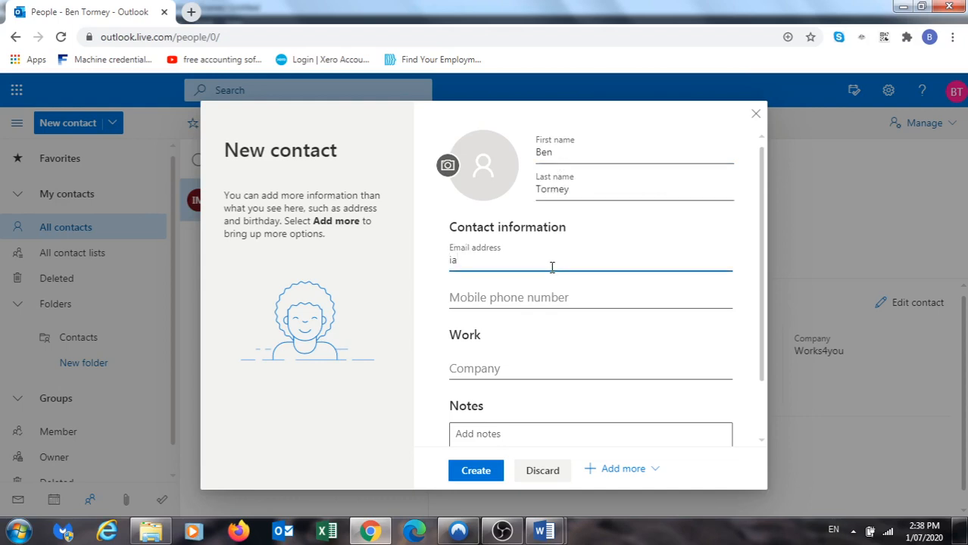
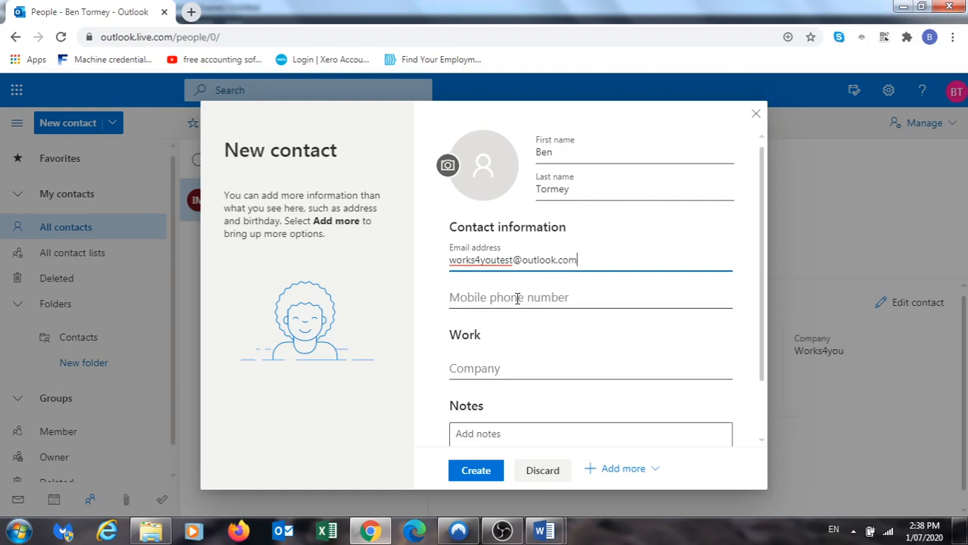
Add the contact's mobile number and company Works4You, then create the contact
scroll(518, 292, down, 2)
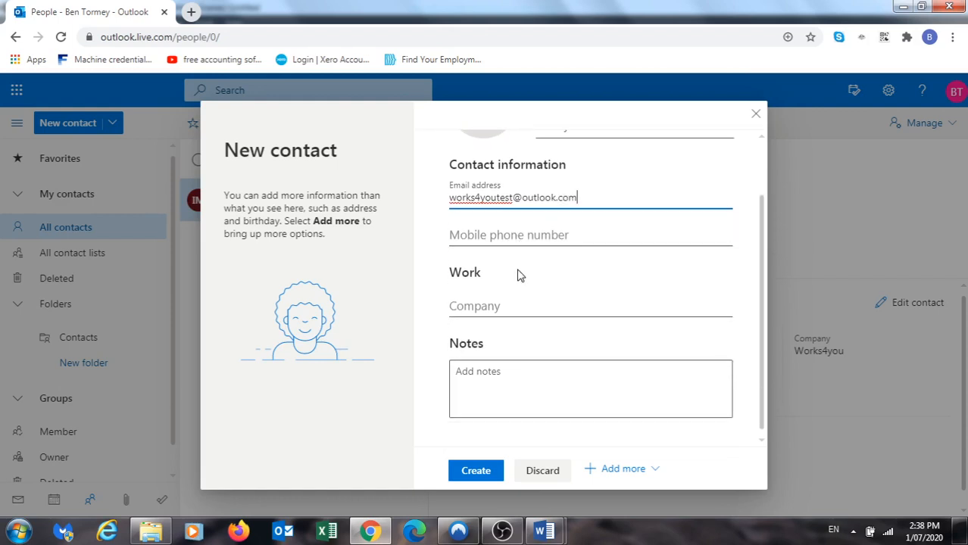
click(520, 238)
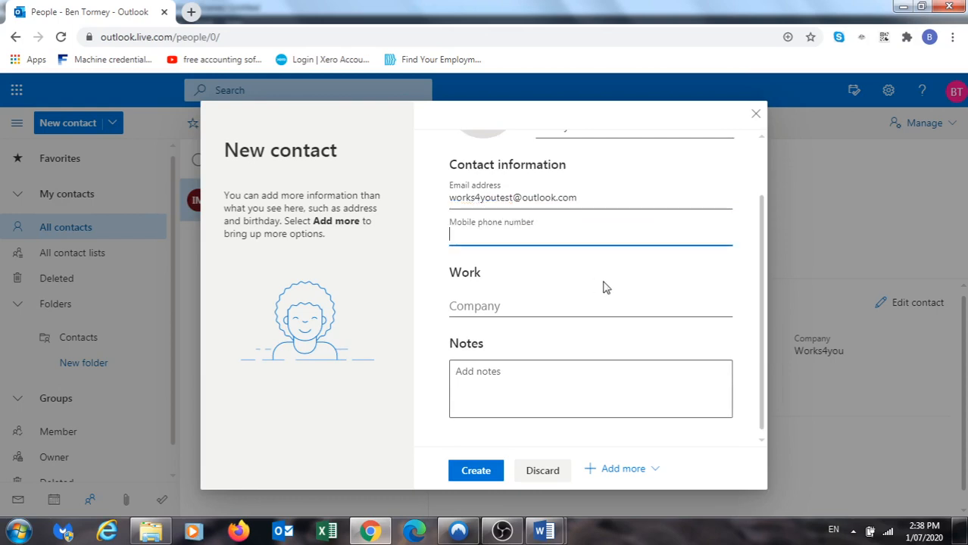
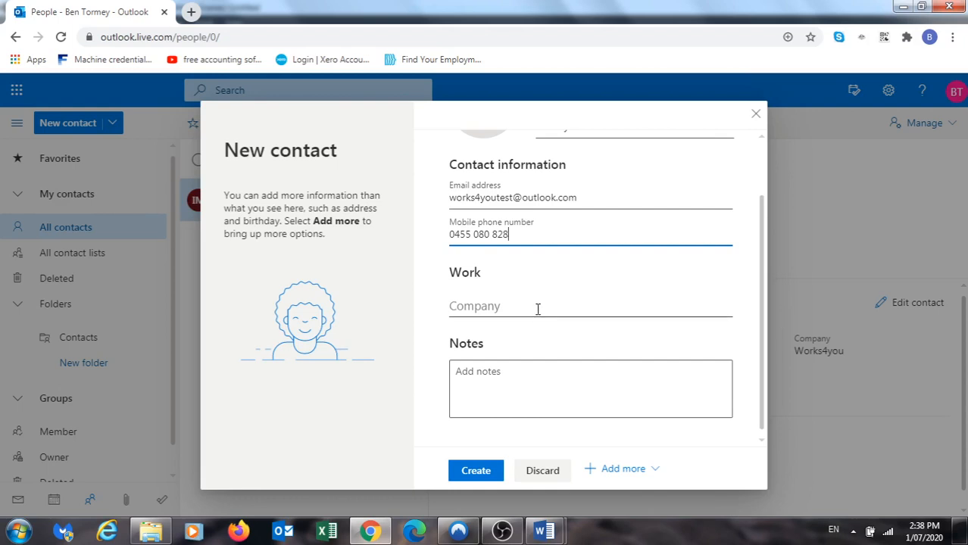
scroll(538, 309, up, 1)
click(532, 377)
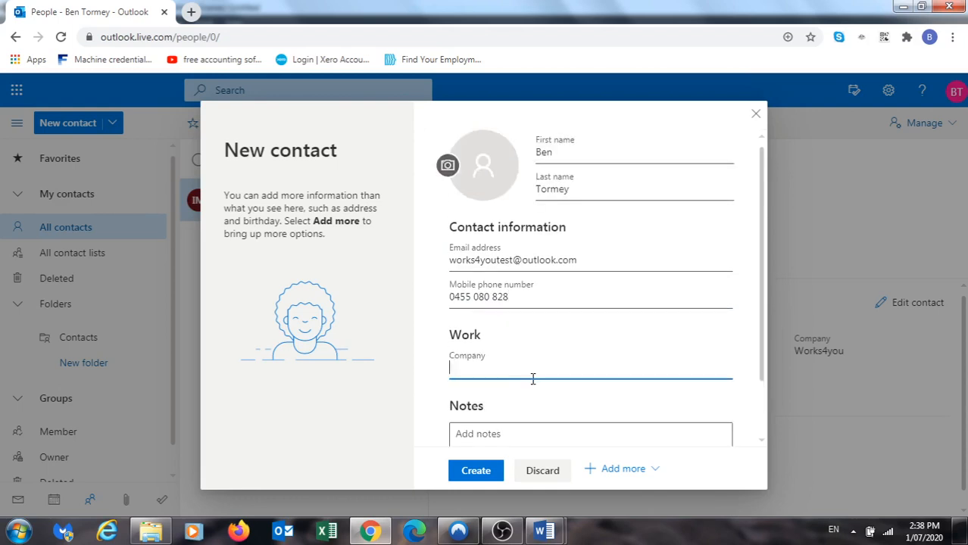
text(Works4You)
scroll(619, 390, down, 1)
scroll(621, 390, up, 1)
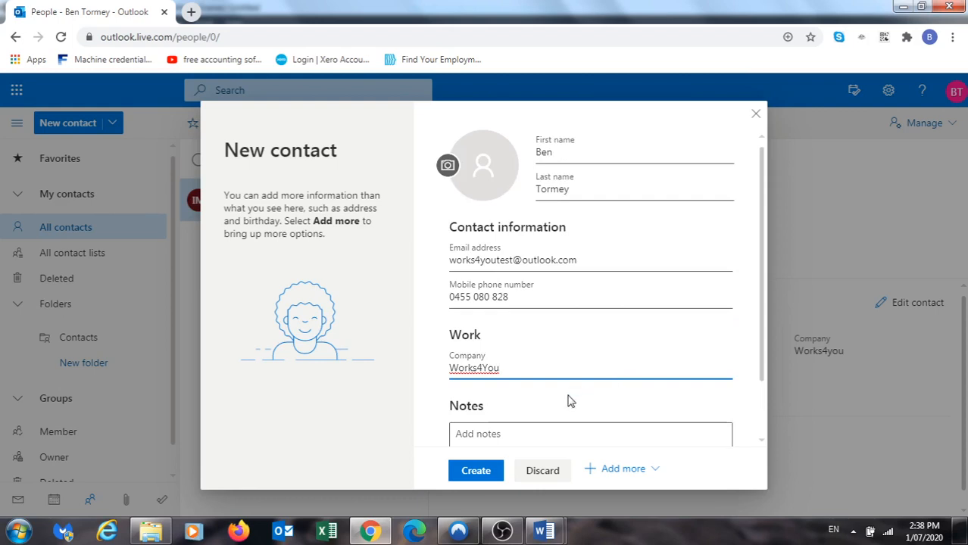
scroll(570, 402, down, 1)
scroll(559, 399, up, 1)
scroll(545, 394, down, 1)
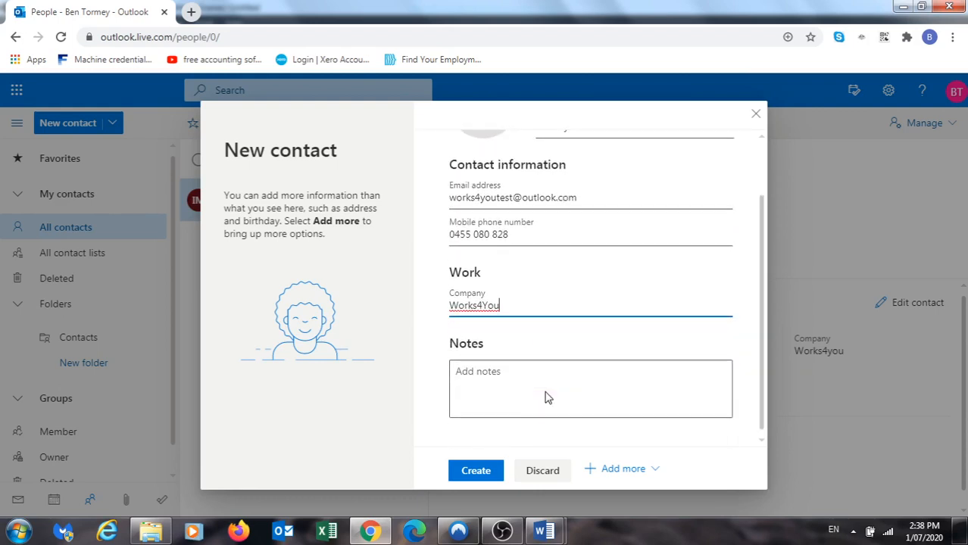
click(486, 473)
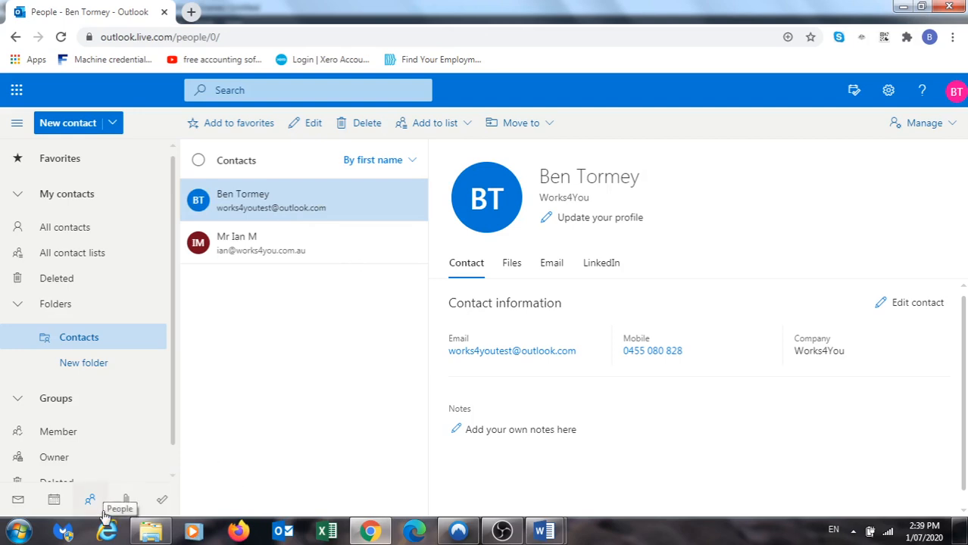
Switch to the July 2020 calendar and start a new event
click(54, 505)
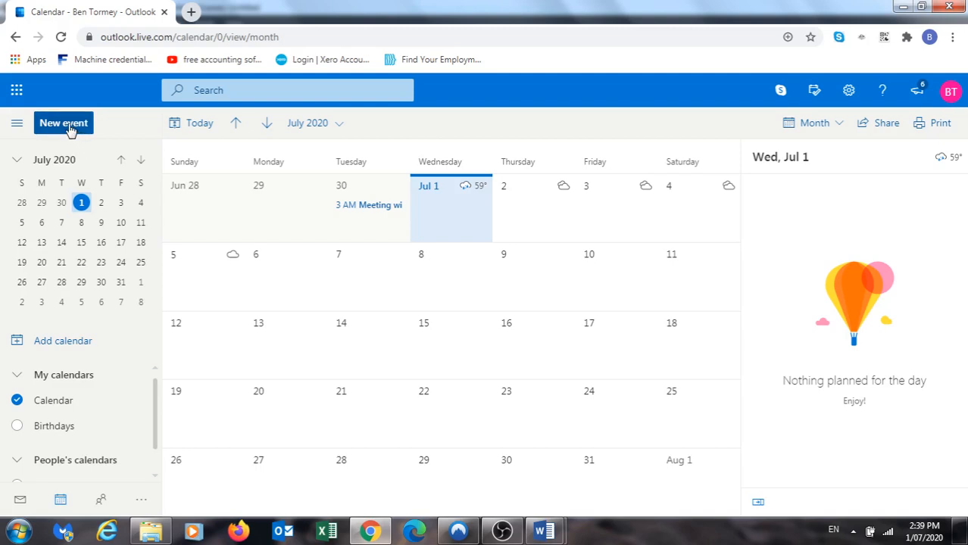
click(69, 129)
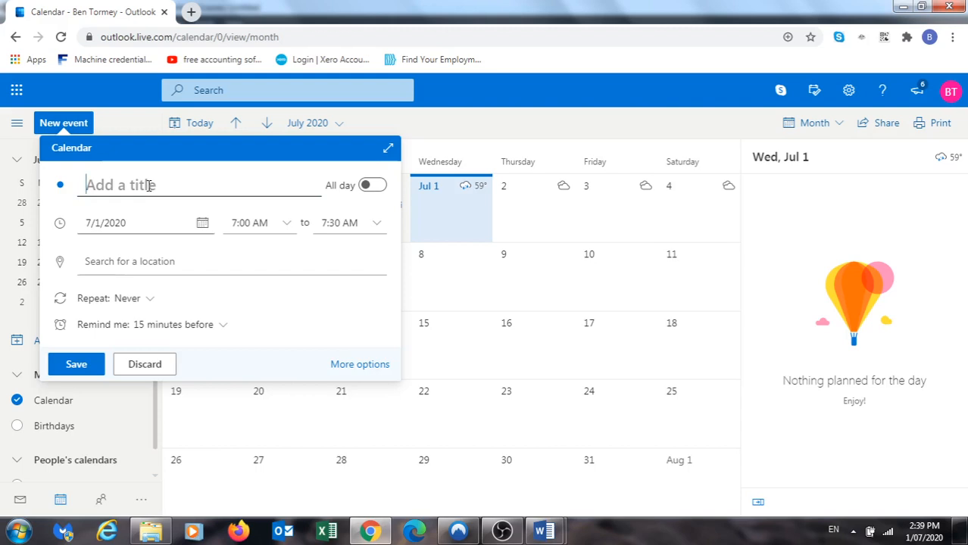
Title the event 'Meeting at O'Connell Street' and set its start time to 5:00 PM
text(Mee)
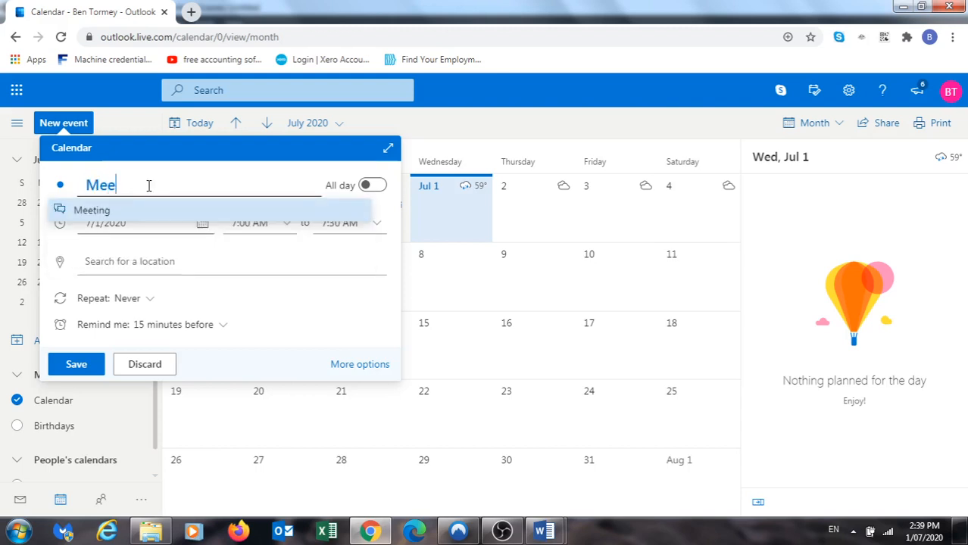
text(ting a)
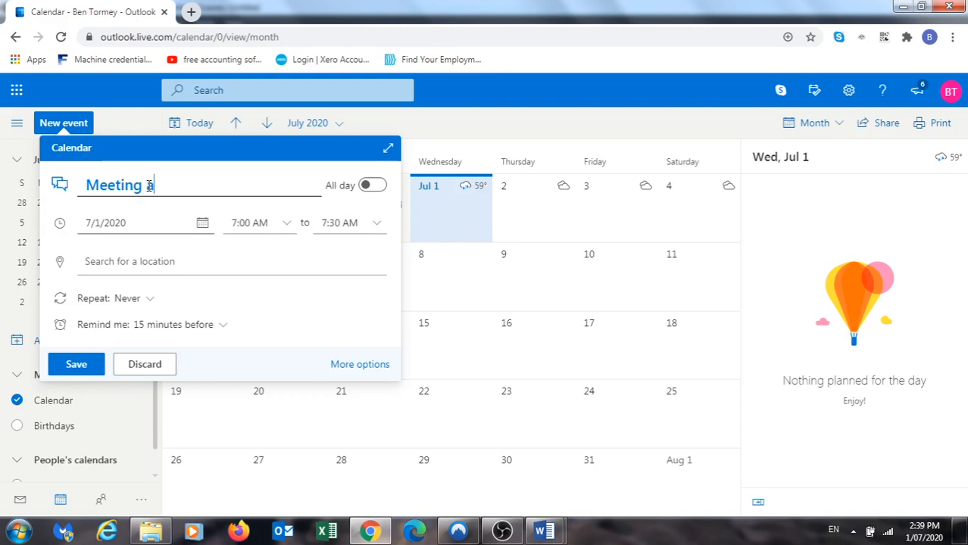
text(t O'Conn)
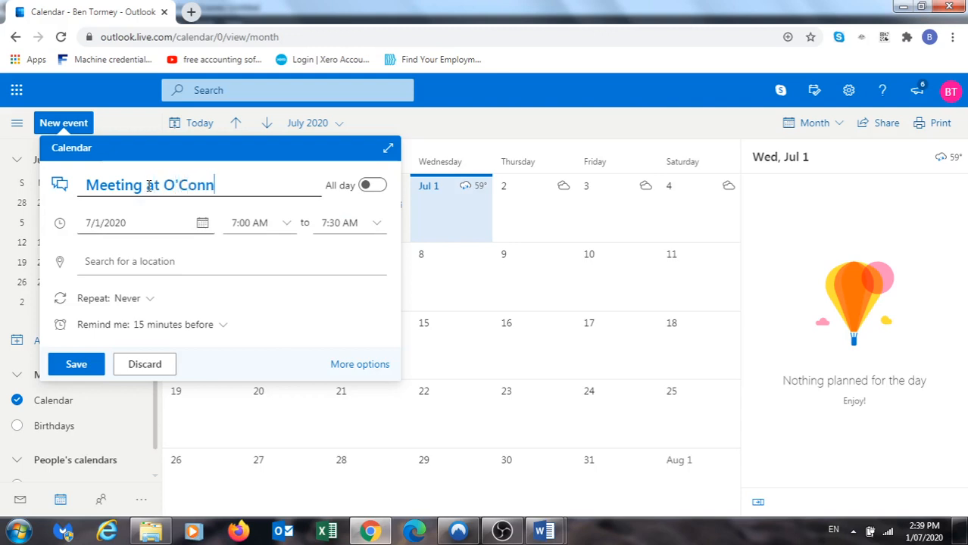
text(ell Street)
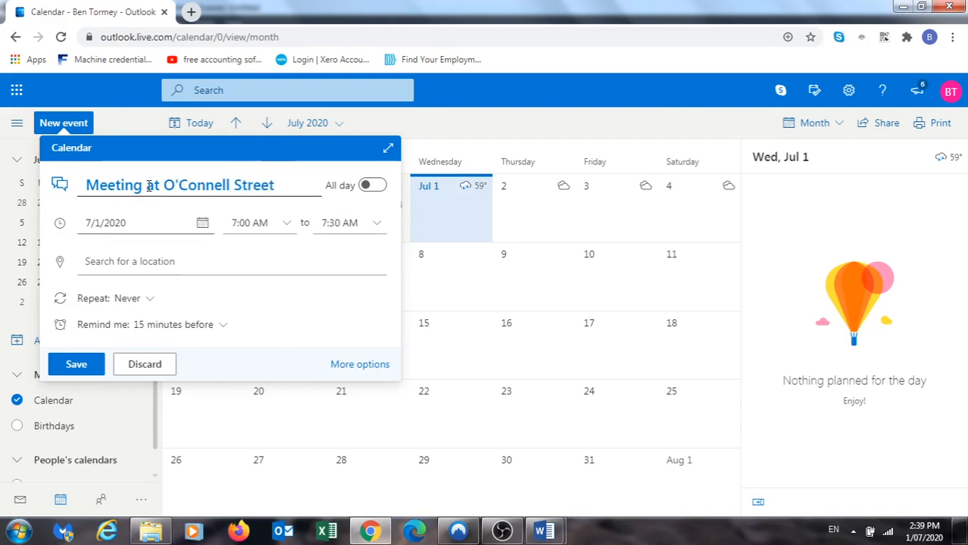
click(166, 232)
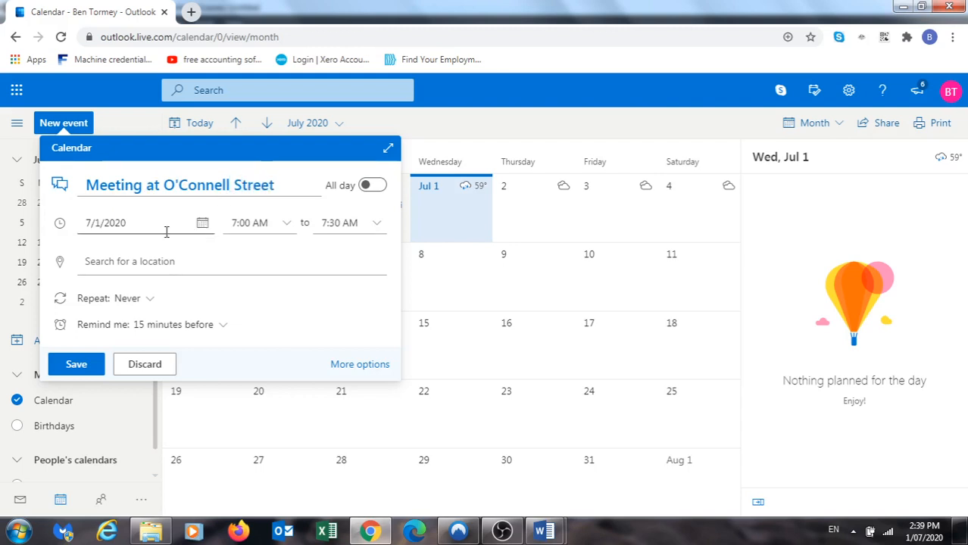
click(289, 231)
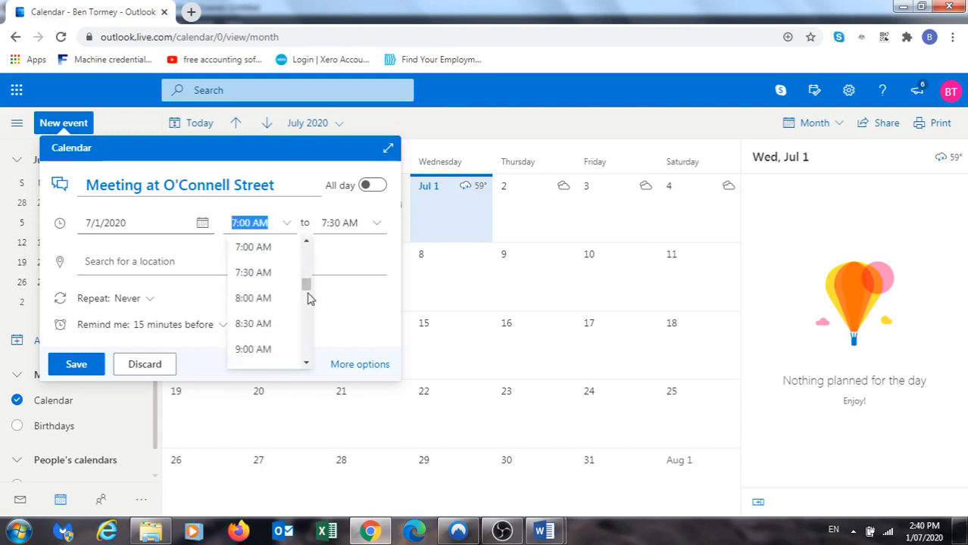
click(307, 365)
drag(308, 365, 308, 366)
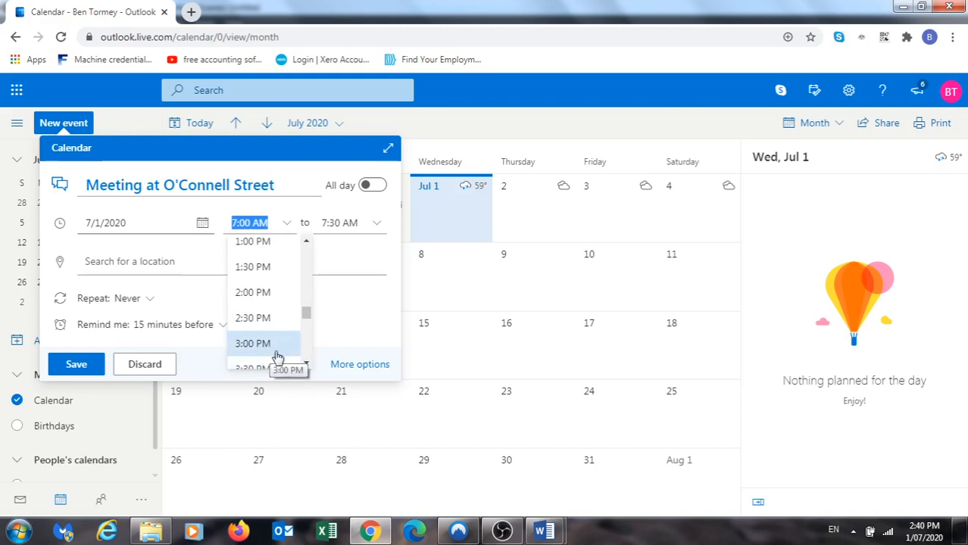
scroll(271, 354, down, 3)
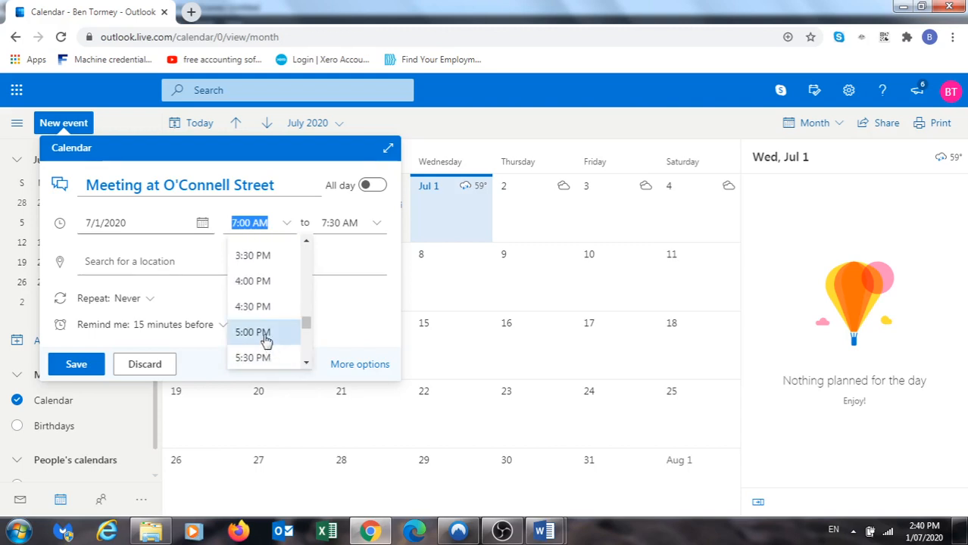
click(264, 334)
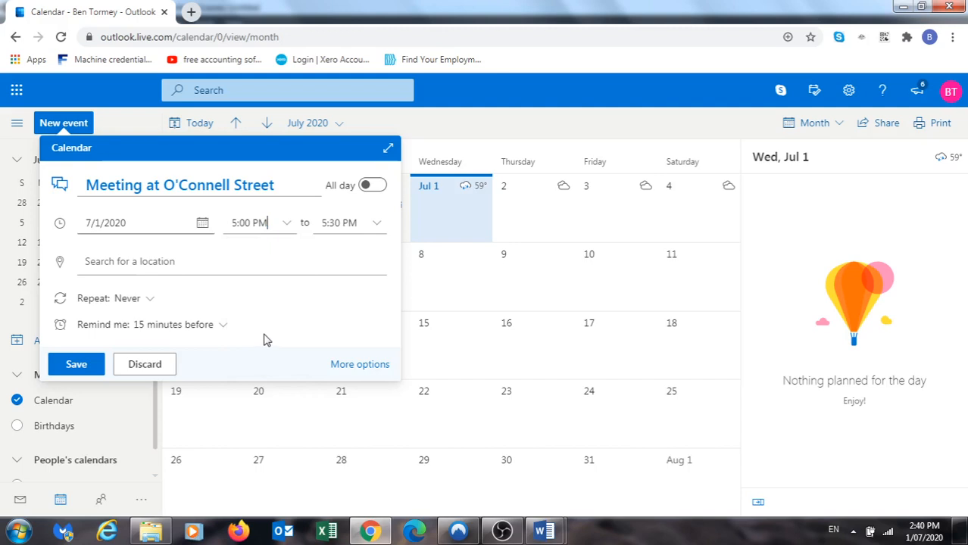
Set the location to O'Connell Street, Parramatta Office and make the meeting repeat every week
click(233, 264)
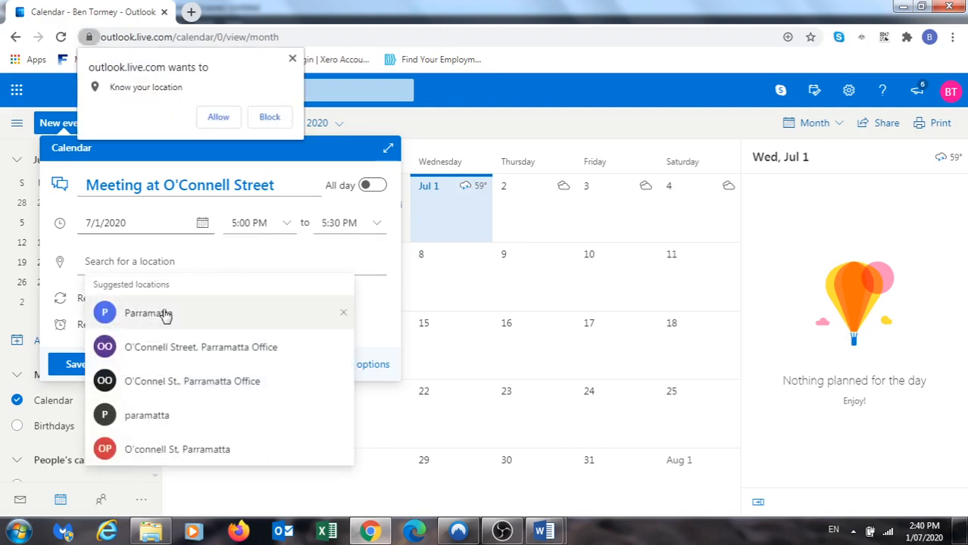
click(178, 363)
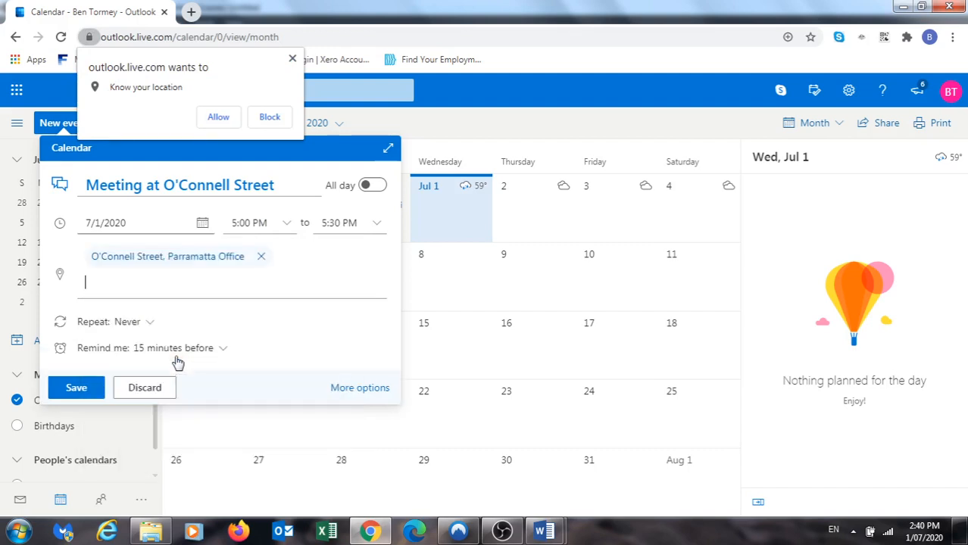
click(149, 325)
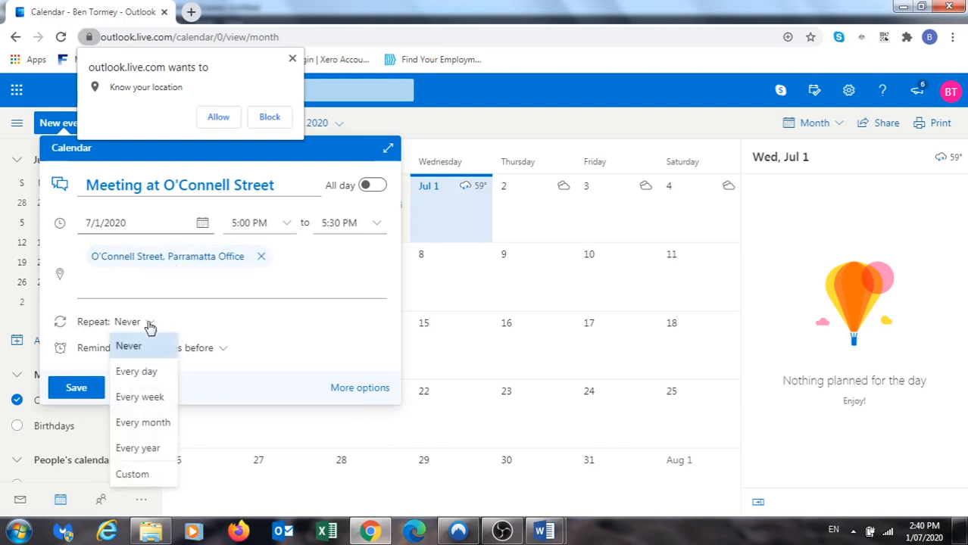
click(159, 400)
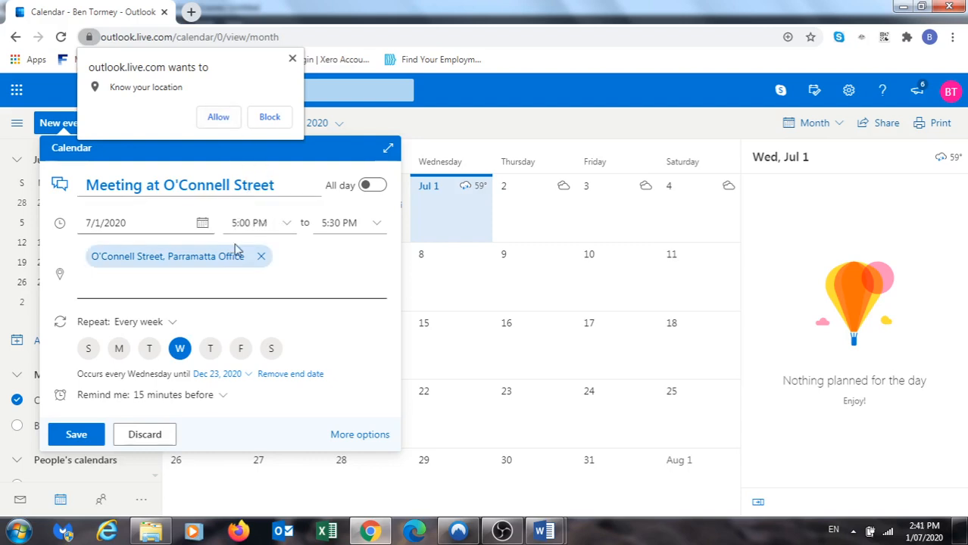
mouse_move(233, 262)
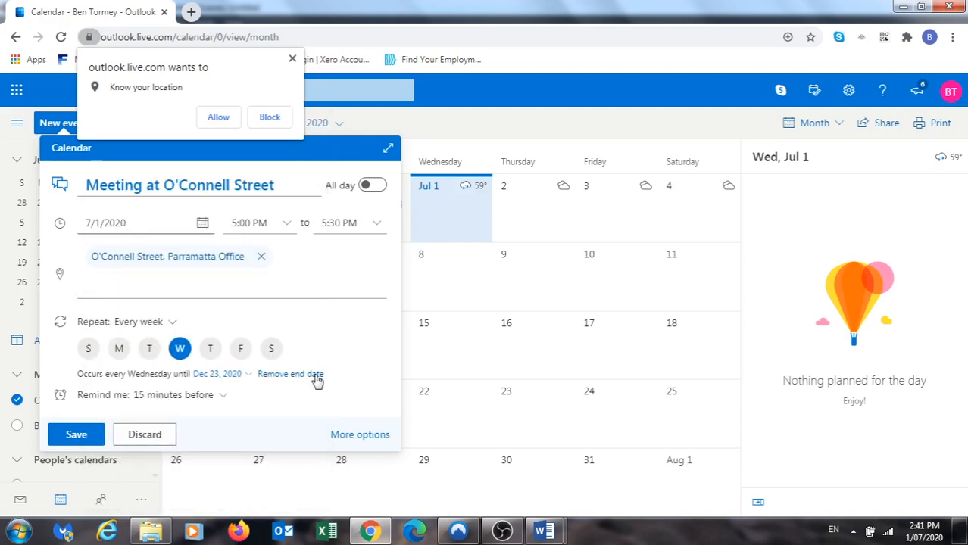
Save the weekly meeting, then view the Delete options for the Jul 1 occurrence and dismiss them
click(86, 438)
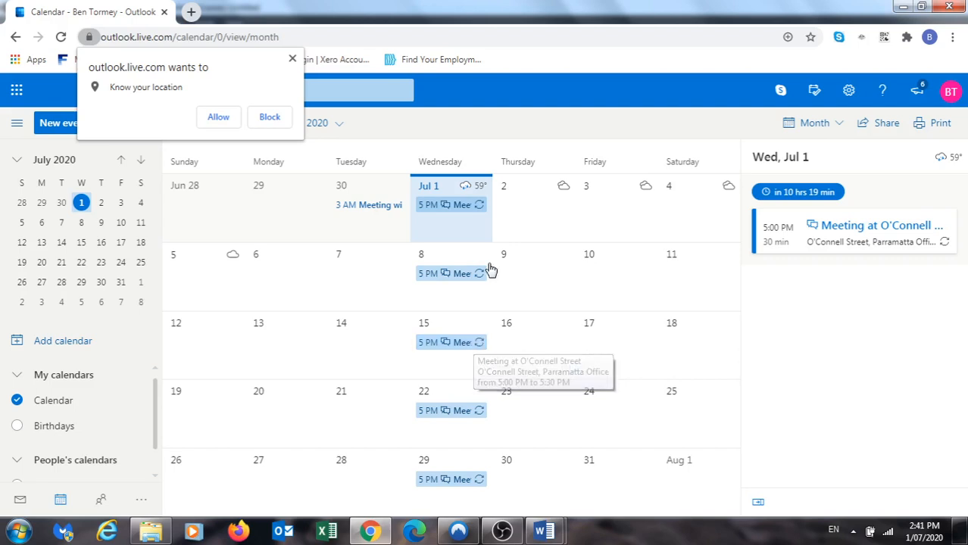
click(451, 207)
right_click(452, 209)
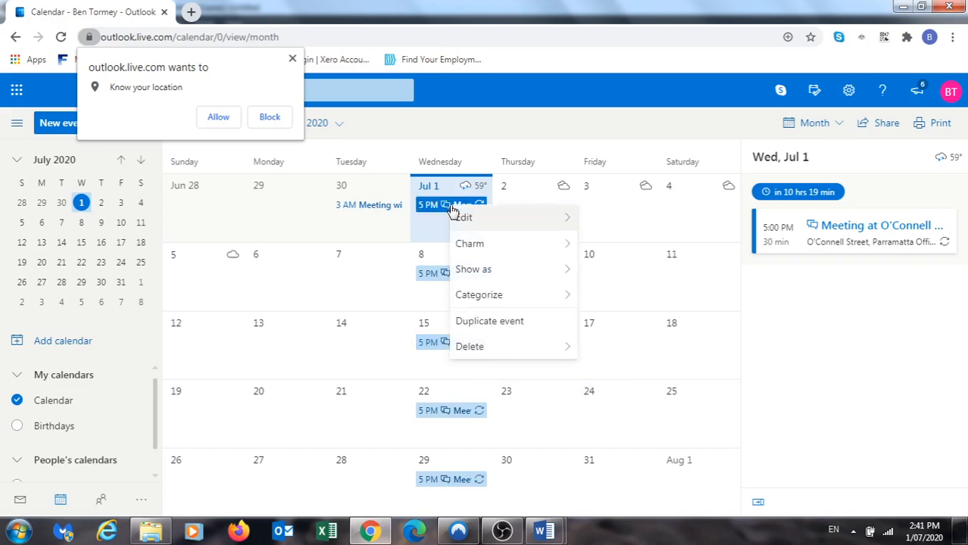
mouse_move(484, 347)
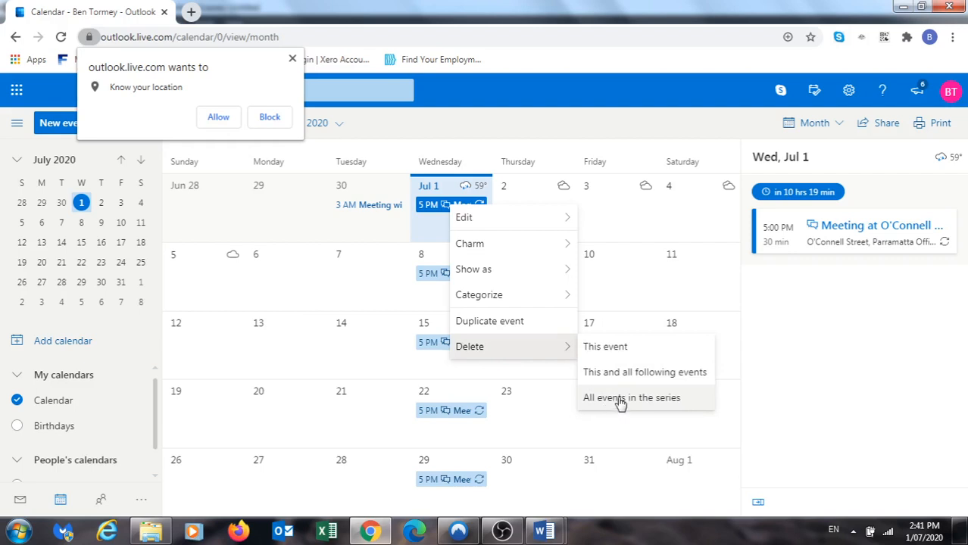
click(261, 309)
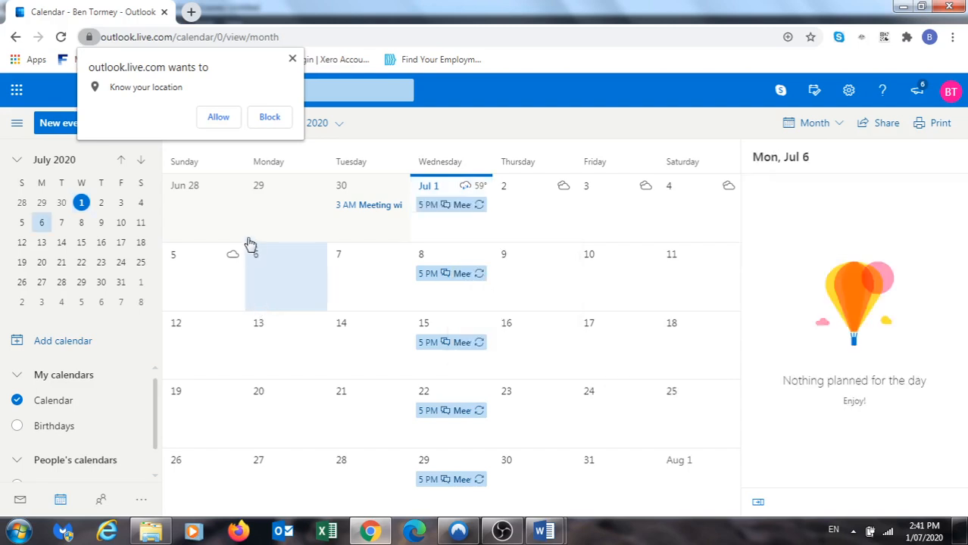
Allow the site location access and start a new event for Monday, July 6
click(218, 117)
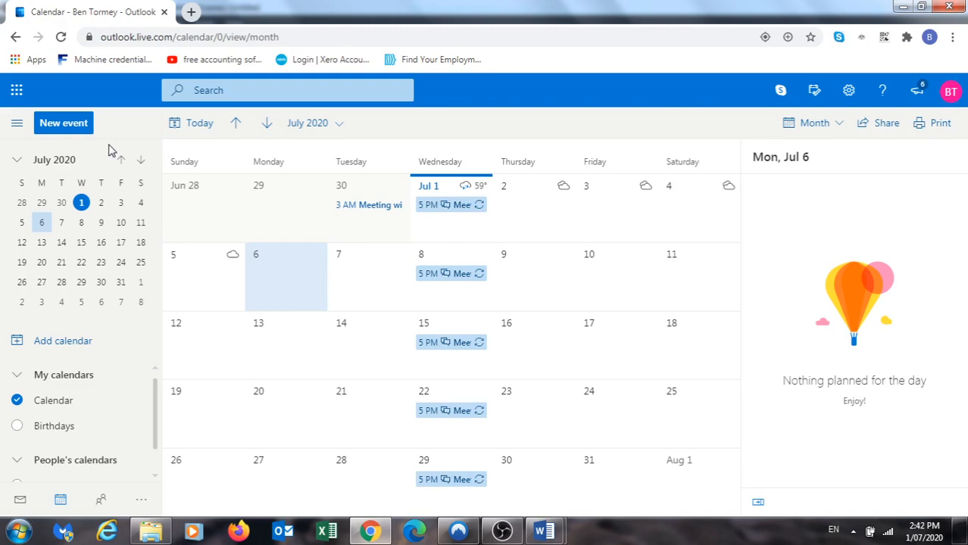
click(74, 122)
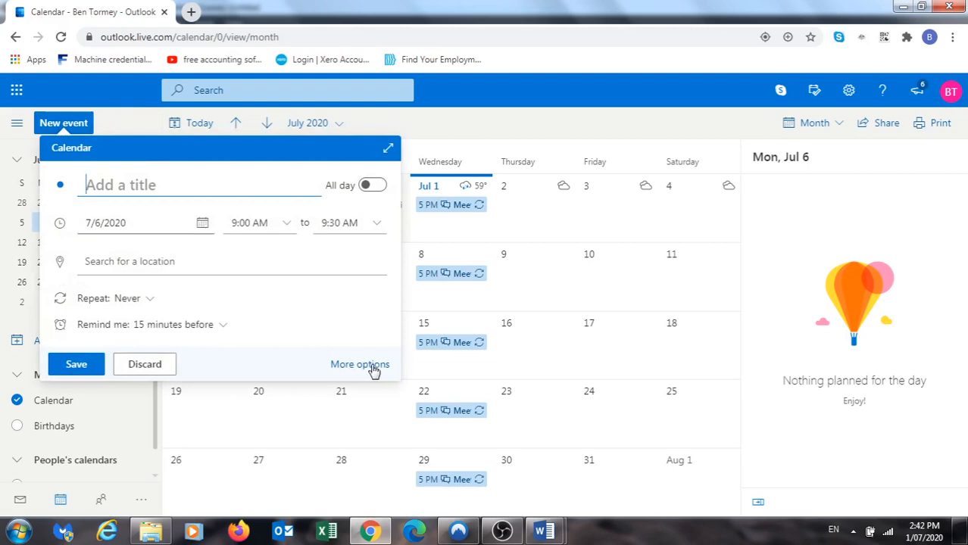
In the full event editor, invite the first suggested contact as an attendee
click(352, 365)
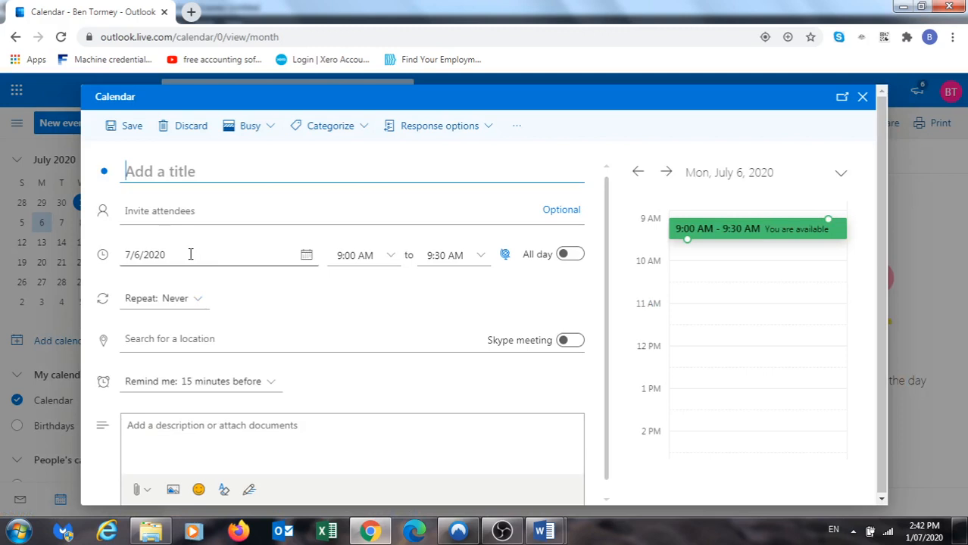
click(154, 211)
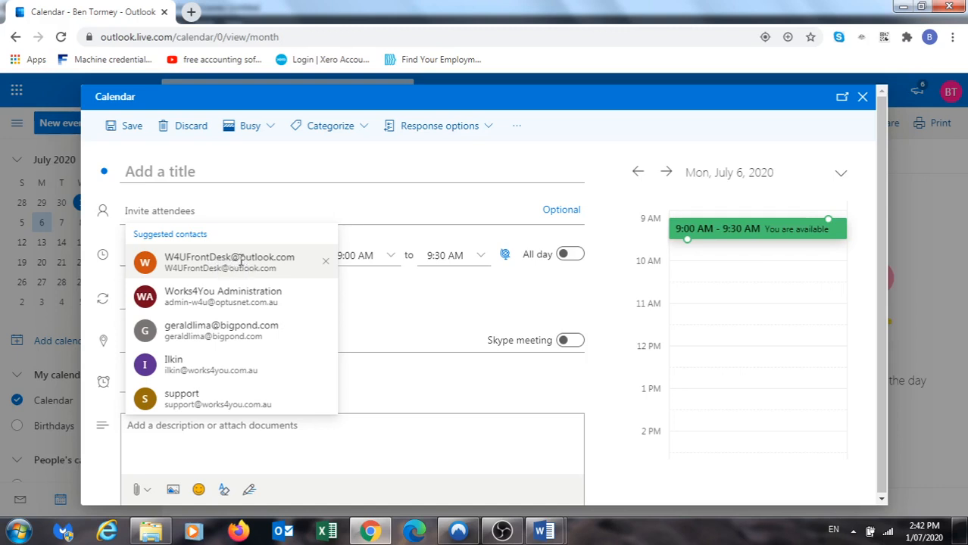
click(235, 261)
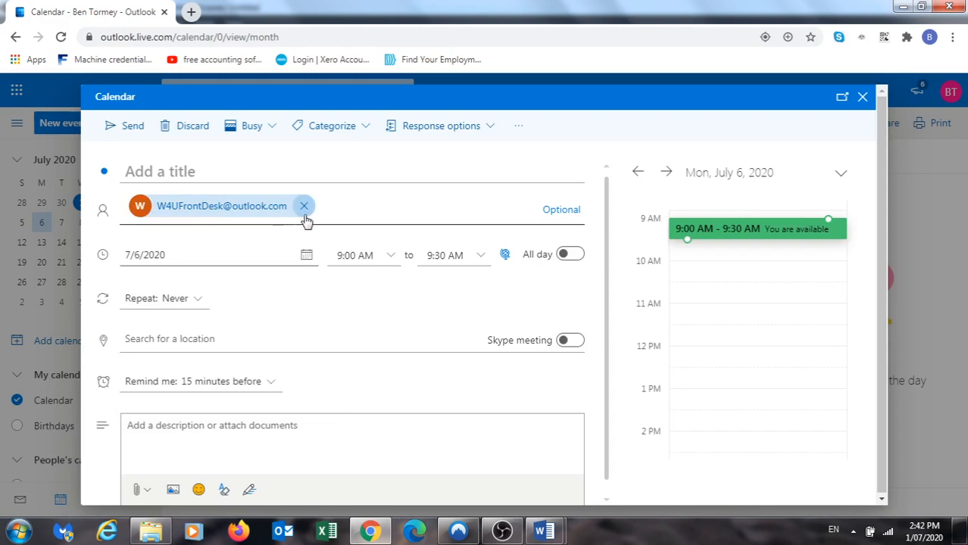
click(217, 176)
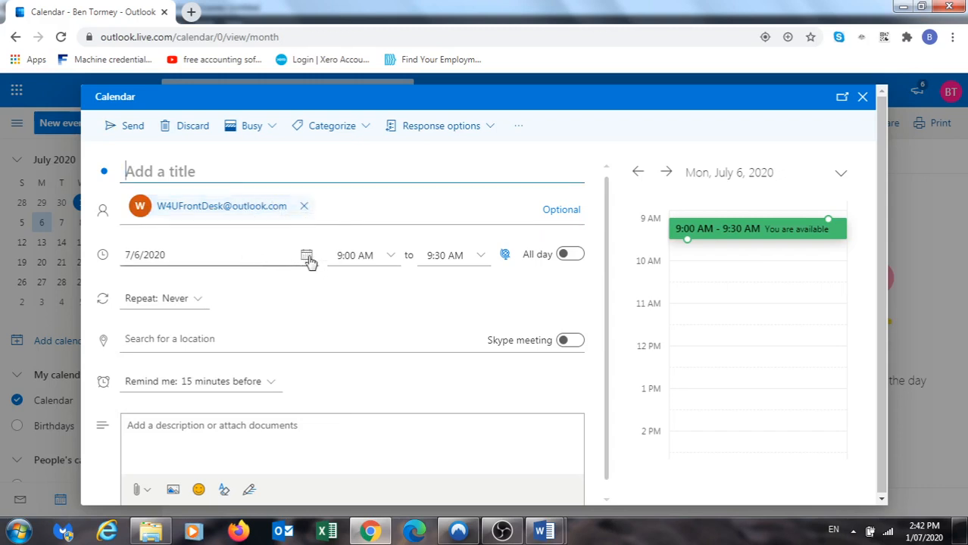
Schedule the event for July 8, 2020, starting at 10:00 AM
click(308, 260)
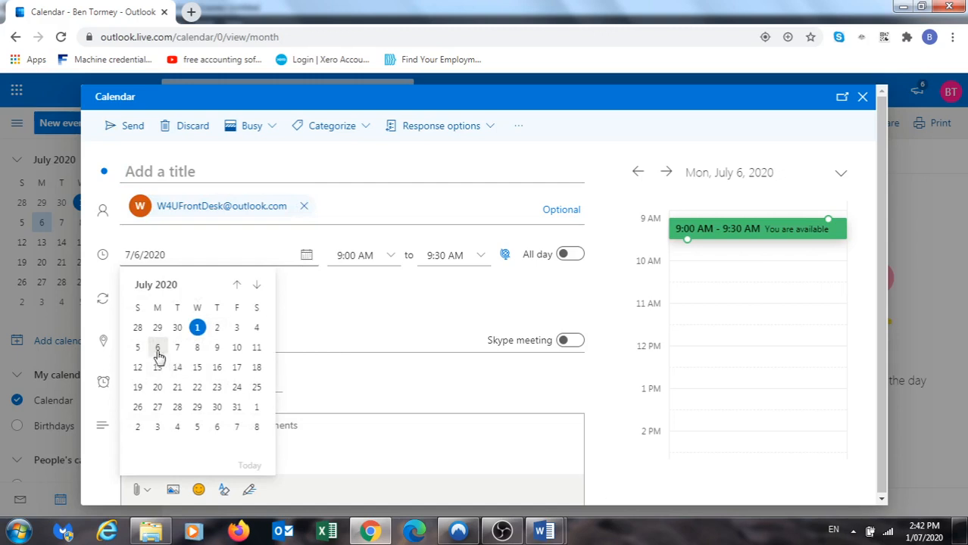
click(197, 350)
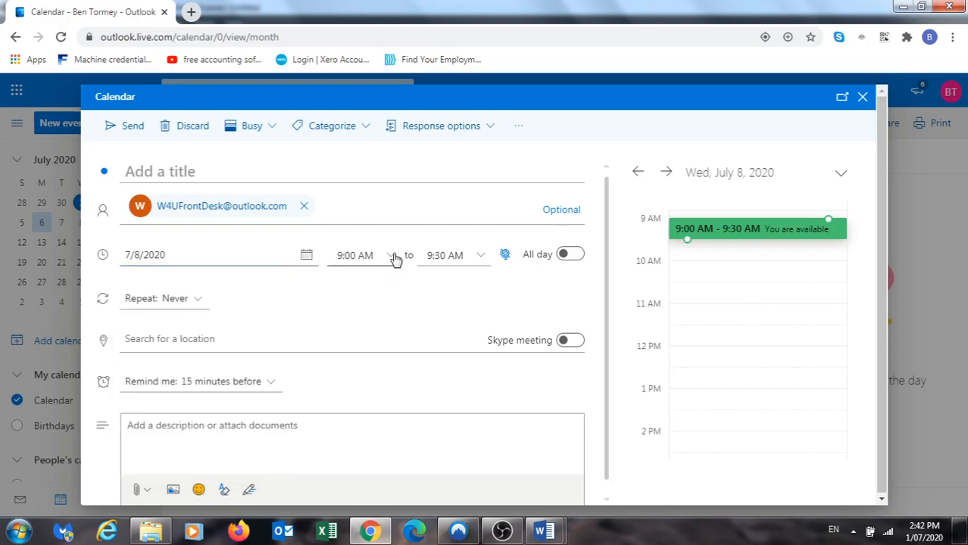
click(390, 257)
click(371, 331)
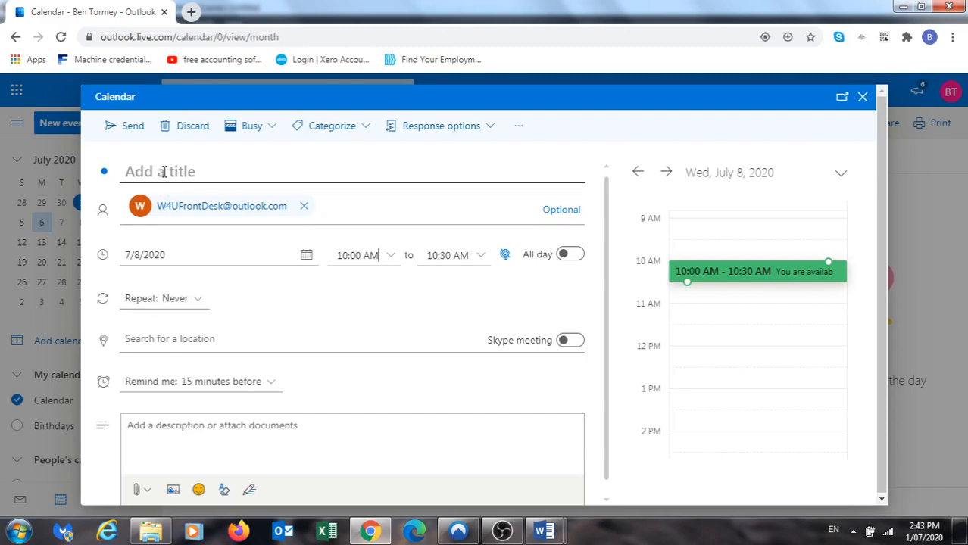
click(502, 531)
click(957, 425)
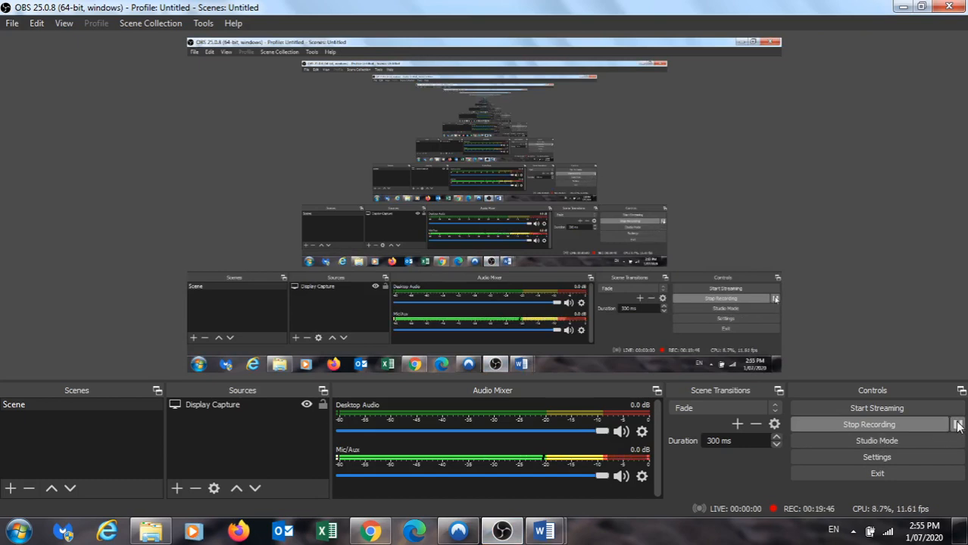
mouse_move(376, 533)
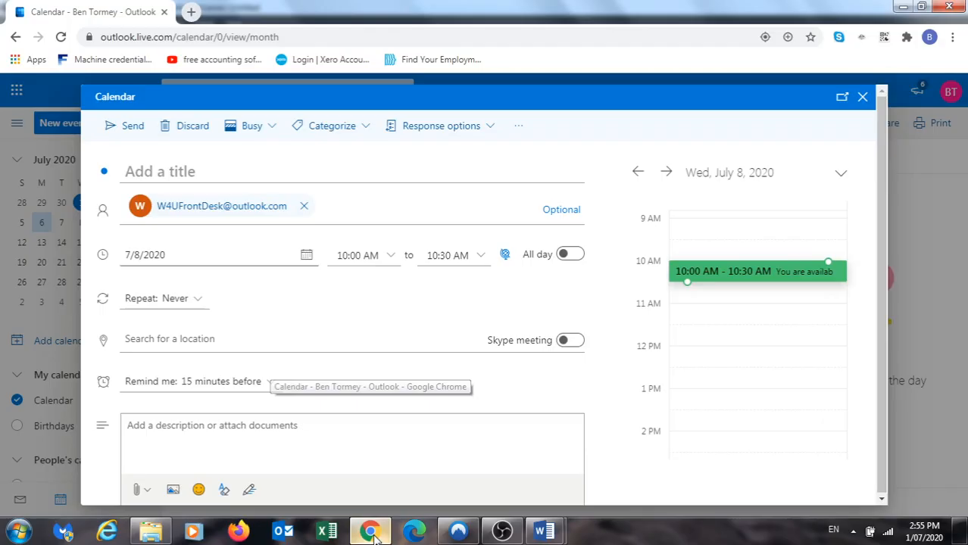
Title the event 'Practice MS Office Assignment'
click(371, 532)
click(170, 172)
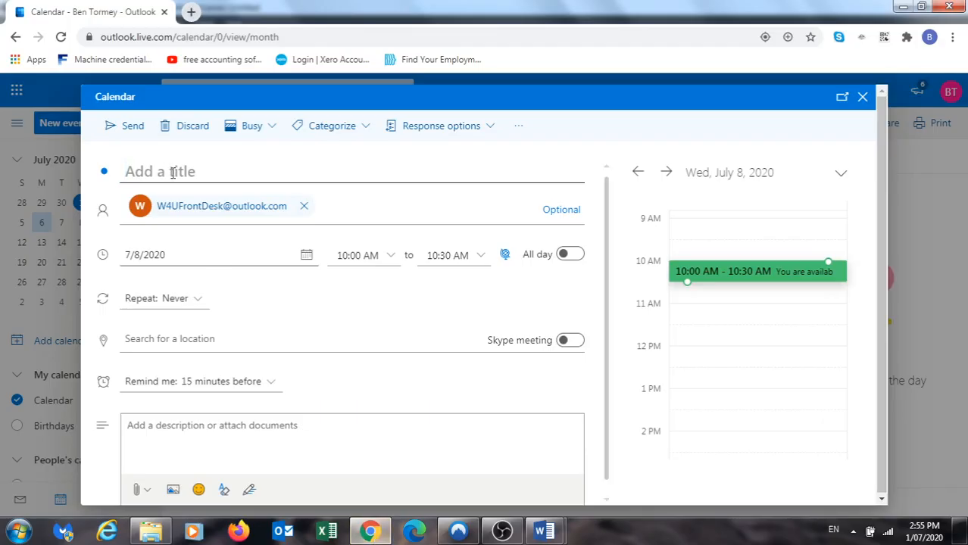
text(P)
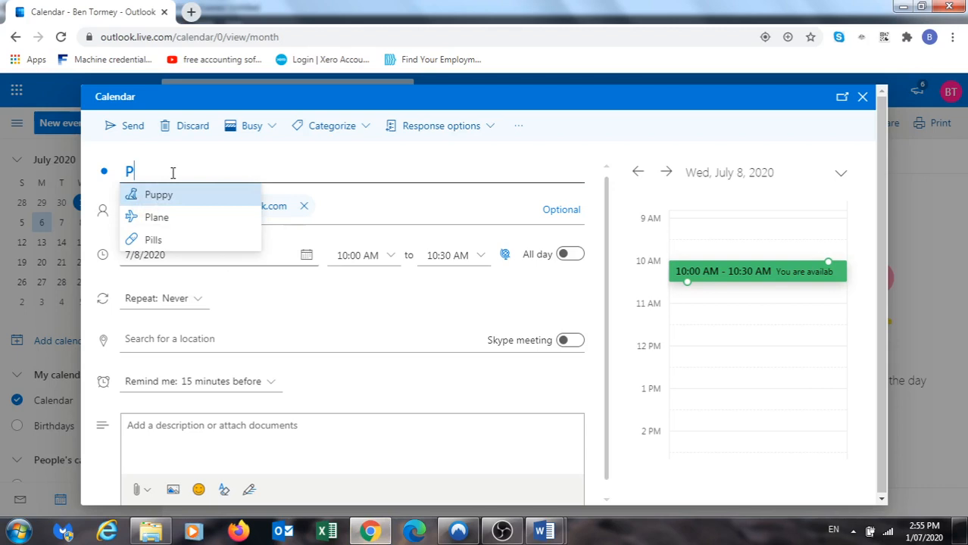
text(ract)
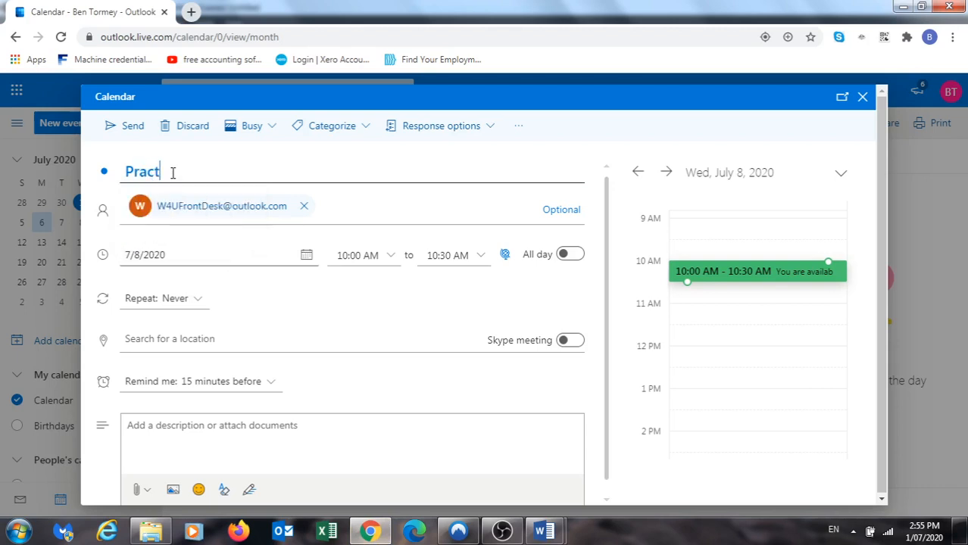
text(ice MS O)
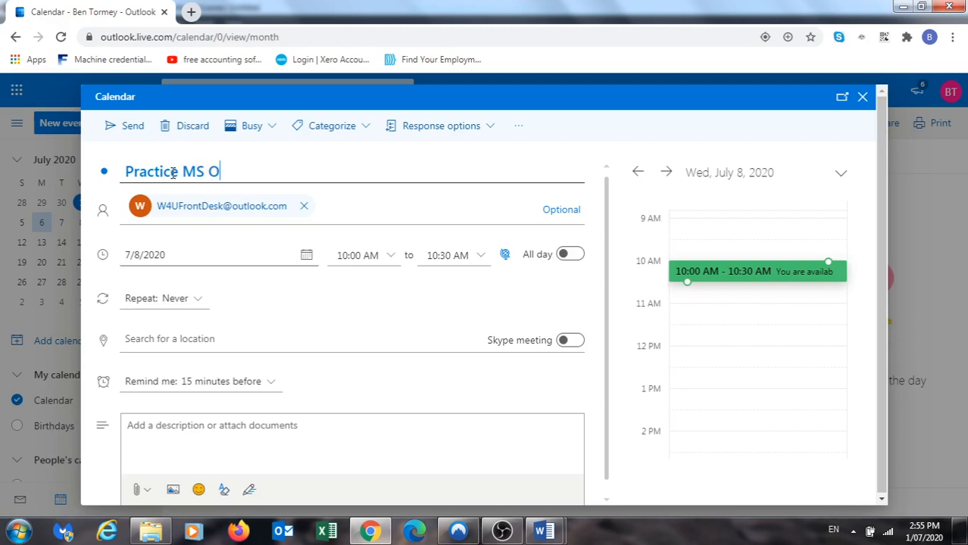
text(ffice Assig)
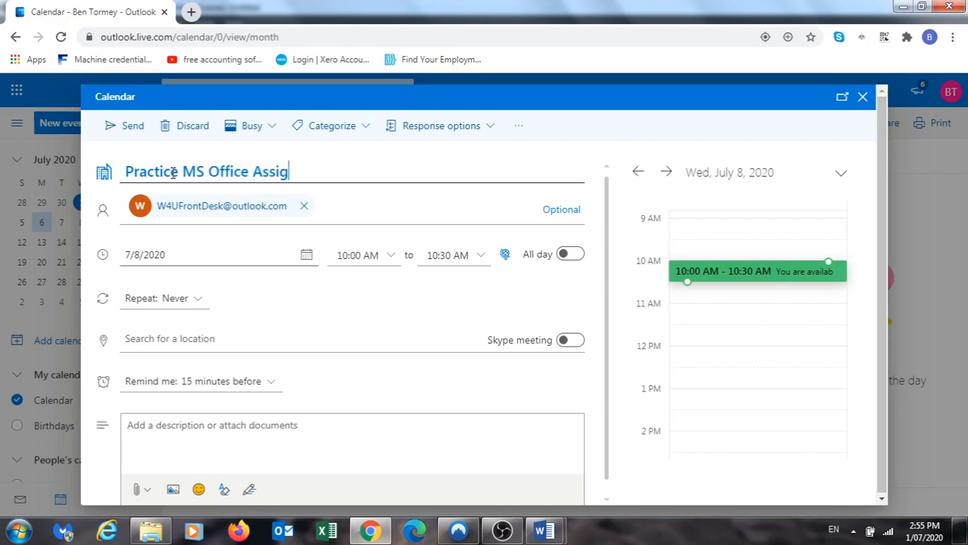
text(nment)
Check the date picker and keep the event date on July 8
click(158, 339)
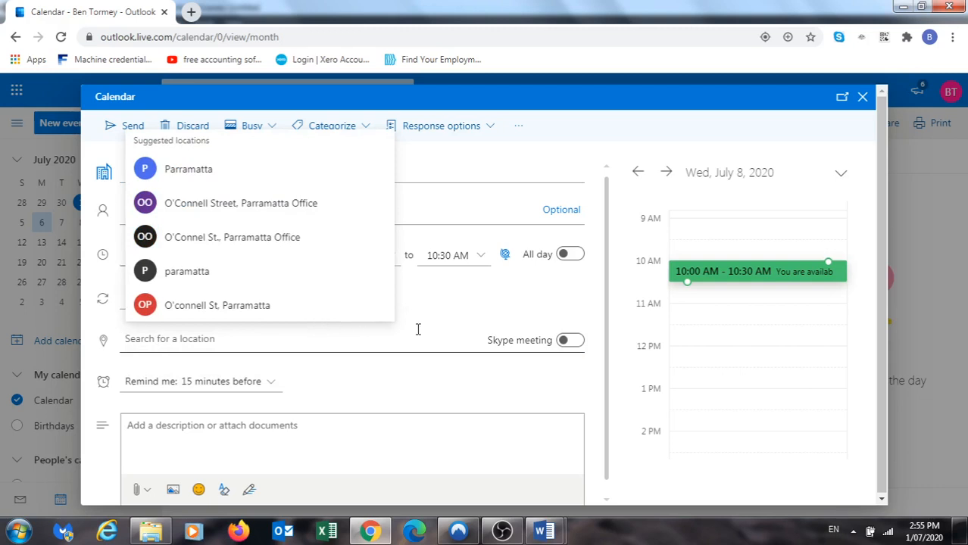
click(452, 310)
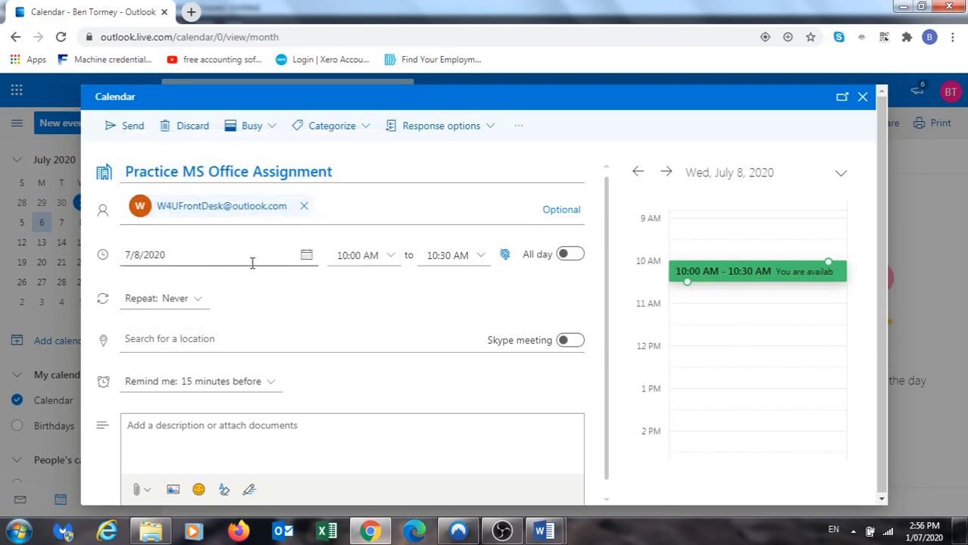
click(308, 258)
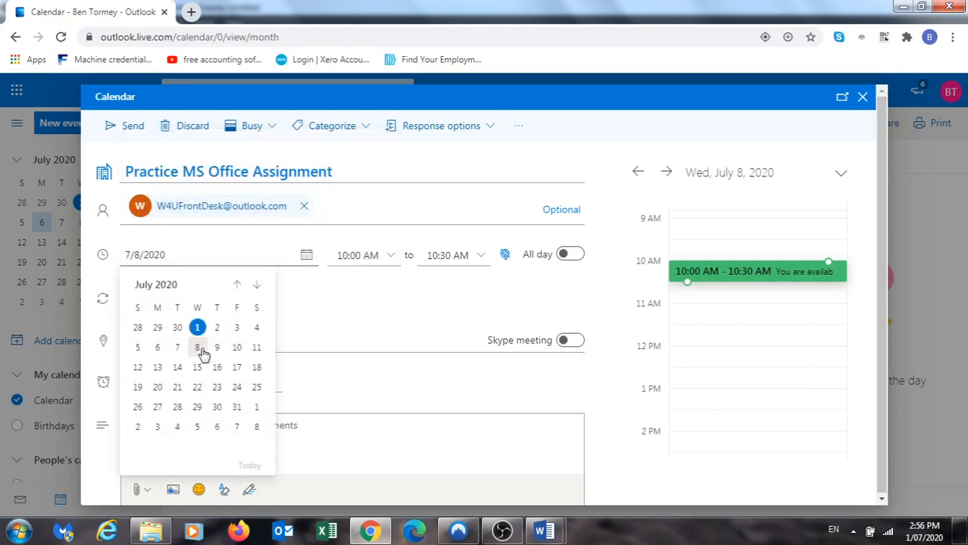
mouse_move(500, 531)
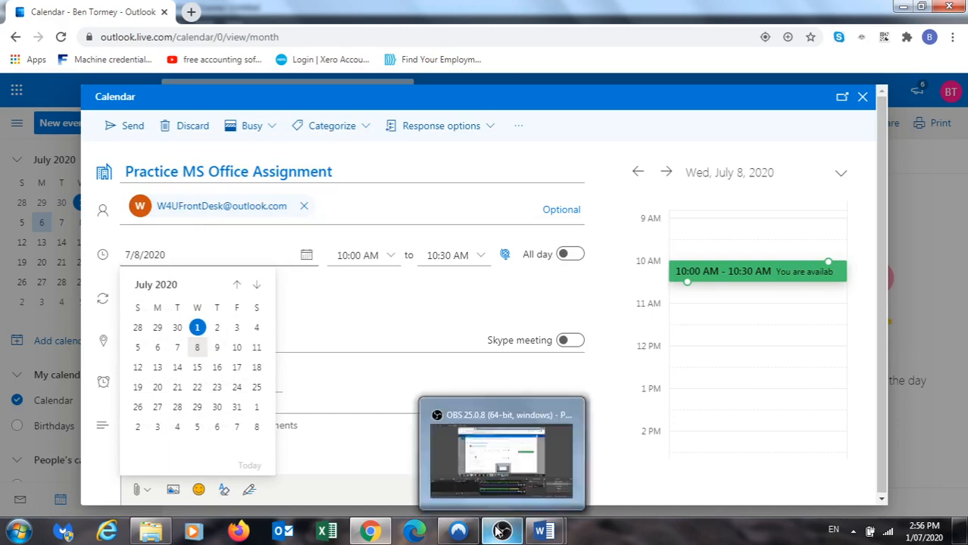
click(504, 445)
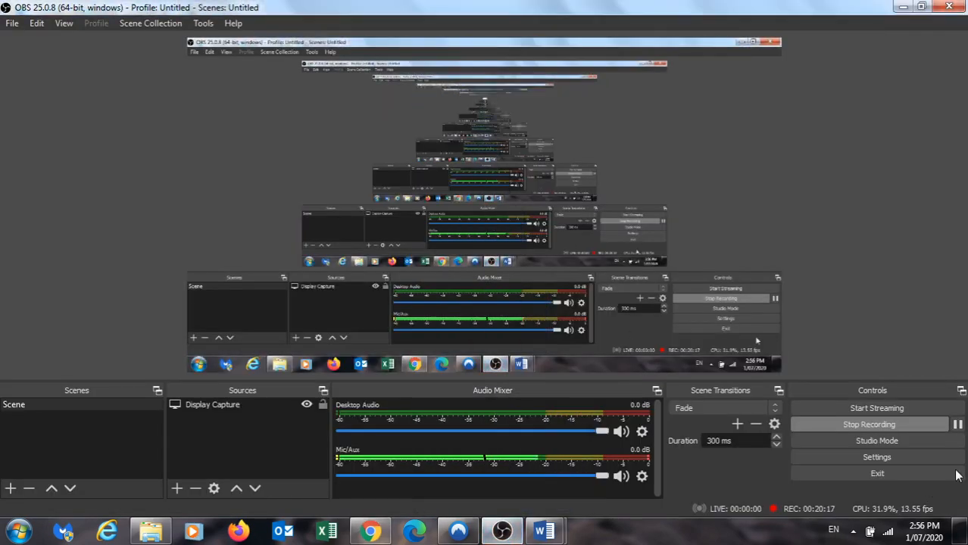
click(958, 425)
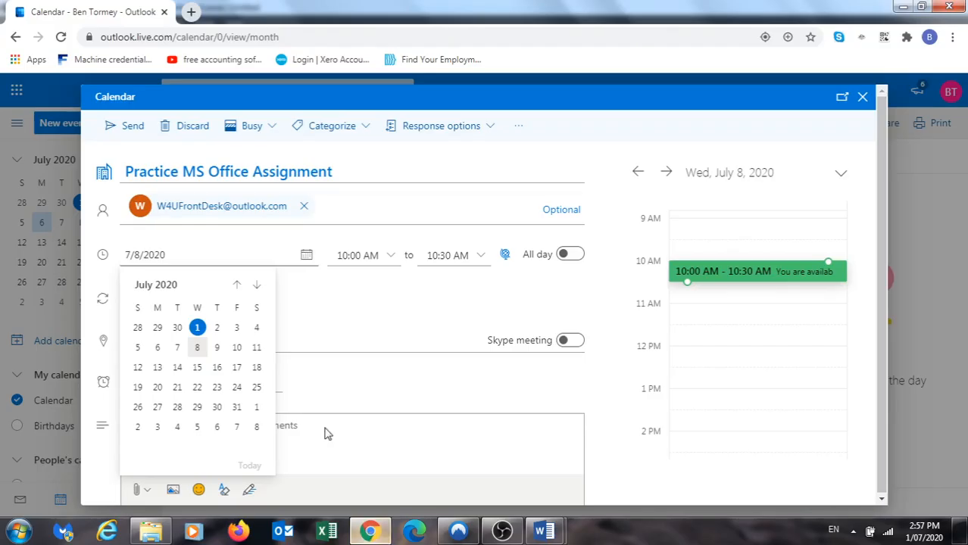
click(197, 349)
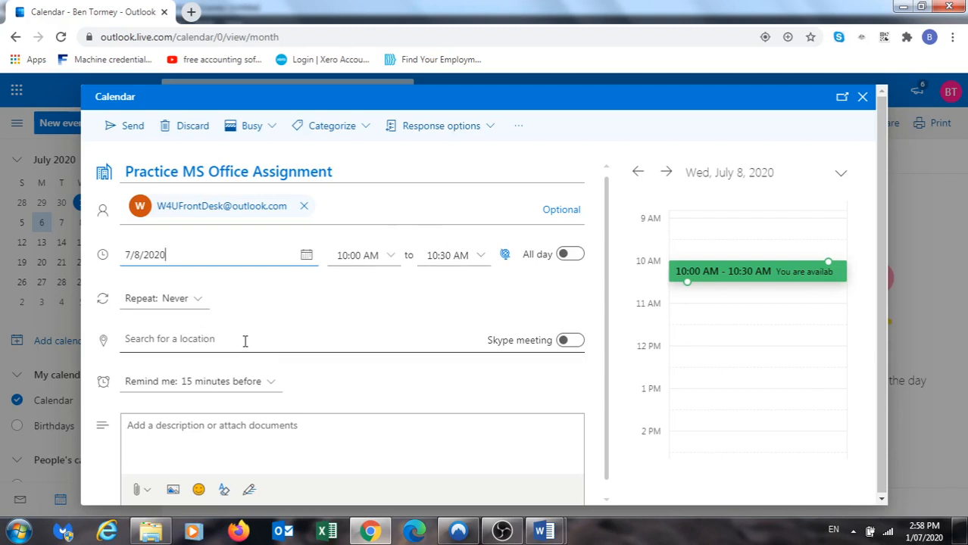
Type 'Parra' in the location field and choose Parramatta as the meeting location
click(200, 341)
text(P)
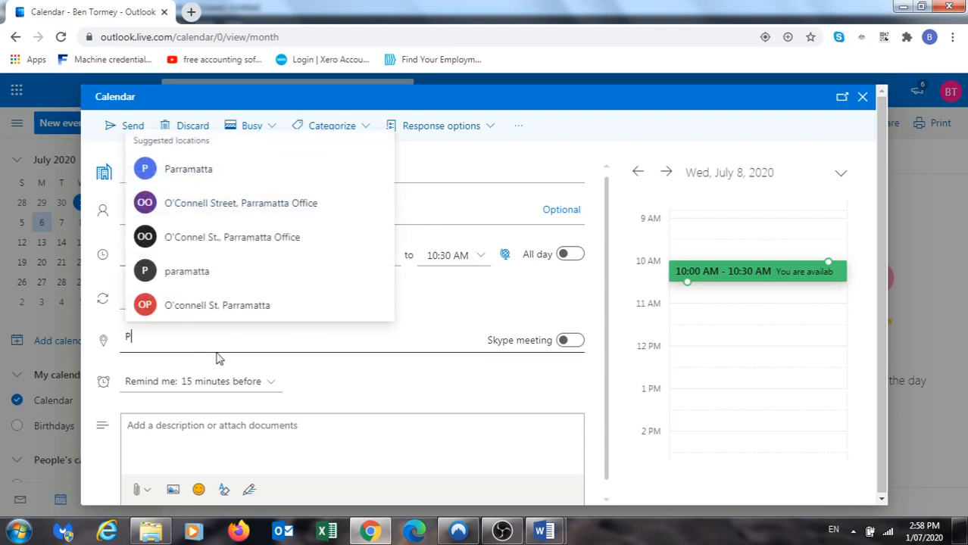
text(arra)
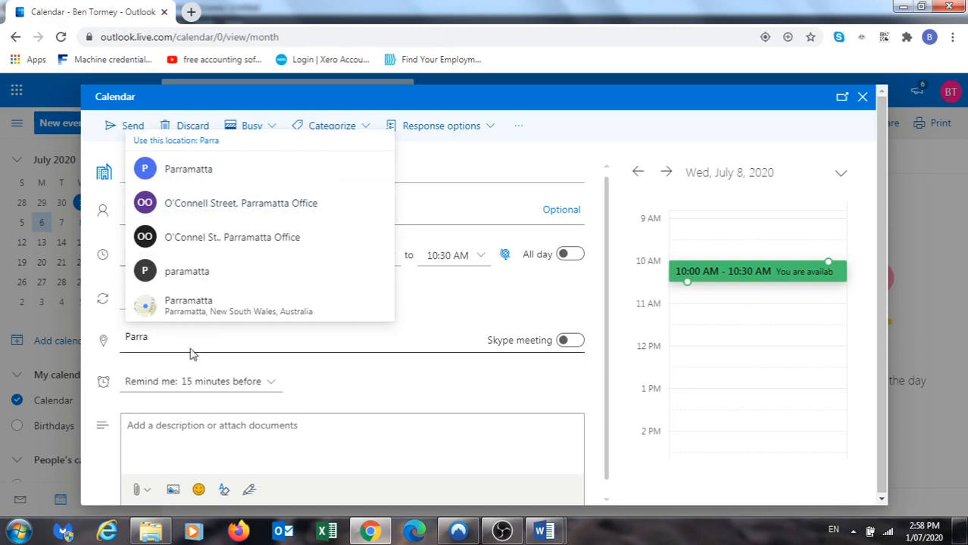
click(196, 171)
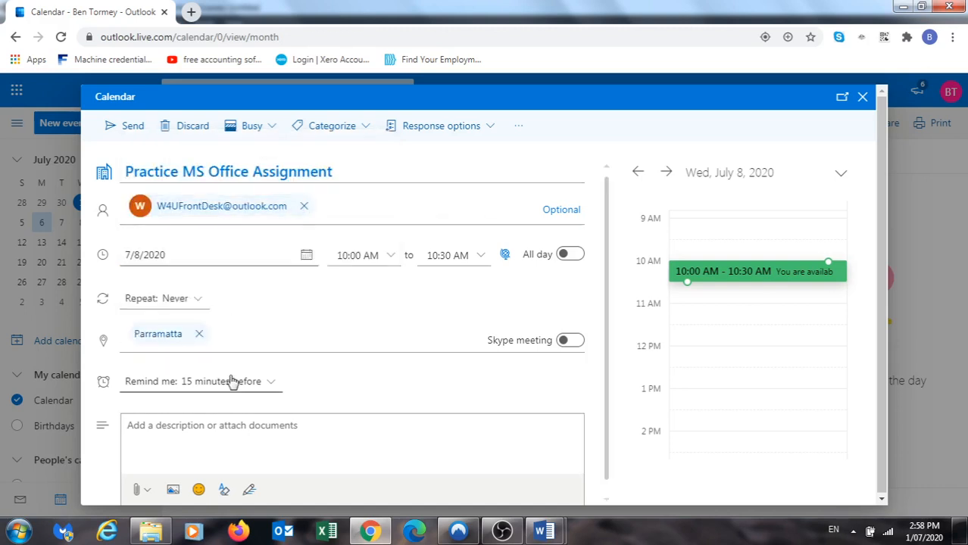
scroll(254, 380, down, 1)
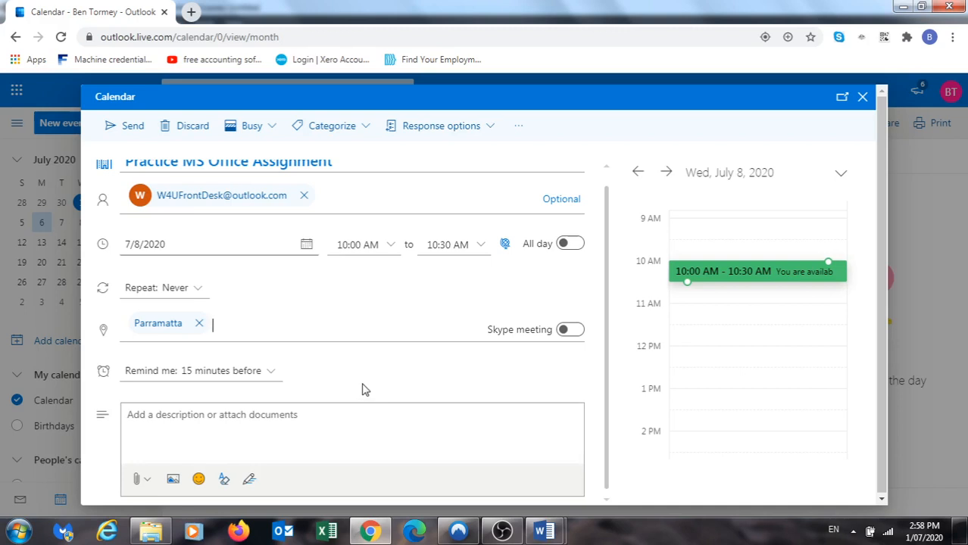
scroll(358, 384, up, 1)
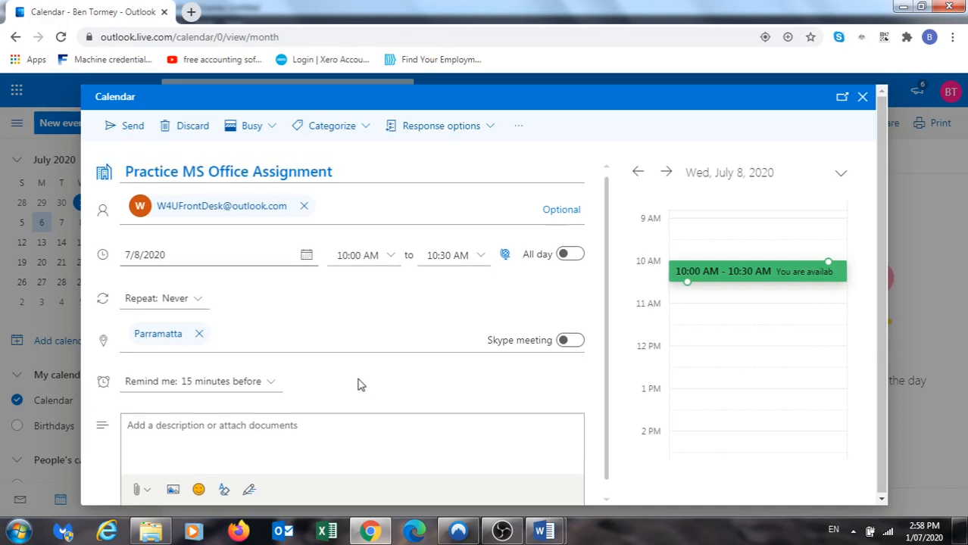
Send the Practice MS Office Assignment invitation and switch from the calendar to Mail
click(133, 127)
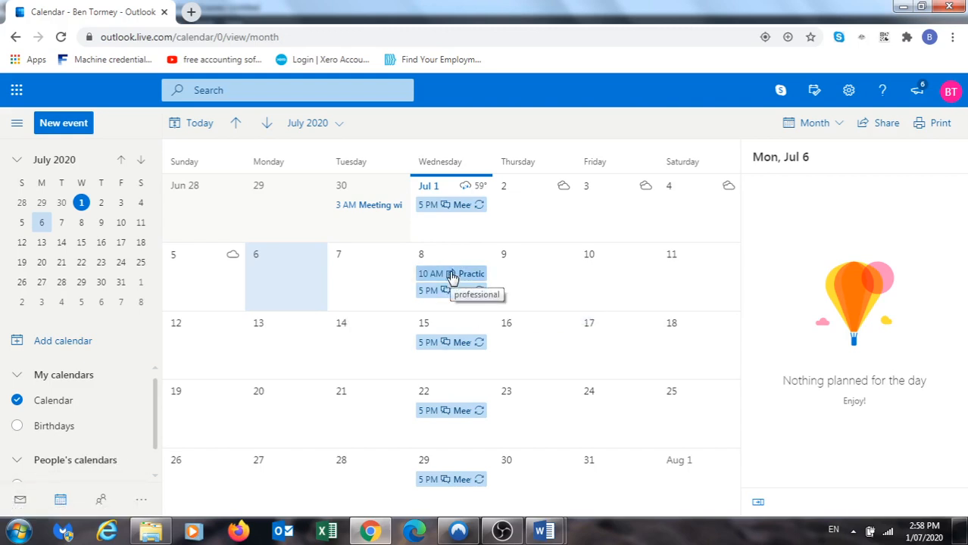
click(19, 501)
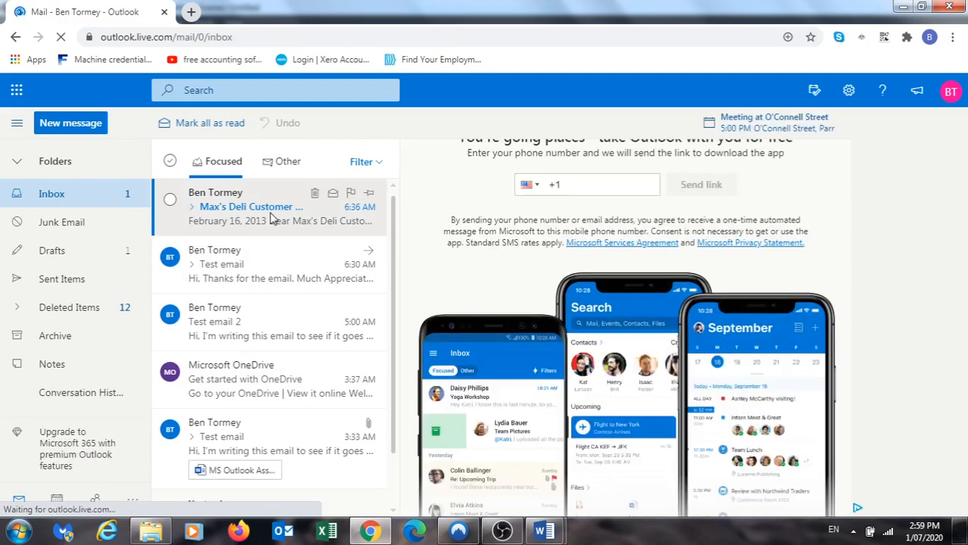
Open the sent Practice MS Office Assignment invitation in Sent Items, then return to the Inbox
click(73, 279)
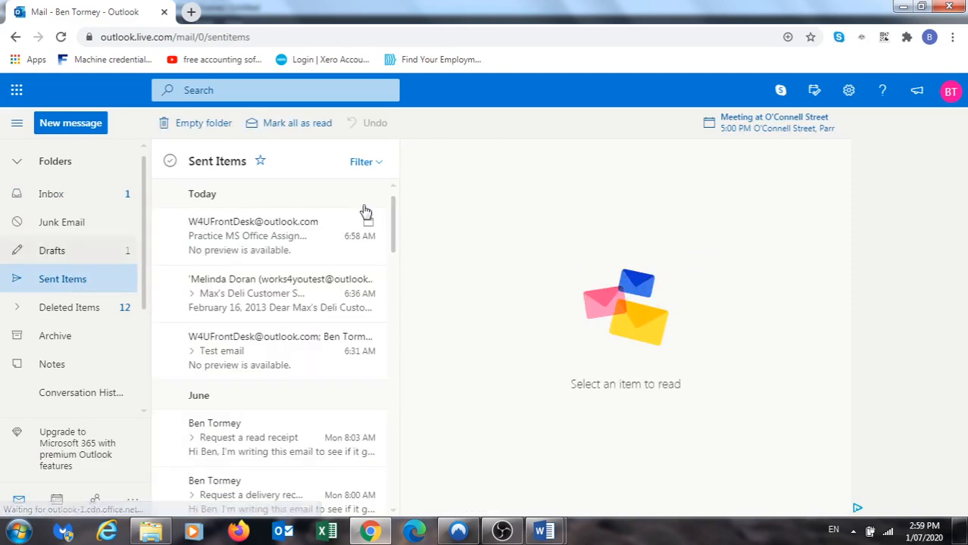
click(292, 246)
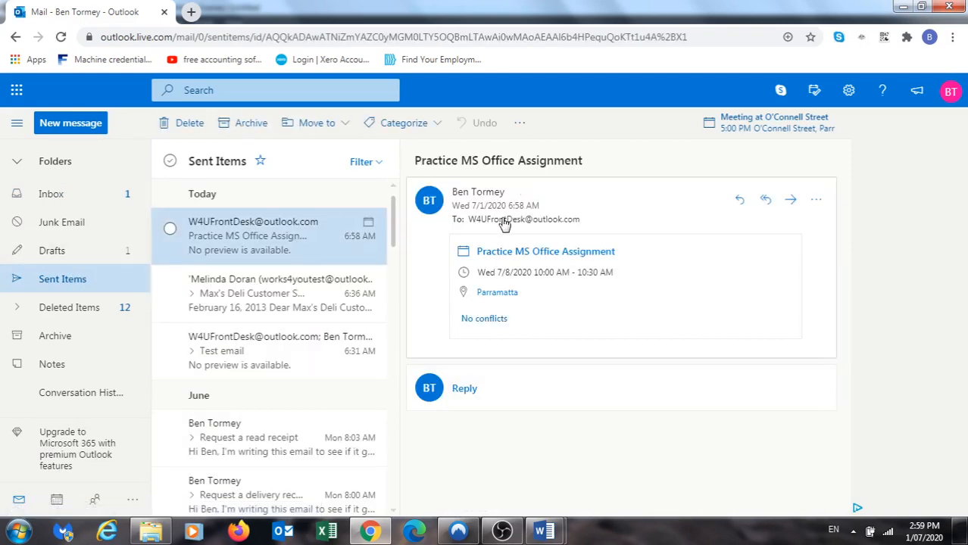
mouse_move(576, 225)
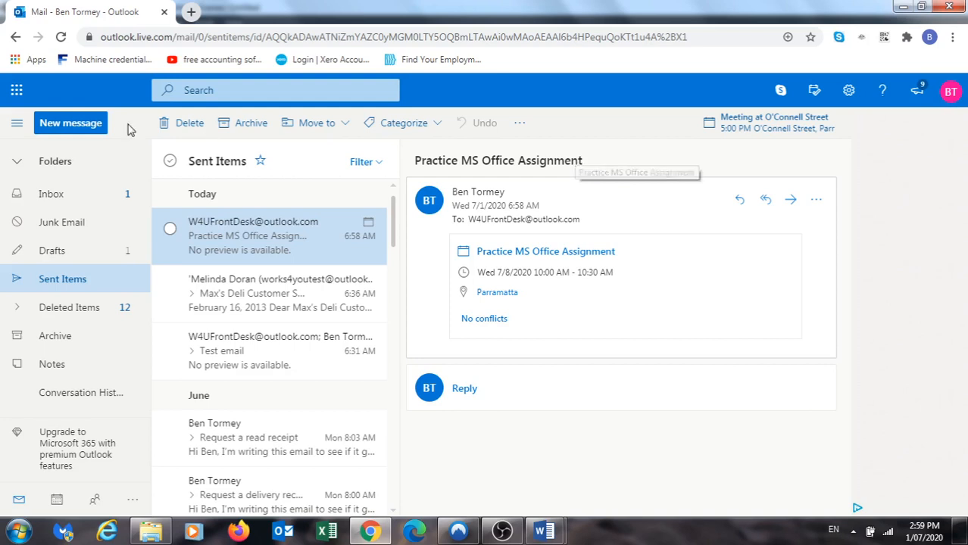
click(47, 197)
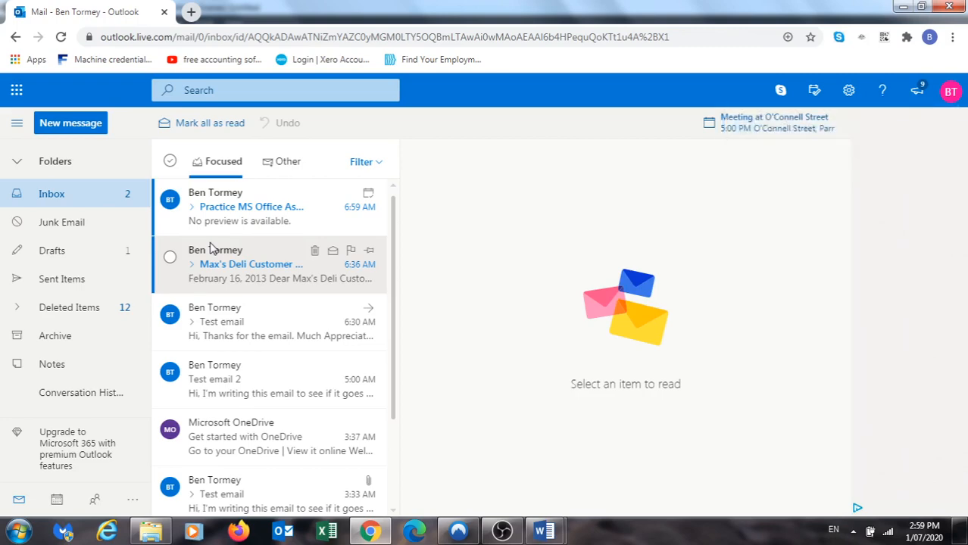
Pop out the acceptance reply, review the July 8 meeting in Calendar, then open the reply in Mail
double_click(216, 218)
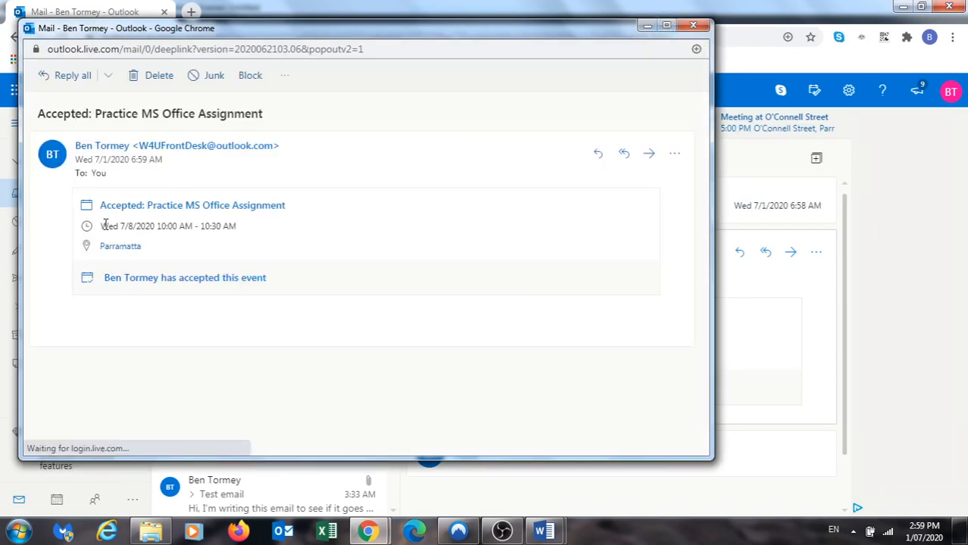
click(693, 25)
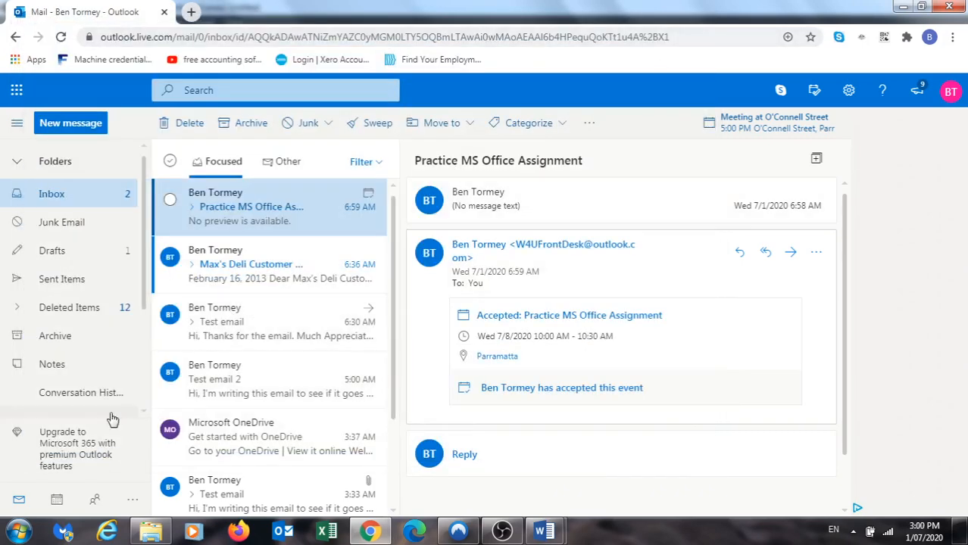
click(57, 500)
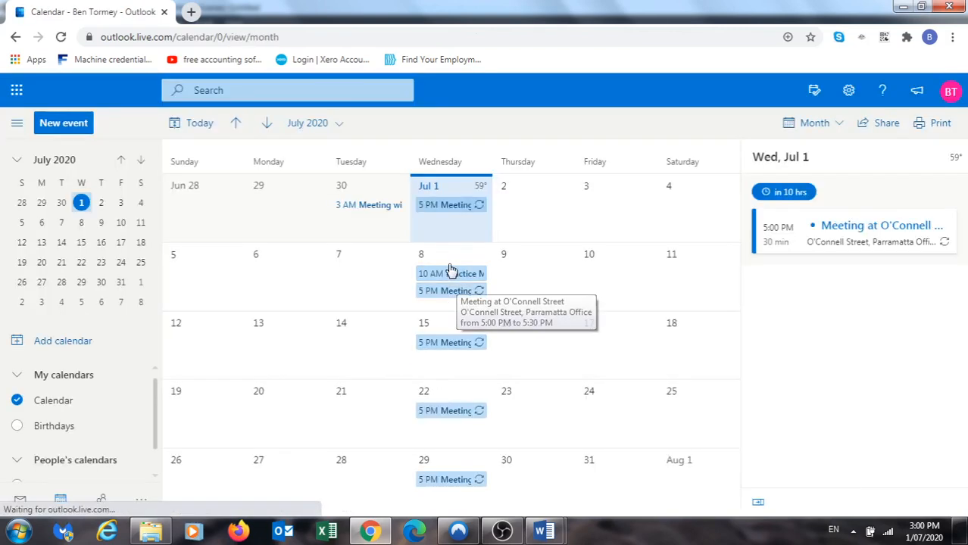
click(449, 293)
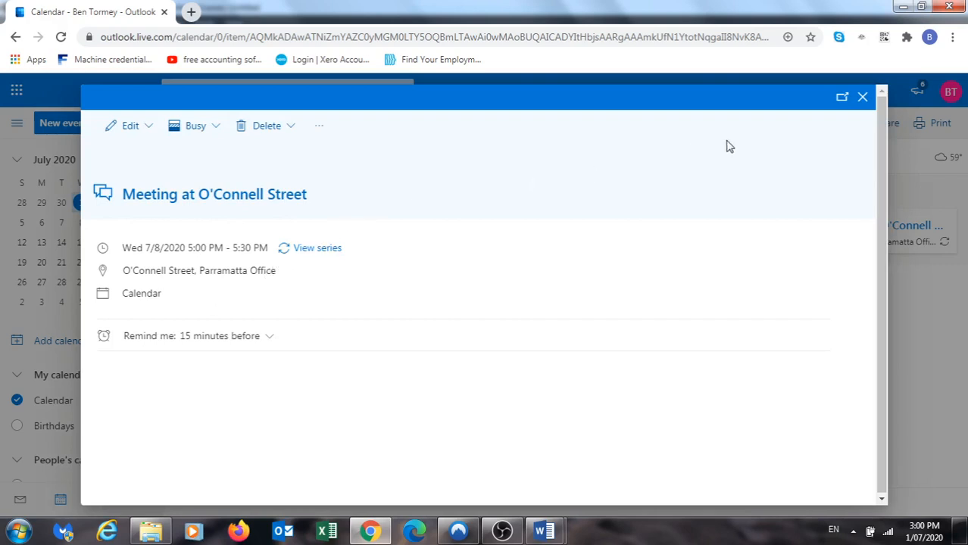
click(862, 97)
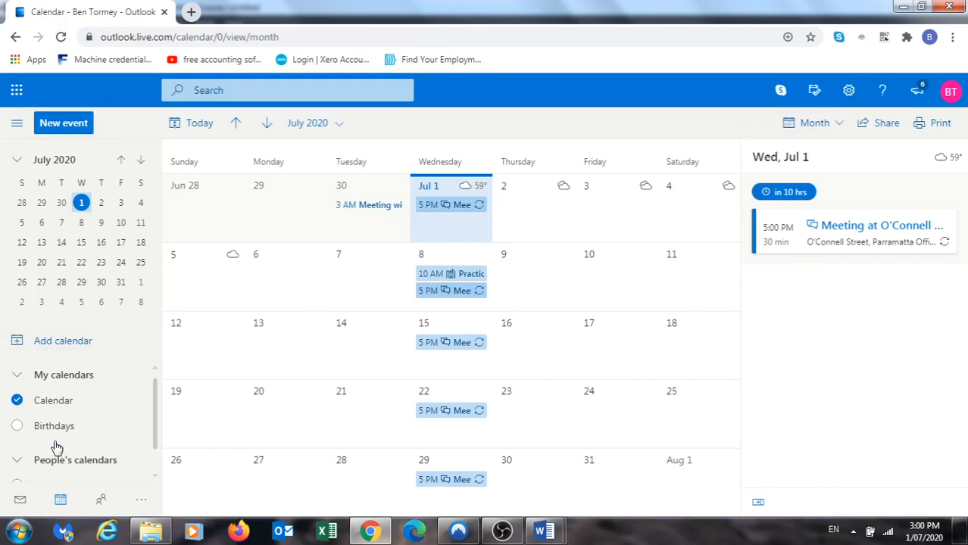
click(22, 503)
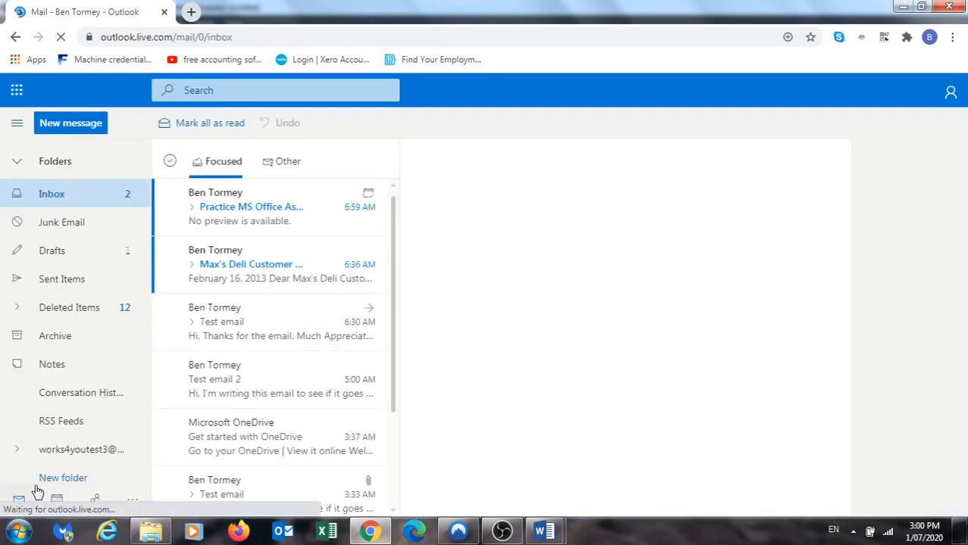
click(276, 217)
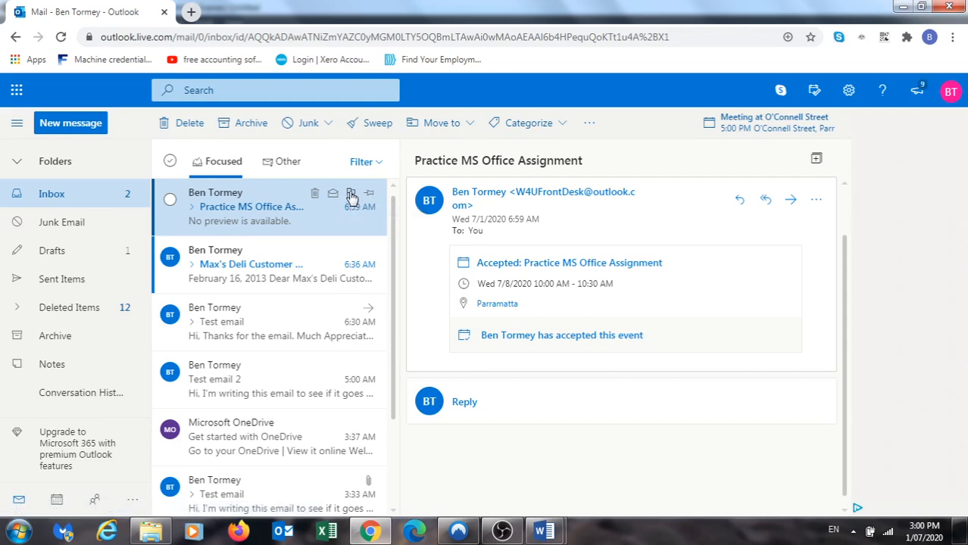
Flag the acceptance reply for follow-up Tomorrow (7/2/2020) and show the other apps list
right_click(351, 196)
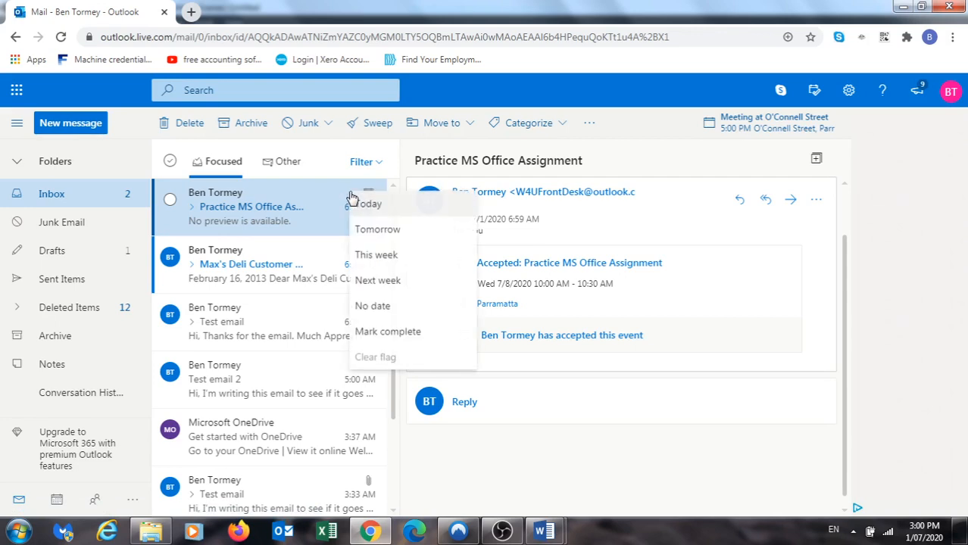
click(378, 230)
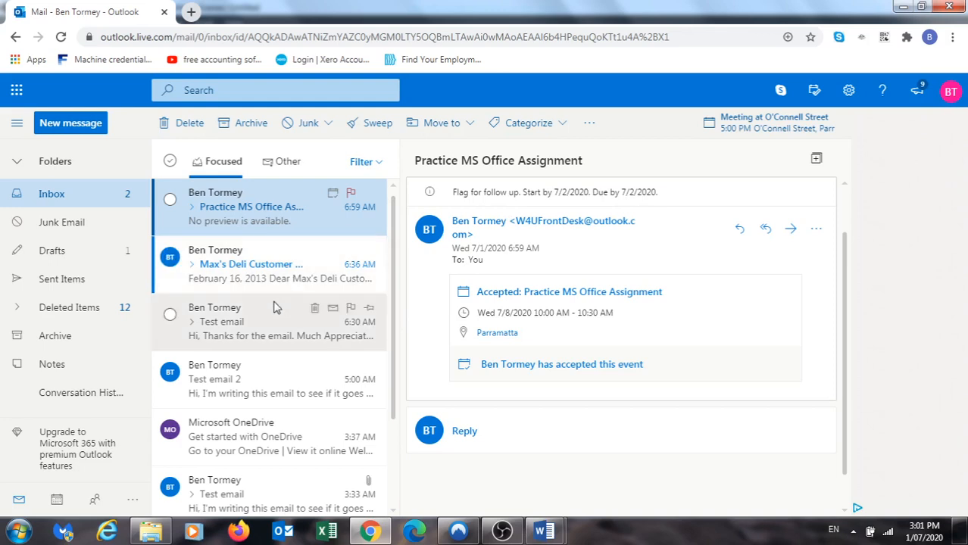
click(132, 500)
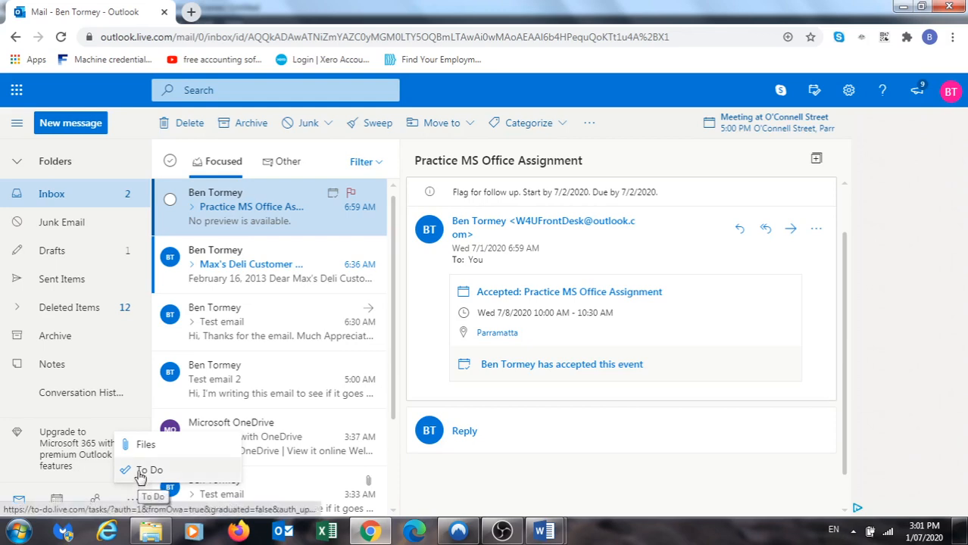
In Microsoft To Do, add the task 'Research Website works4you'
click(148, 470)
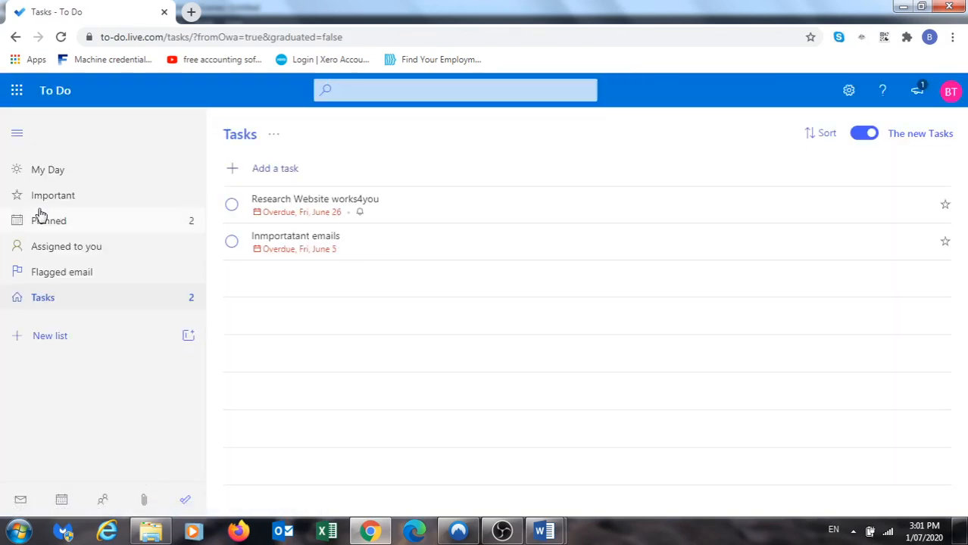
click(235, 173)
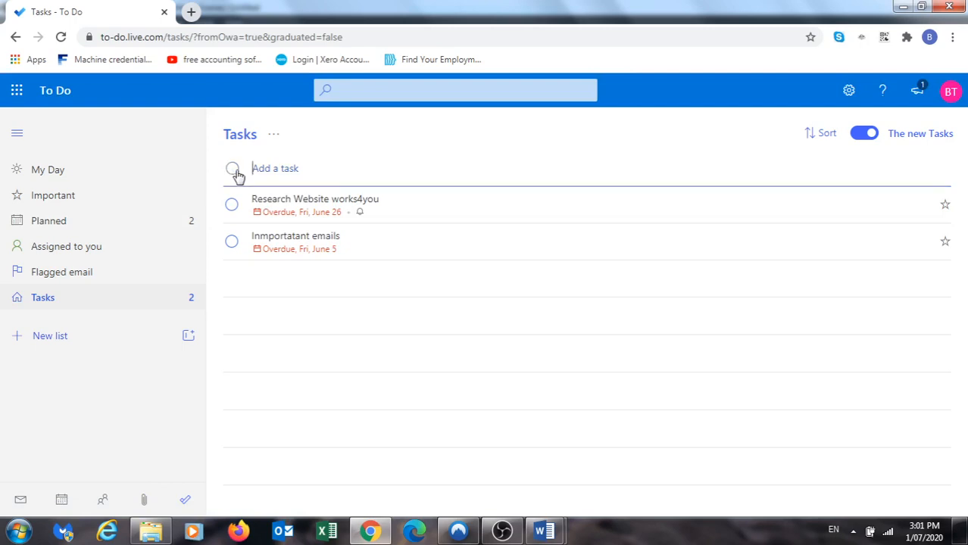
text(Resear)
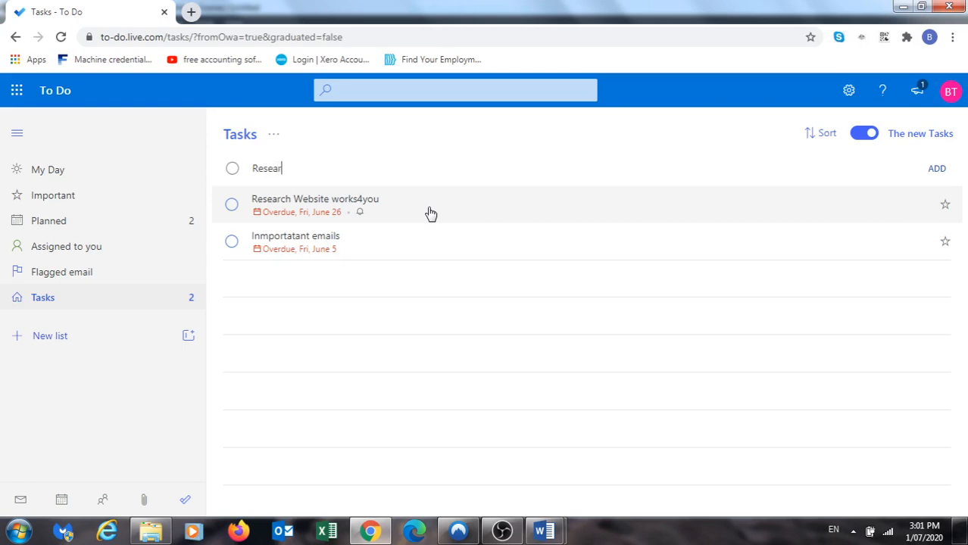
text(ch Website works4you)
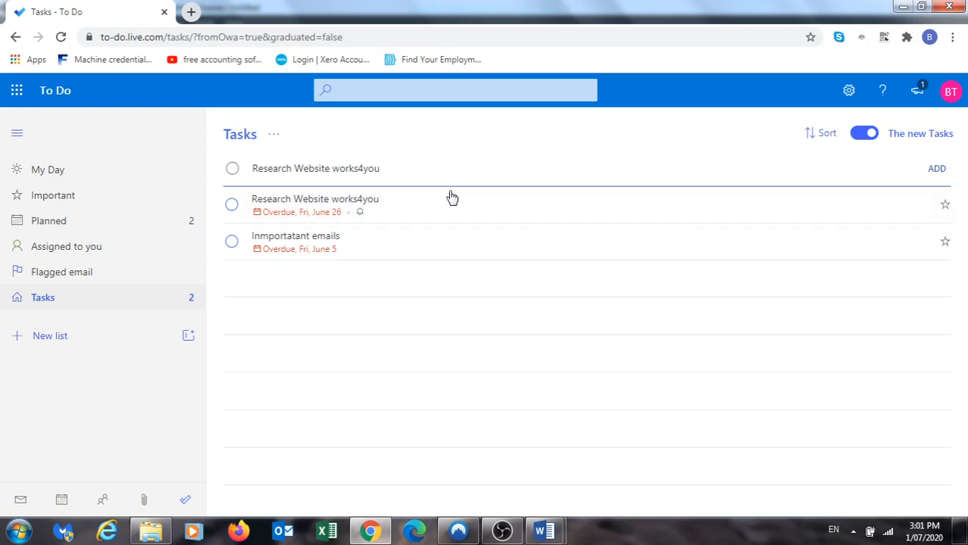
click(937, 169)
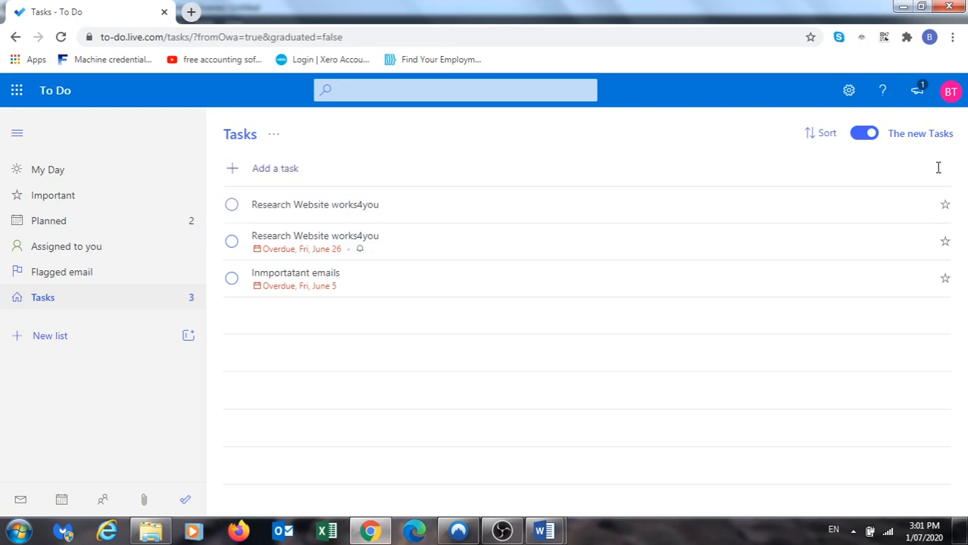
Set the task's due date to next week (Monday, July 6) and return to Outlook mail
click(322, 211)
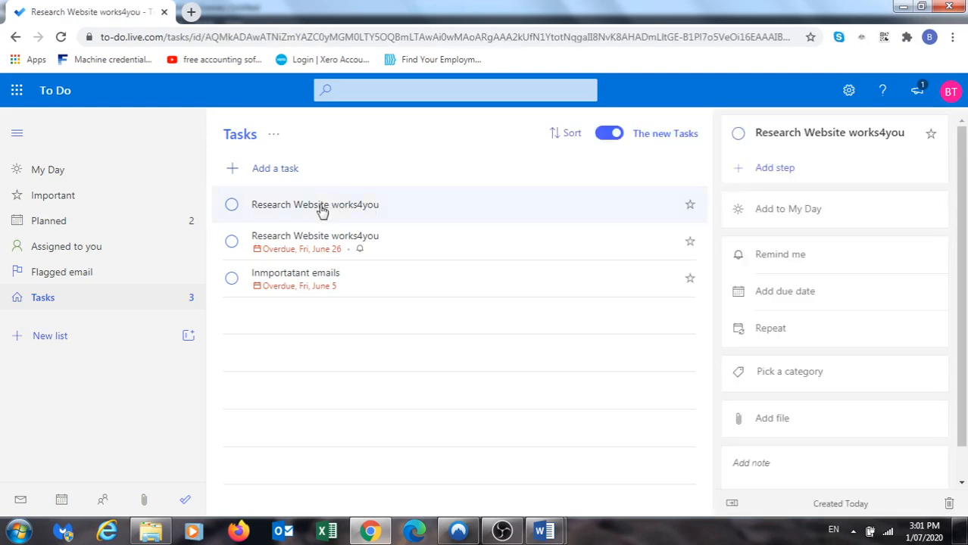
click(789, 296)
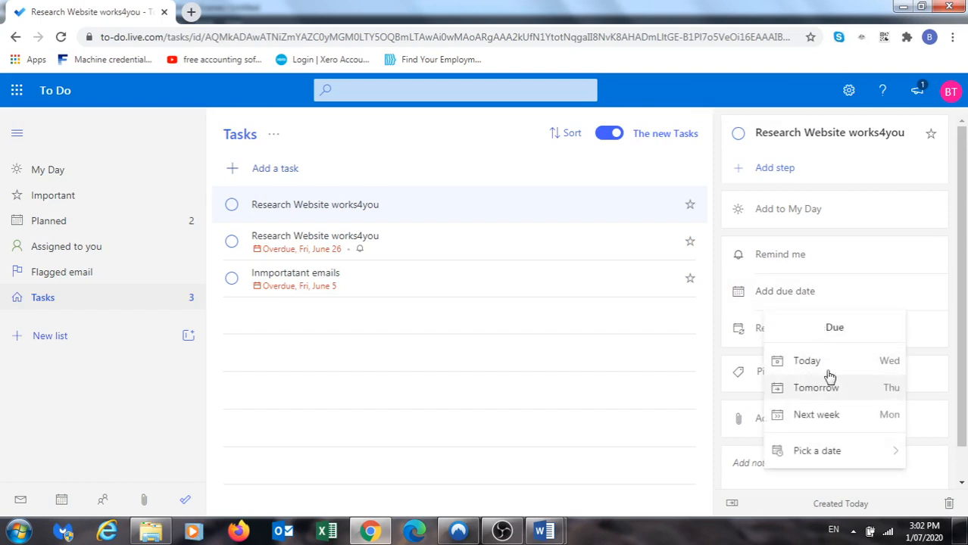
click(828, 416)
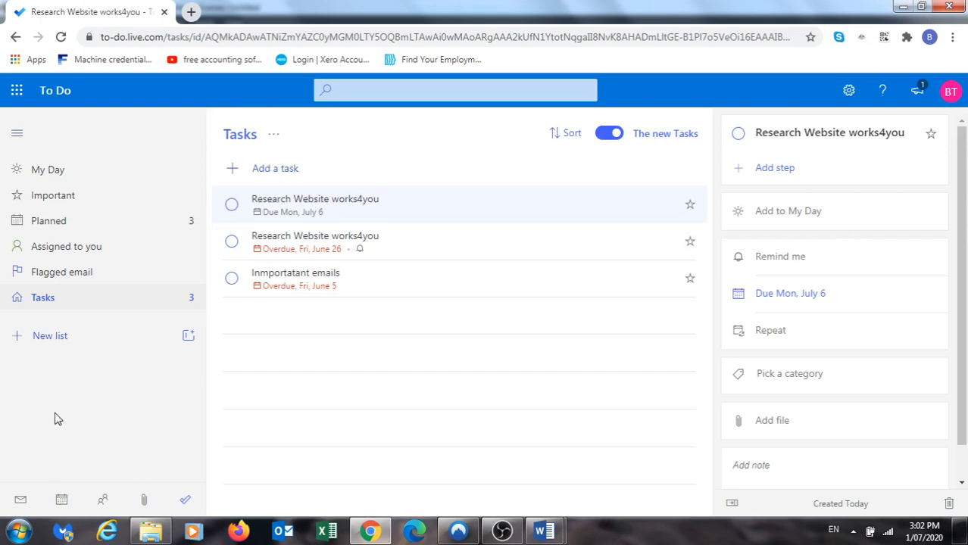
click(21, 501)
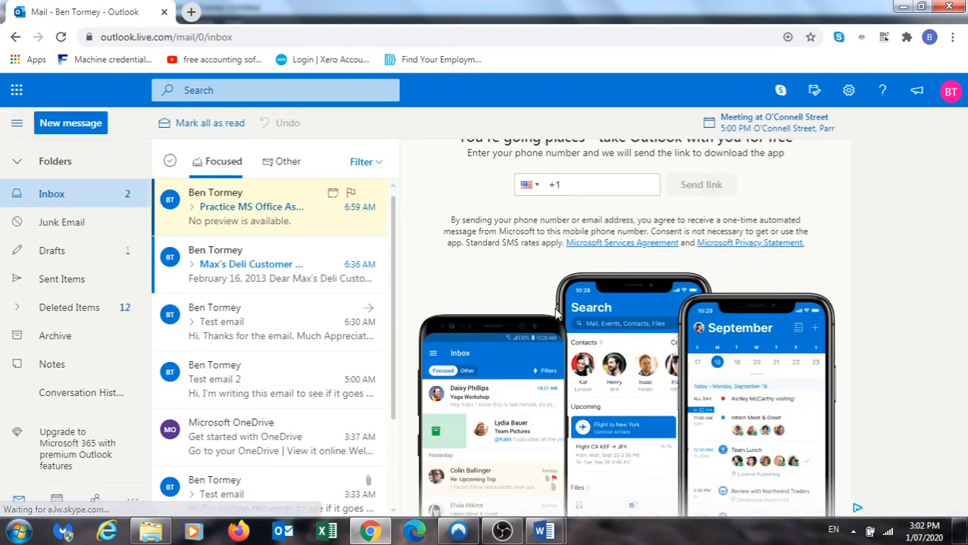
Search the Outlook settings for 'Auto' and open the Automatic replies page
click(849, 91)
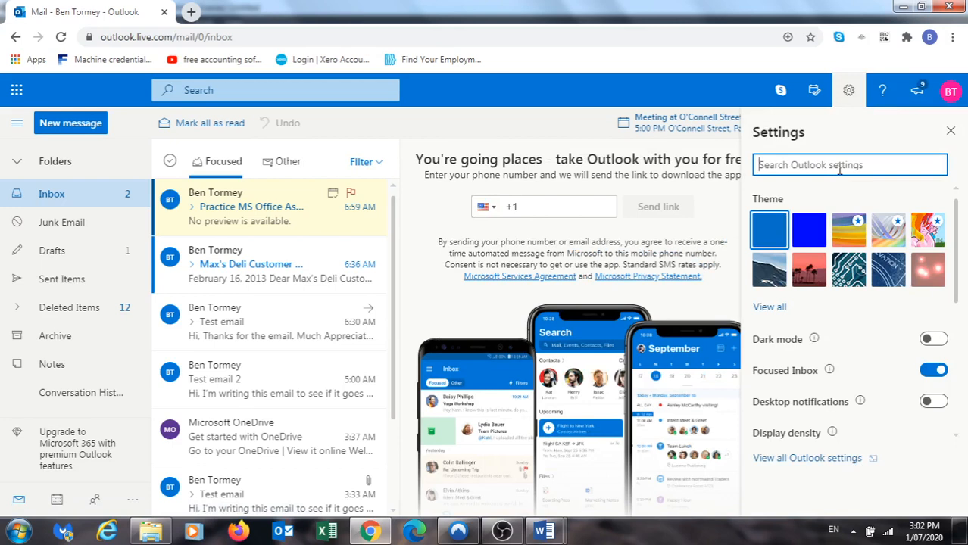
text(Auto)
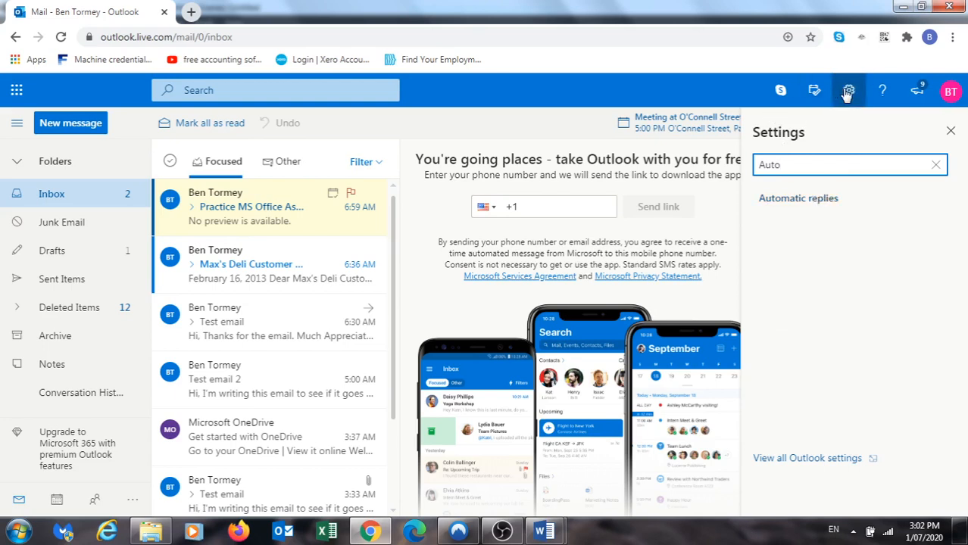
click(794, 205)
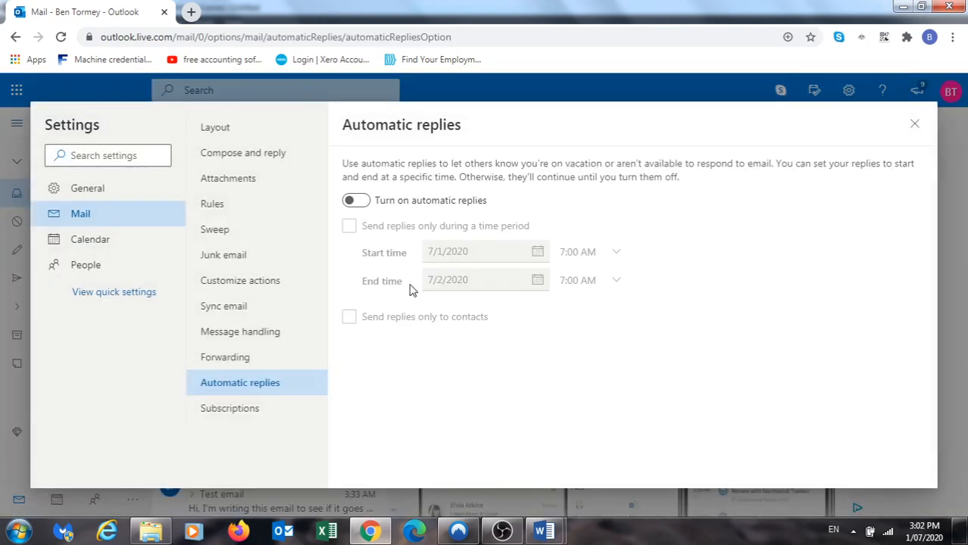
Turn on automatic replies and write an automated email saying you are on leave from 7/1/2020 to 7/3/2020
click(356, 202)
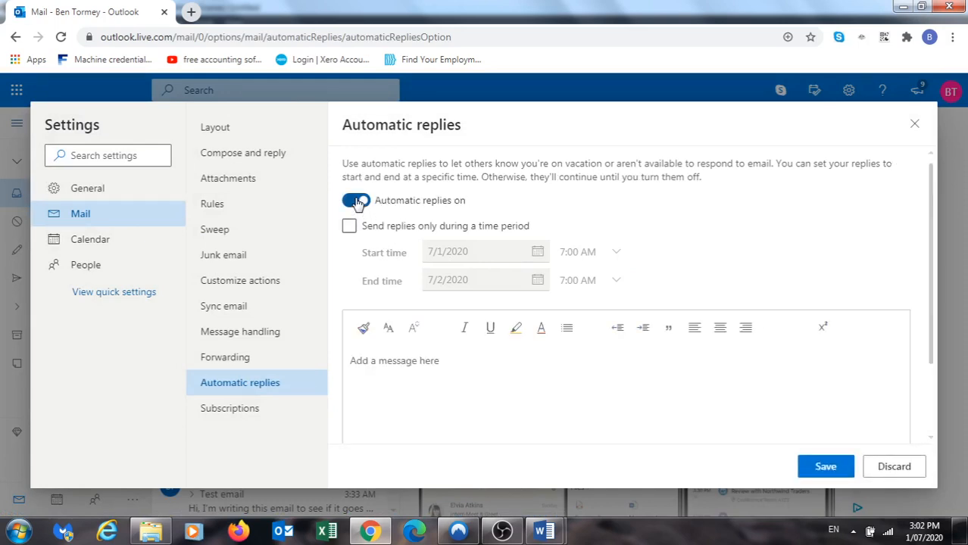
click(422, 365)
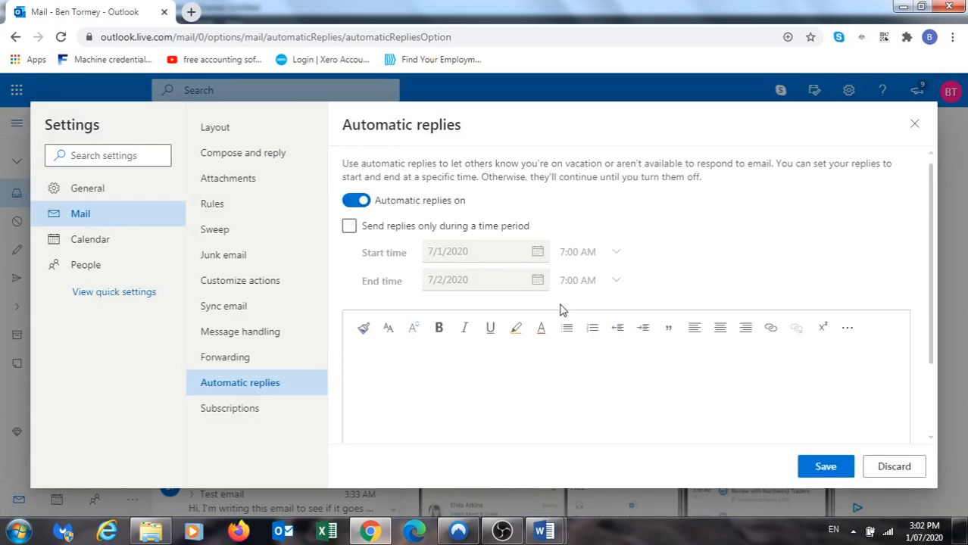
scroll(672, 277, down, 2)
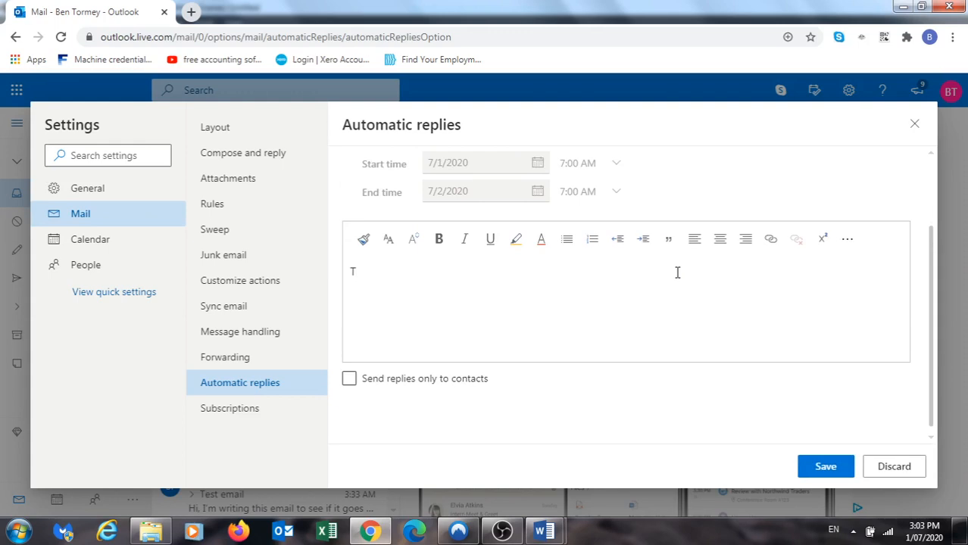
text(This is an automated e)
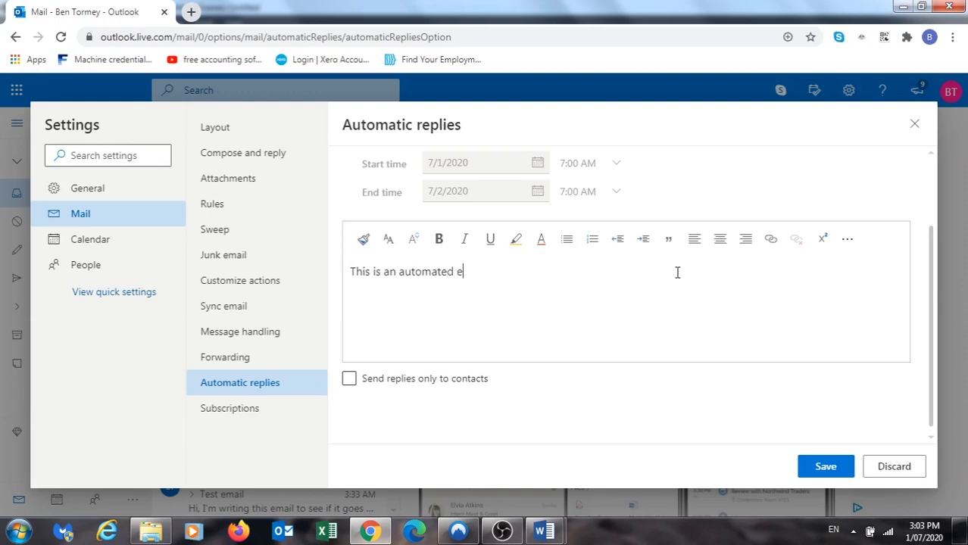
text(ma)
text(il, I am currently no)
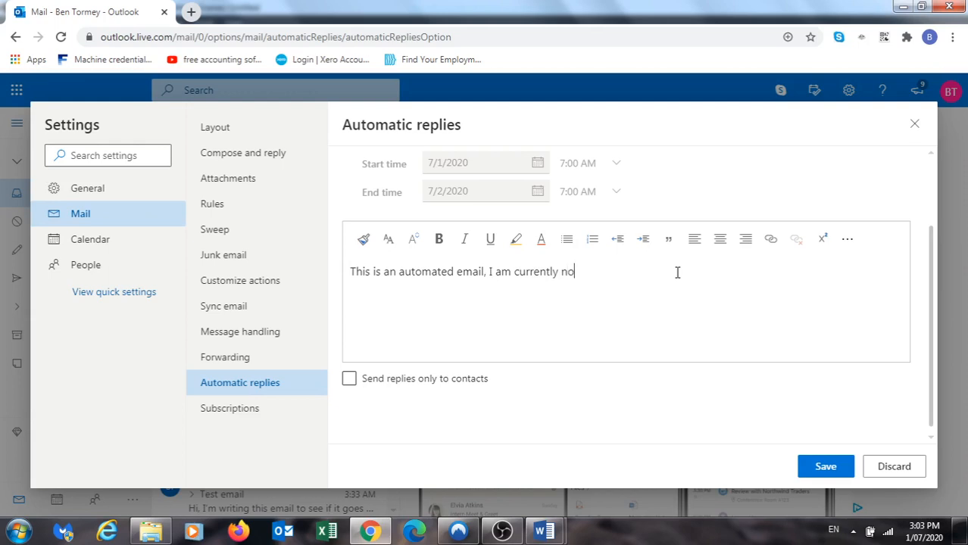
text(t at my desk/and or )
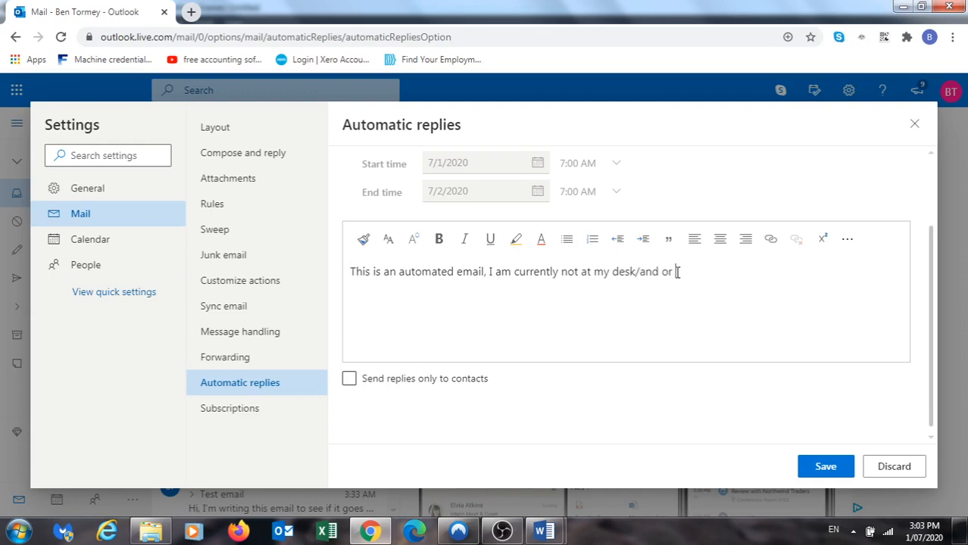
text(office as I am o)
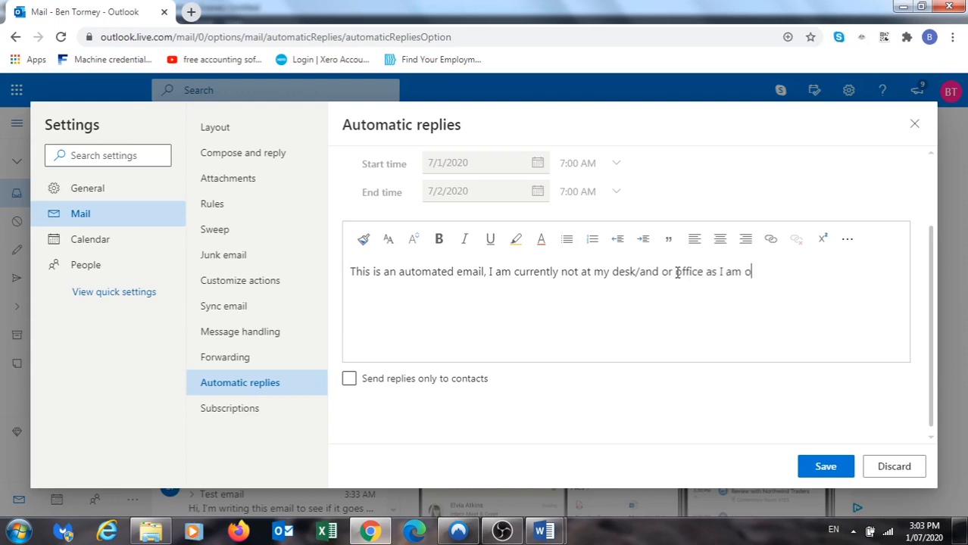
text(n leave from 7/1/)
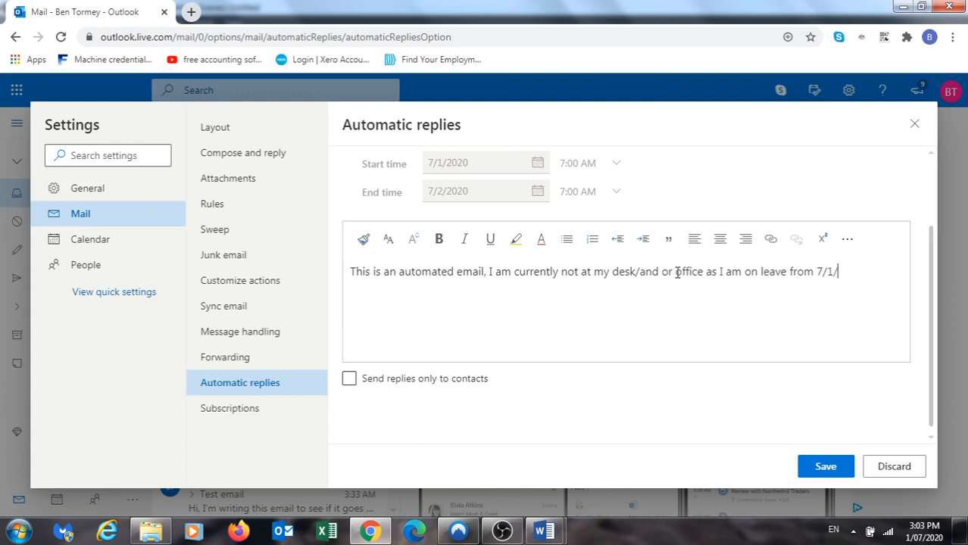
text(2020 to 7)
click(927, 533)
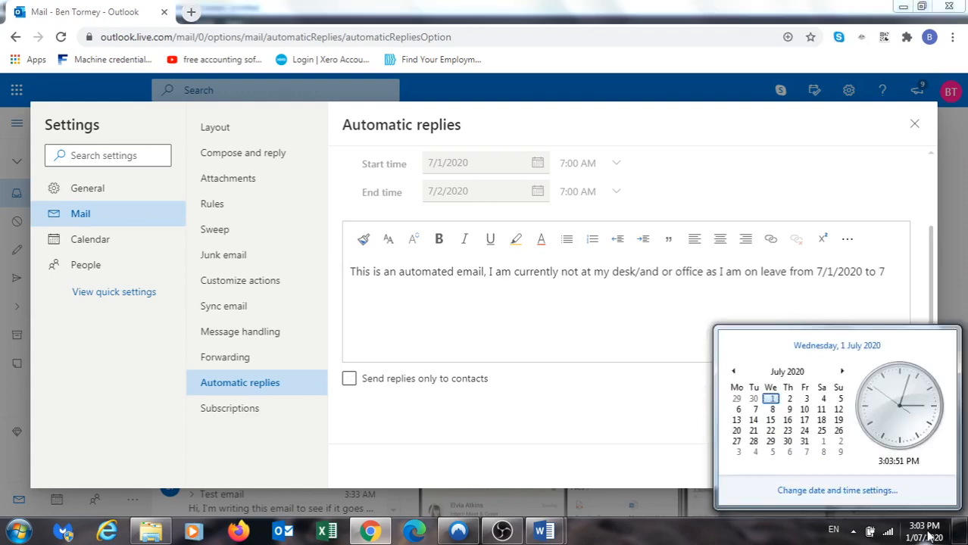
click(881, 295)
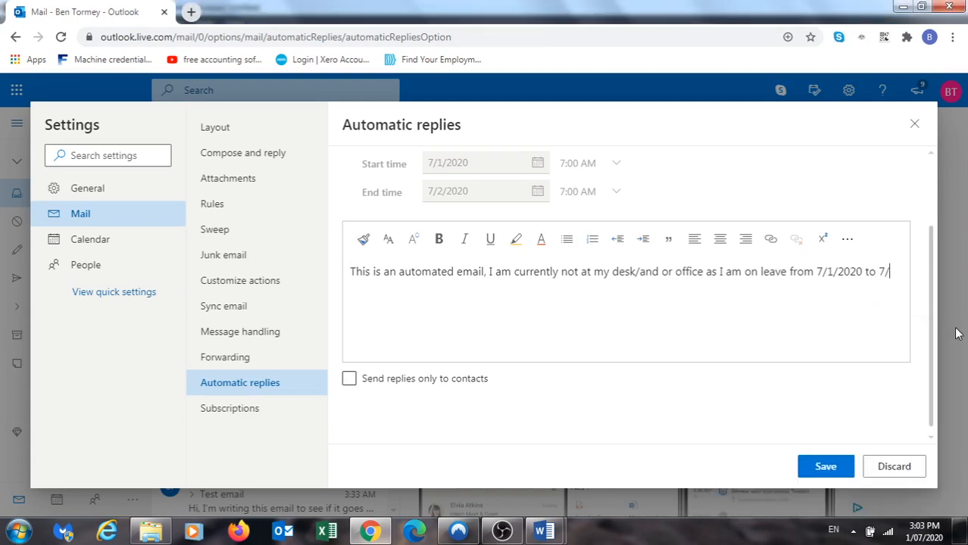
text(/3/2020.)
click(503, 533)
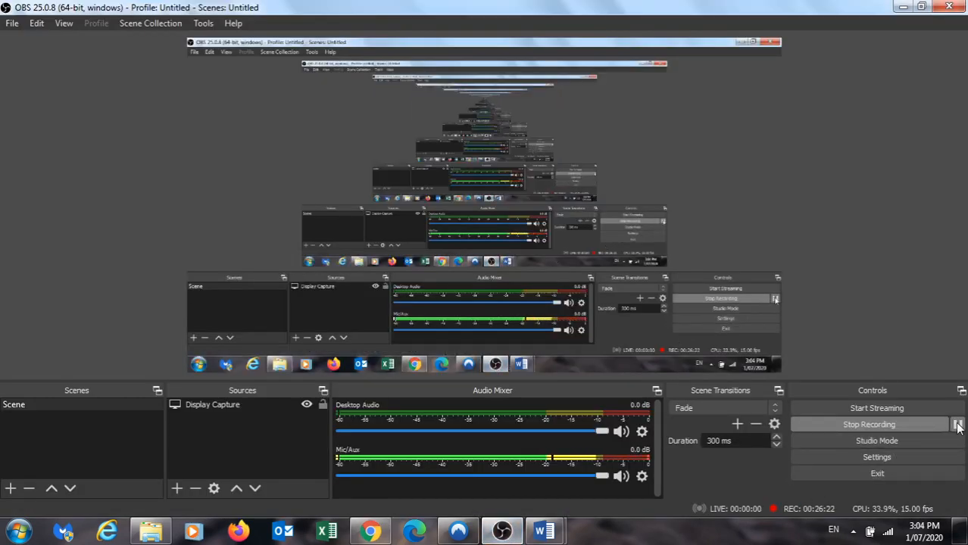
click(958, 426)
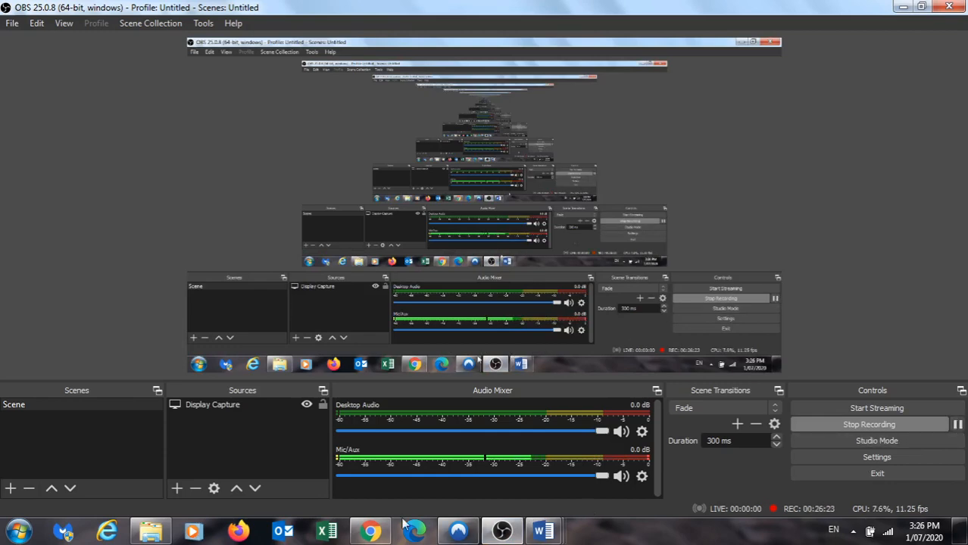
click(373, 528)
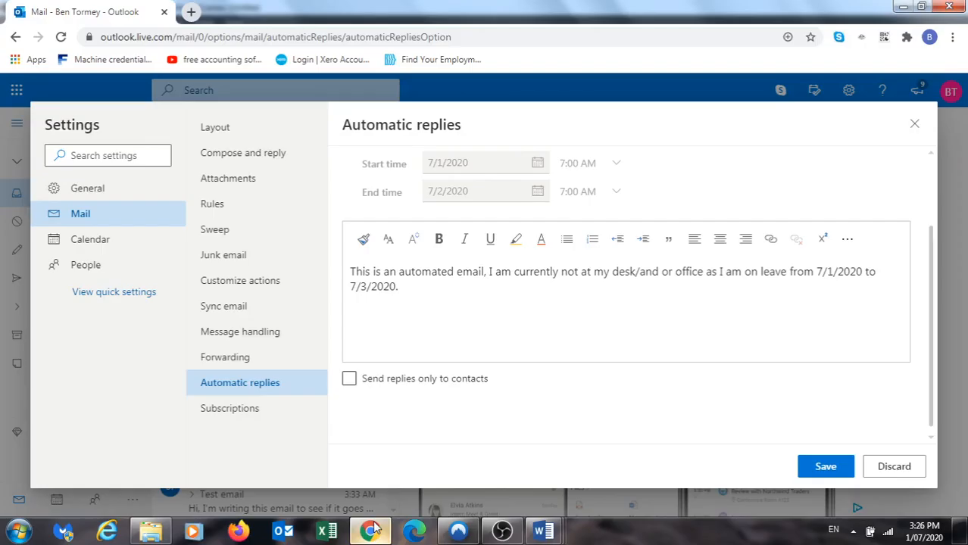
click(371, 533)
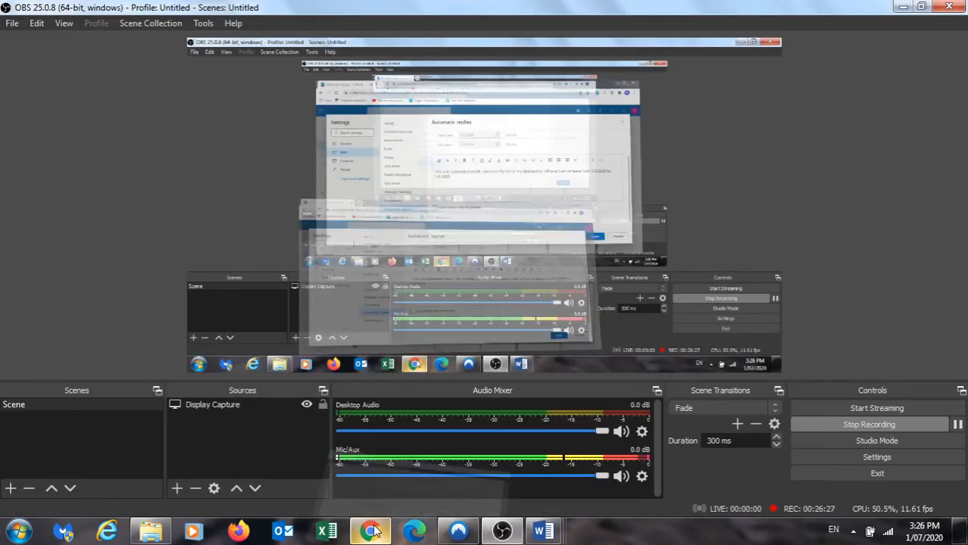
click(372, 532)
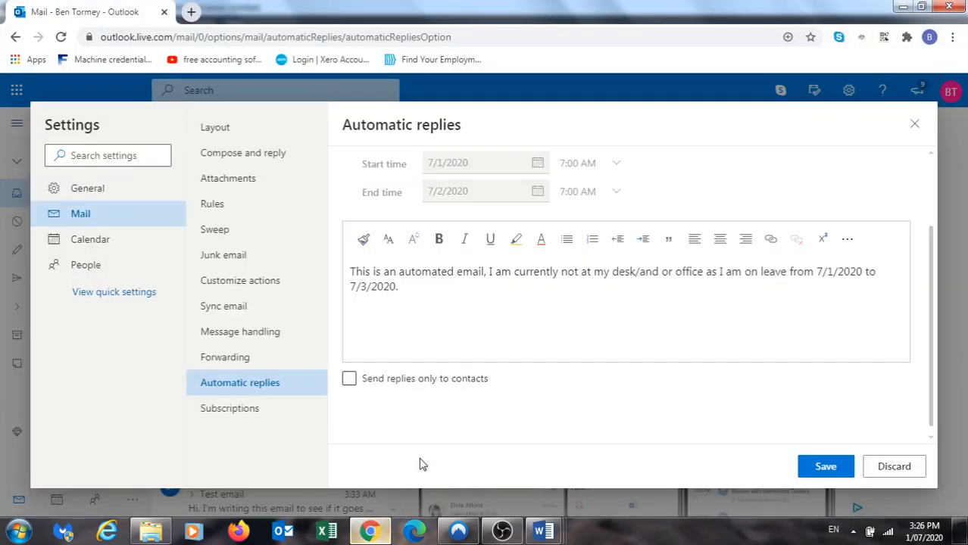
Paste the prepared sentence, then add a colleague's contact name and phone number and a 'Regards,' sign-off with the sender's name
right_click(418, 289)
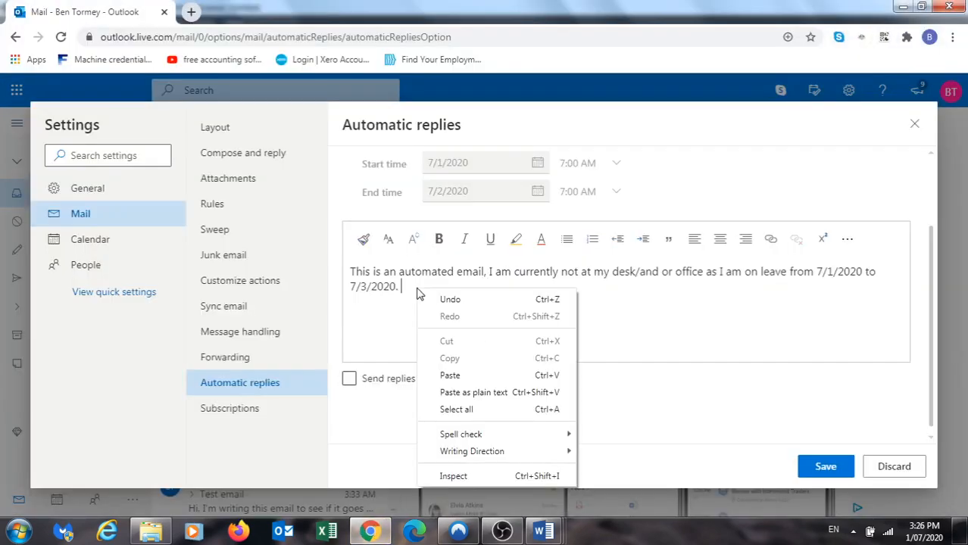
click(448, 375)
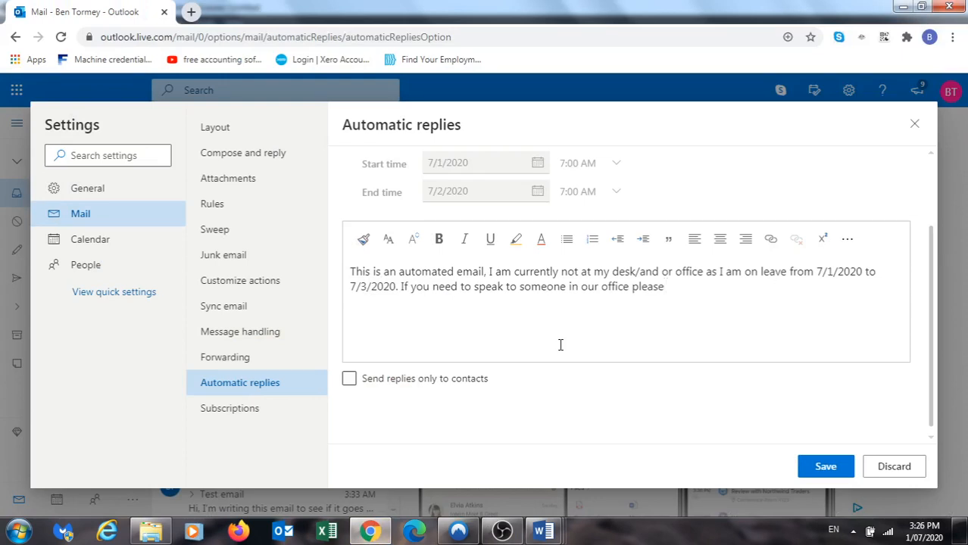
text(contact Ian on 9666)
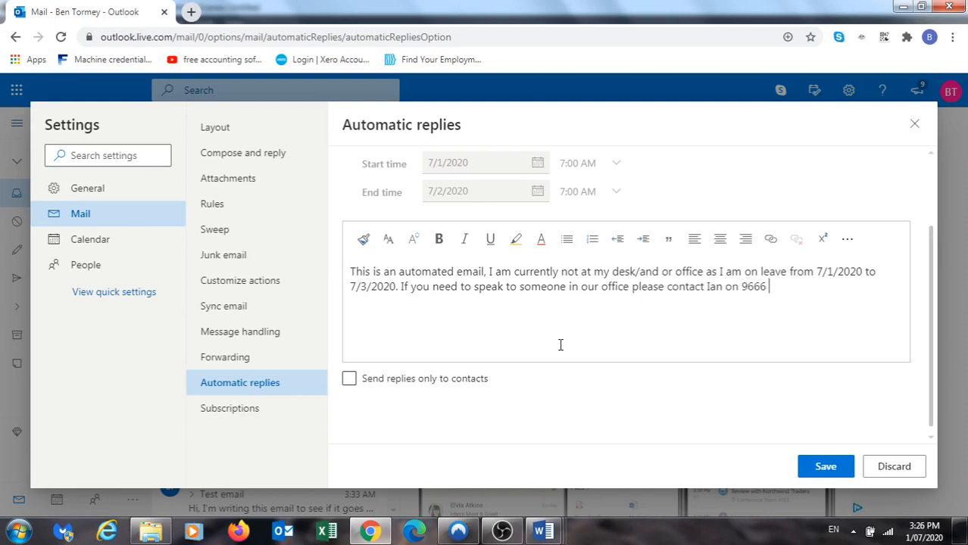
text( 5656.)
key(Return)
text(Regards,)
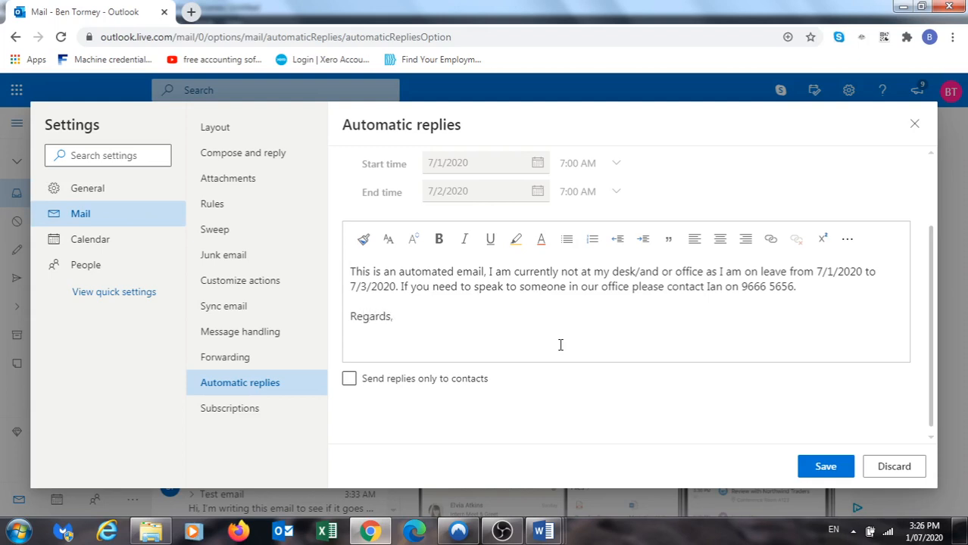
key(Return)
text(Ben)
Save the automatic reply, dismiss the notice, and close Settings to return to the inbox
scroll(919, 292, up, 2)
scroll(918, 227, down, 2)
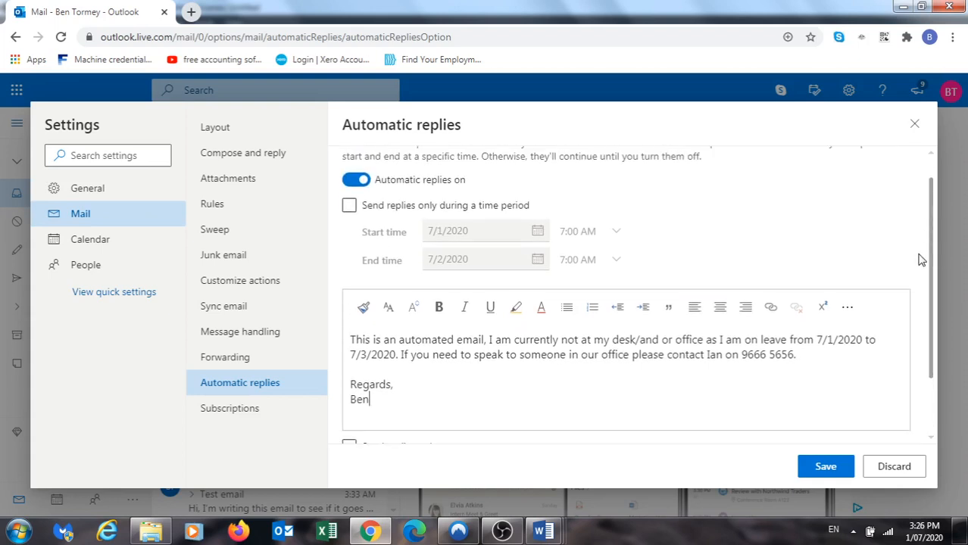
click(833, 472)
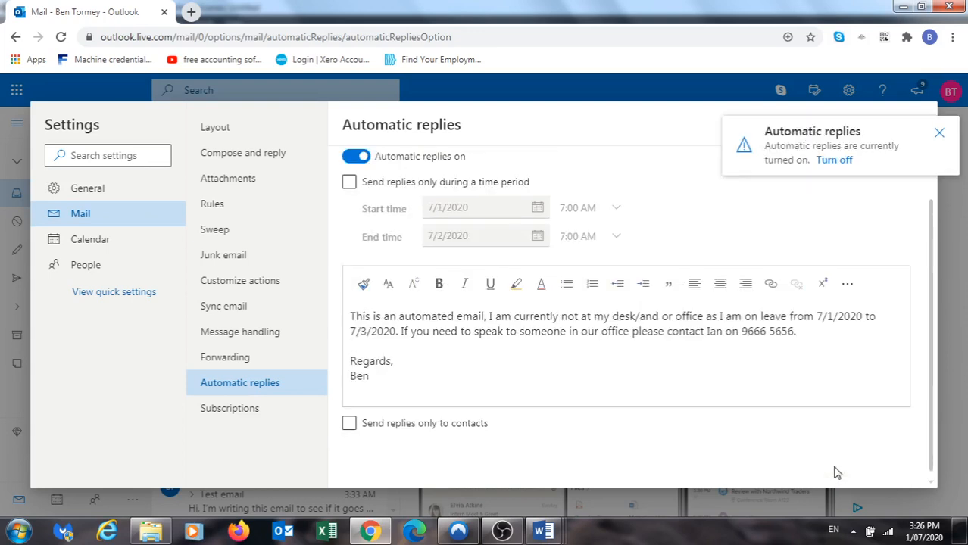
click(936, 133)
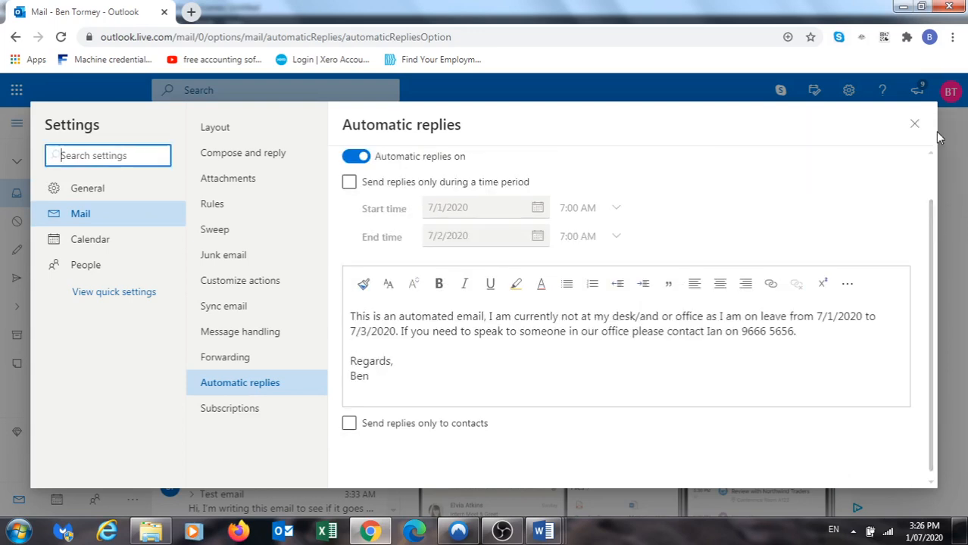
click(919, 129)
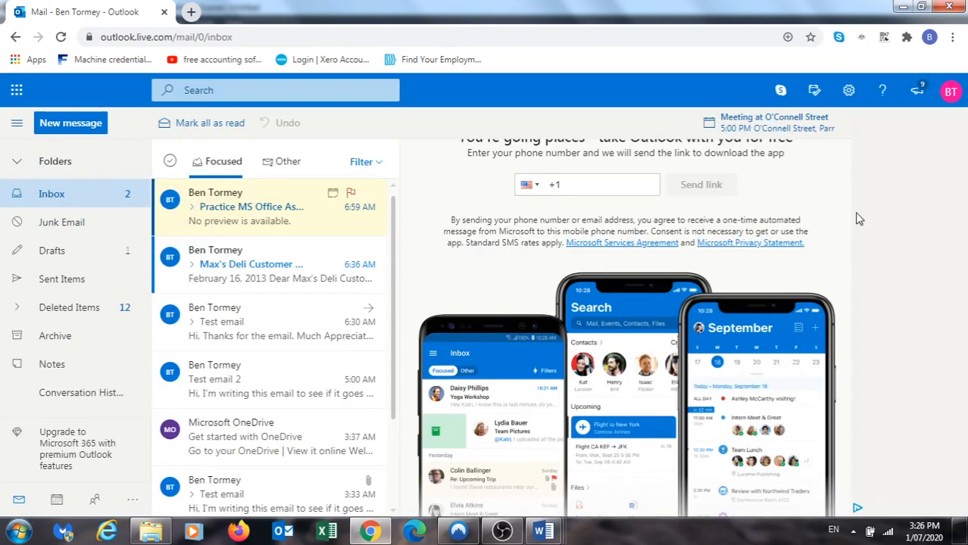
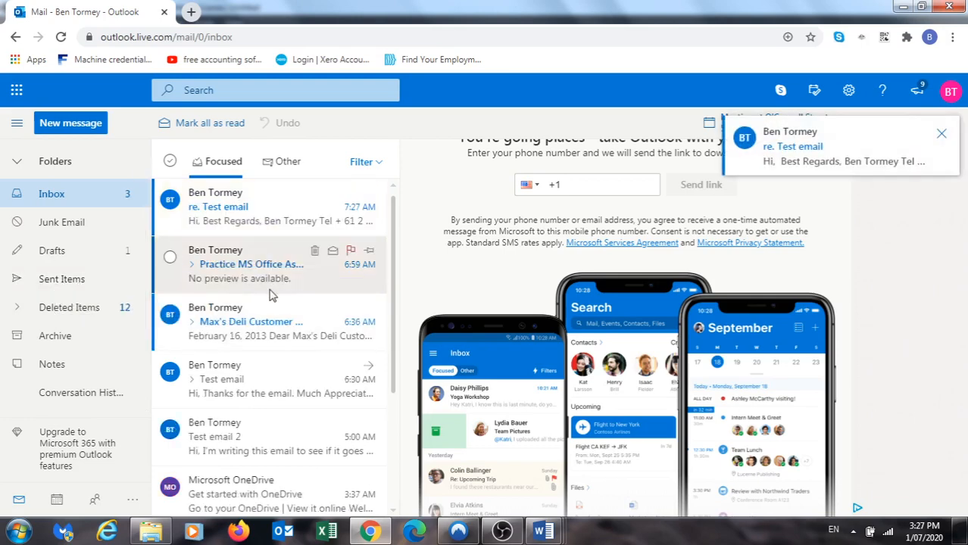
Open the re. Test email and scroll through its signature with Facebook and LinkedIn logos
click(263, 221)
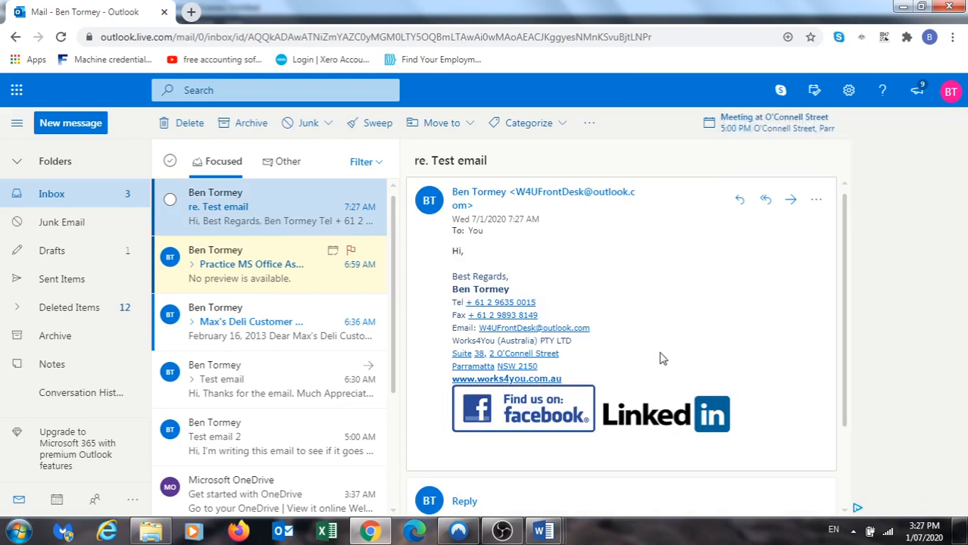
scroll(661, 359, down, 3)
scroll(662, 358, up, 2)
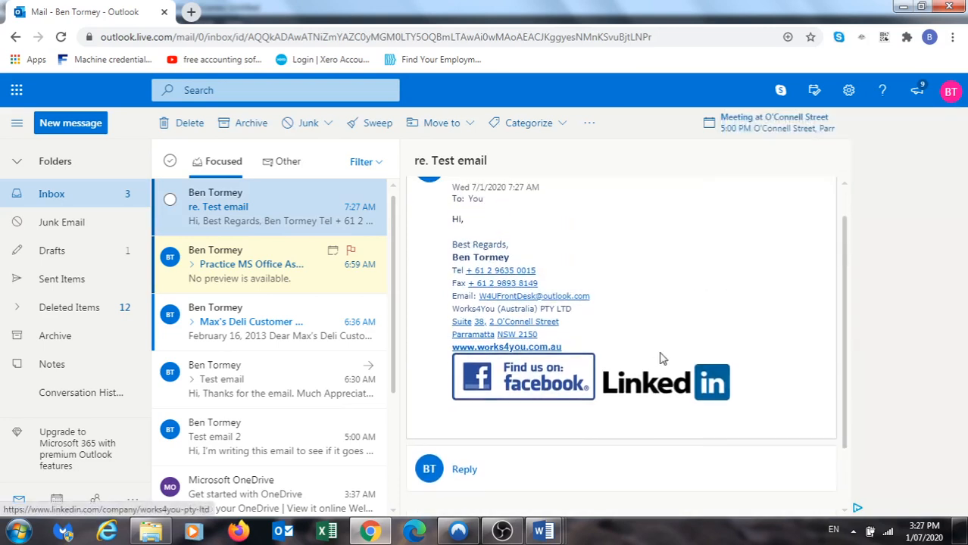
scroll(661, 358, up, 1)
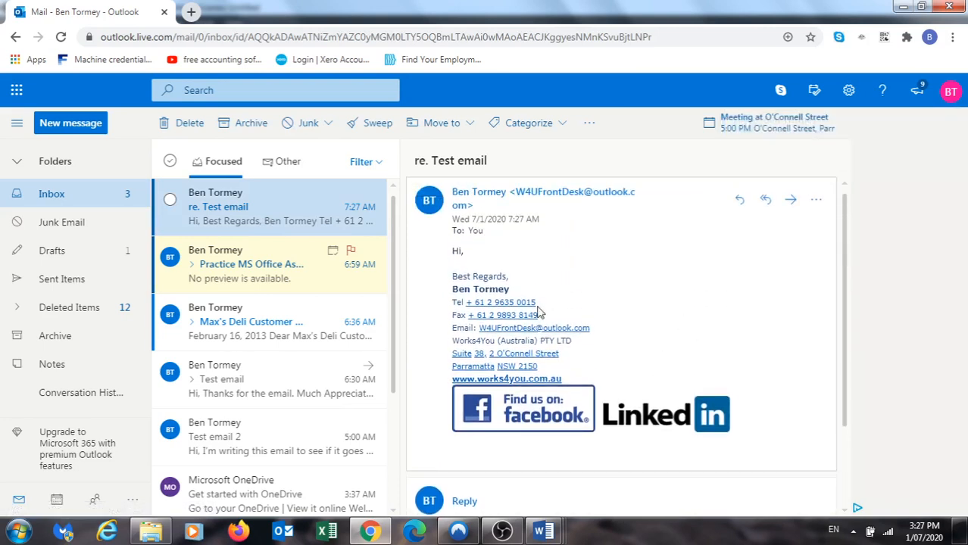
Browse the Sent Items list, then go back to the Inbox
click(64, 282)
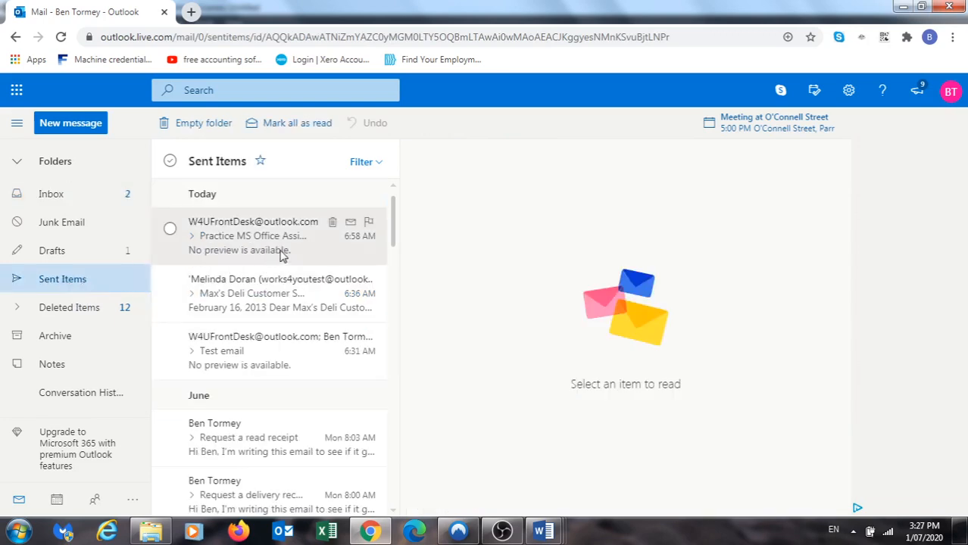
scroll(339, 368, down, 5)
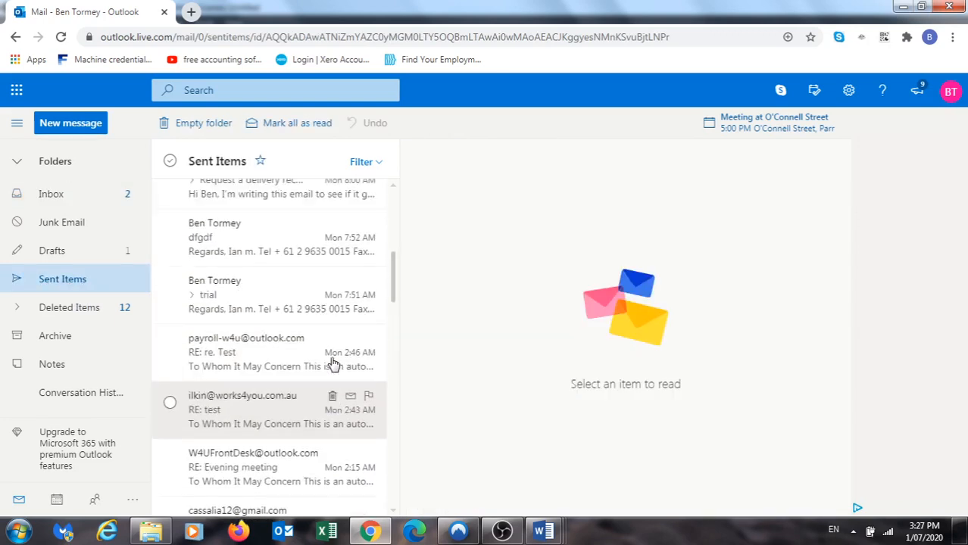
scroll(333, 362, up, 5)
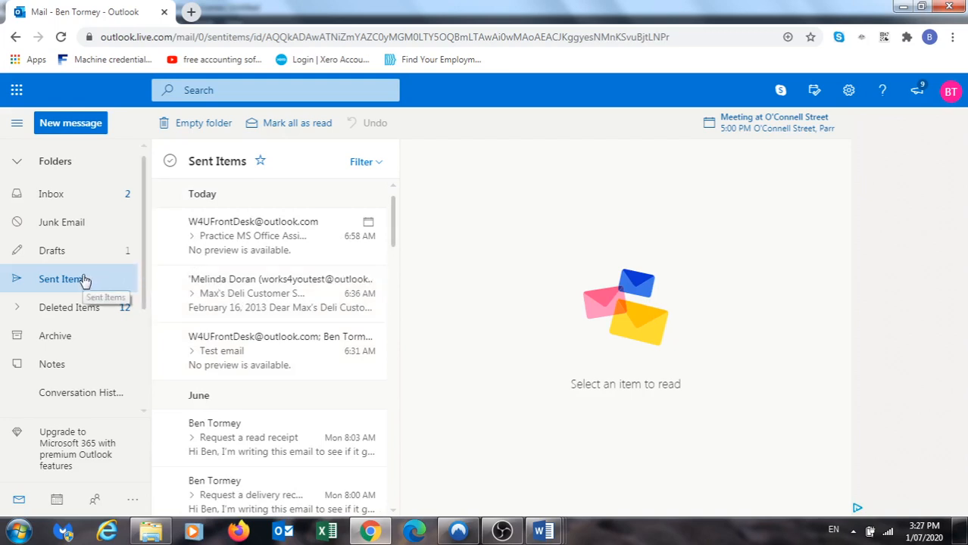
click(69, 197)
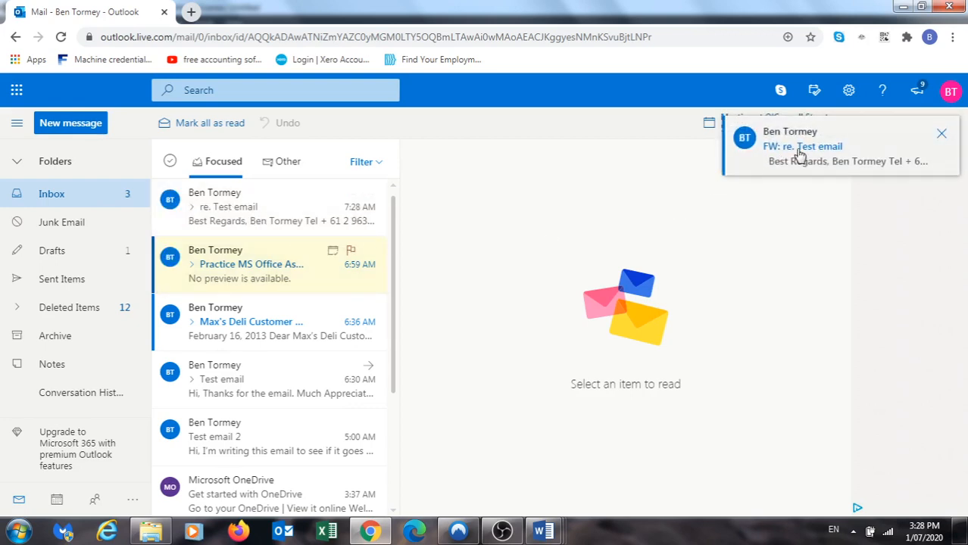
Expand the re. Test email conversation, view its 7:27 AM and 7:28 AM messages, then collapse it
click(194, 213)
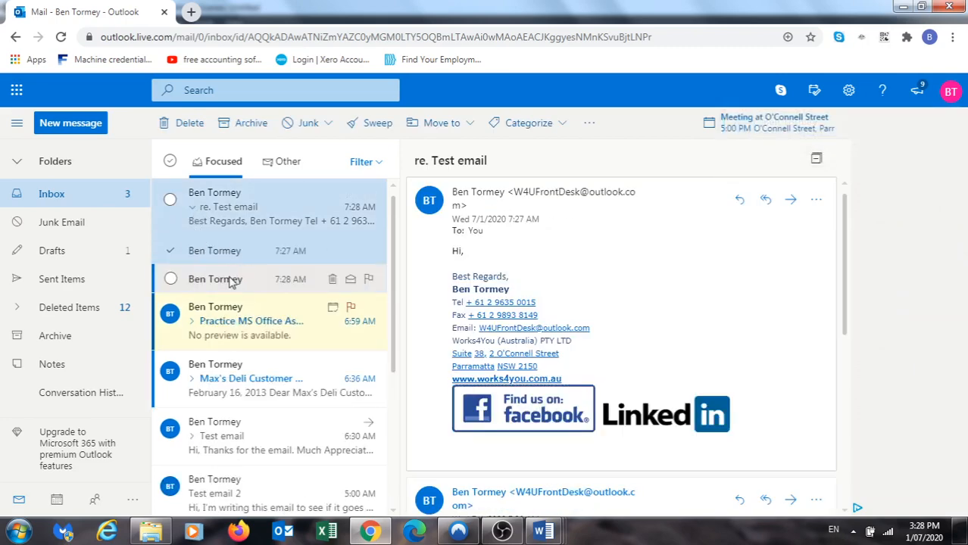
click(231, 280)
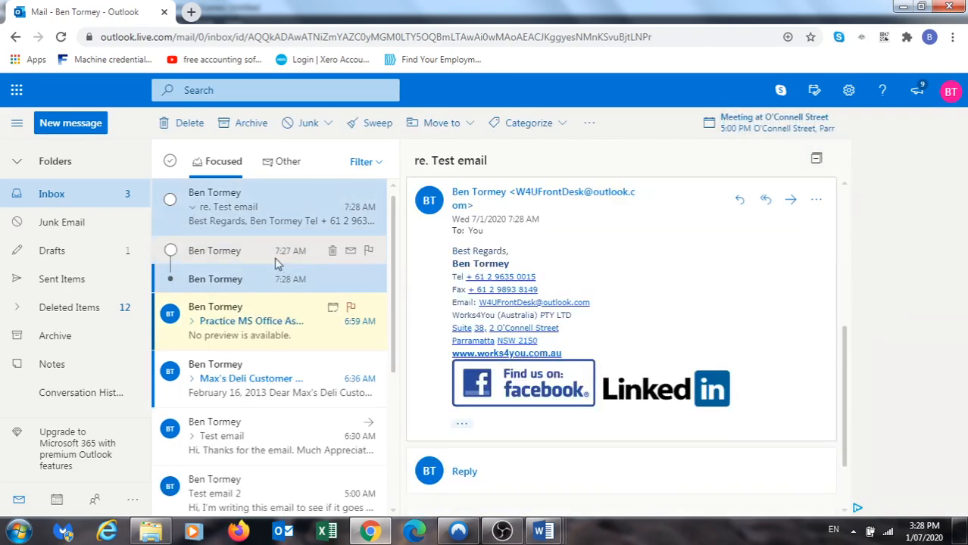
click(250, 257)
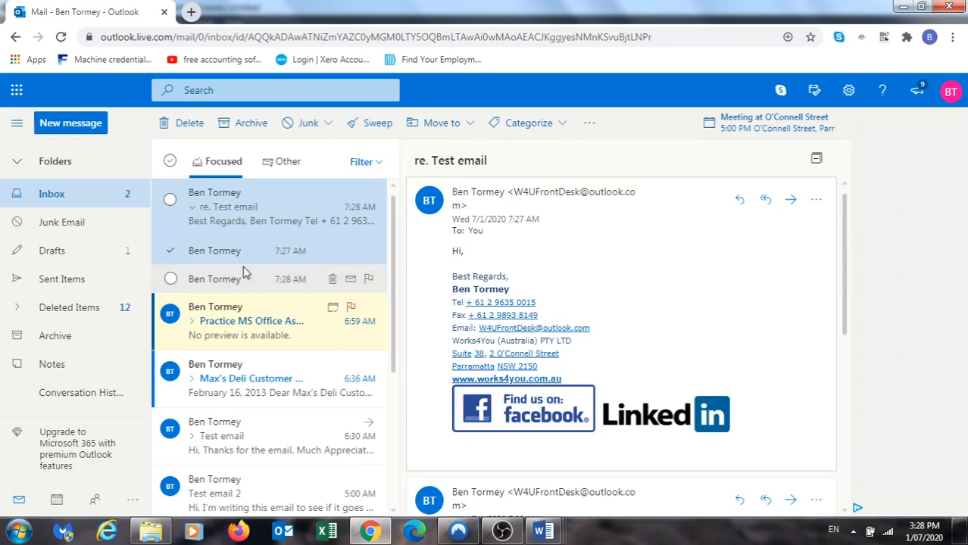
click(244, 274)
scroll(561, 312, up, 4)
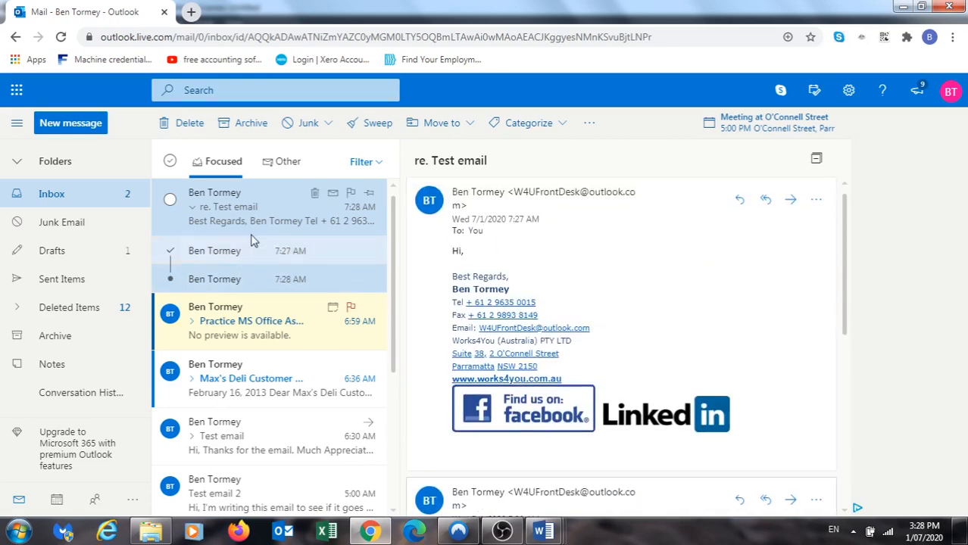
click(193, 211)
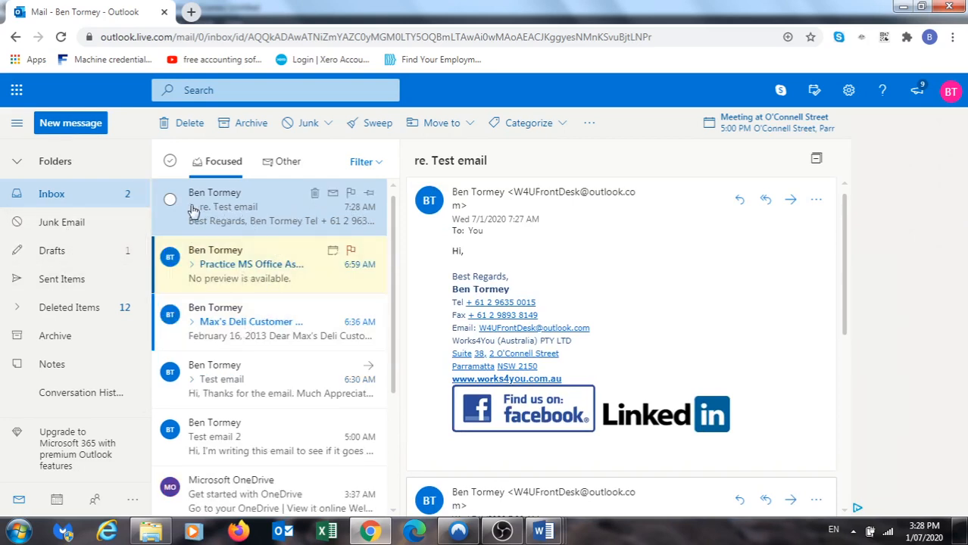
scroll(739, 337, down, 3)
scroll(746, 335, up, 3)
Pop out the FW: re. Test email and read the quoted leave reply for 7/1/2020–7/3/2020
double_click(262, 216)
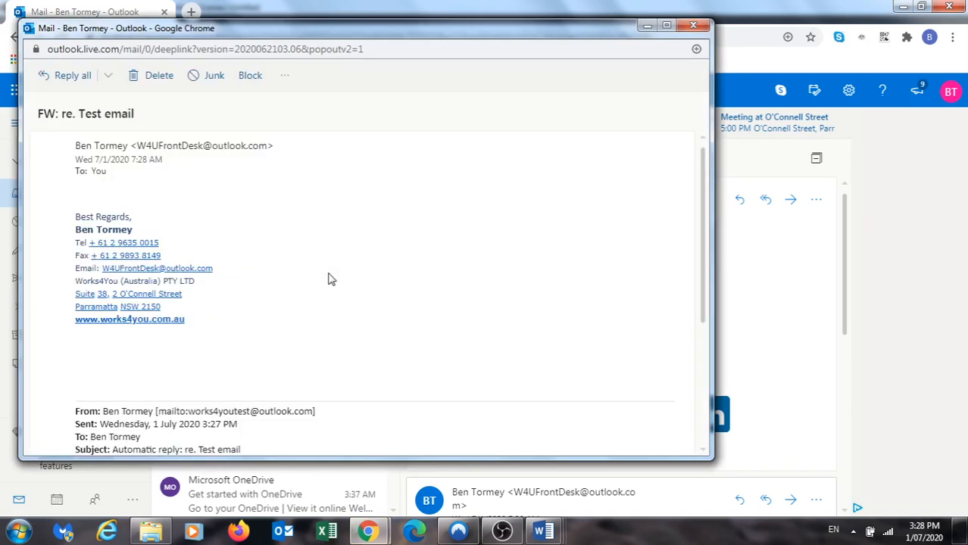
scroll(331, 279, down, 3)
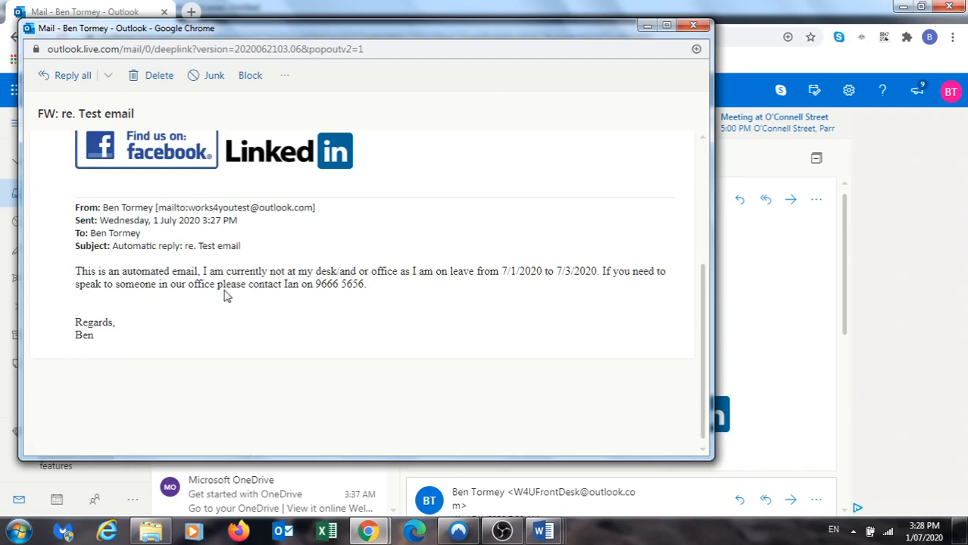
scroll(196, 274, up, 2)
scroll(197, 274, down, 2)
scroll(262, 348, up, 3)
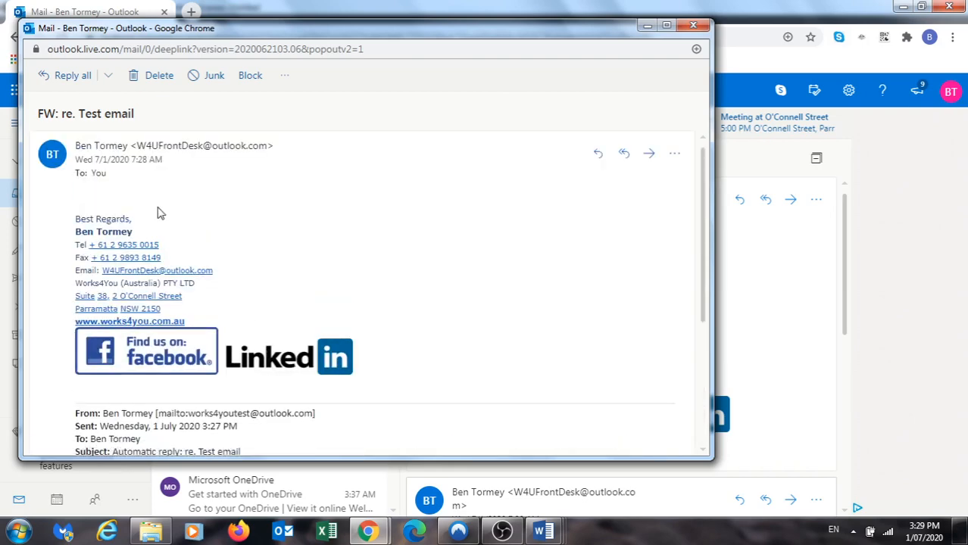
scroll(184, 274, down, 3)
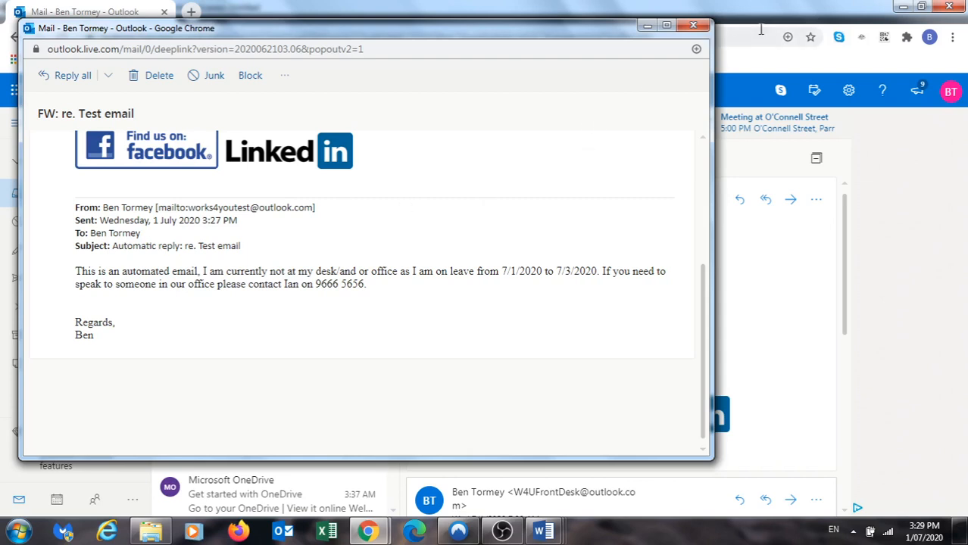
Close the separate message window and create a Personal subfolder under Inbox
click(693, 27)
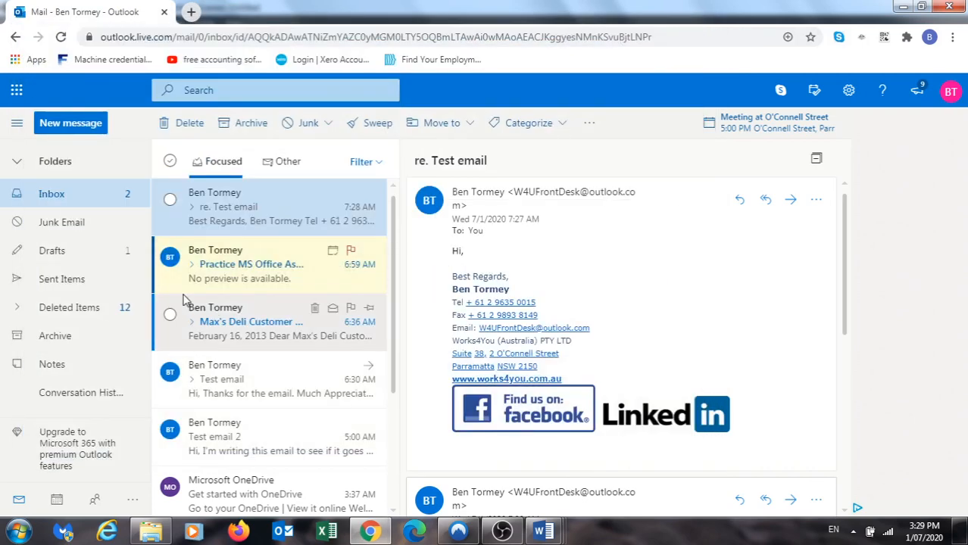
right_click(55, 196)
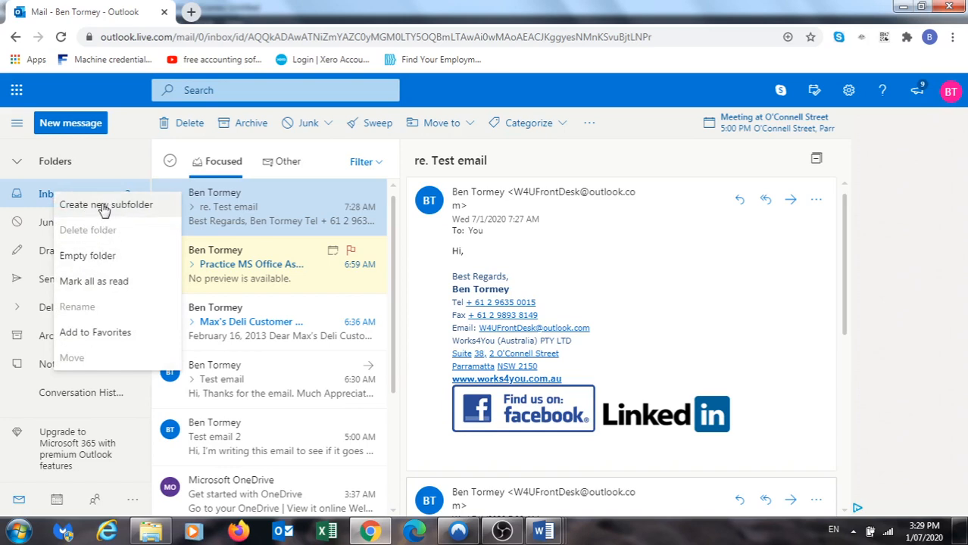
click(138, 131)
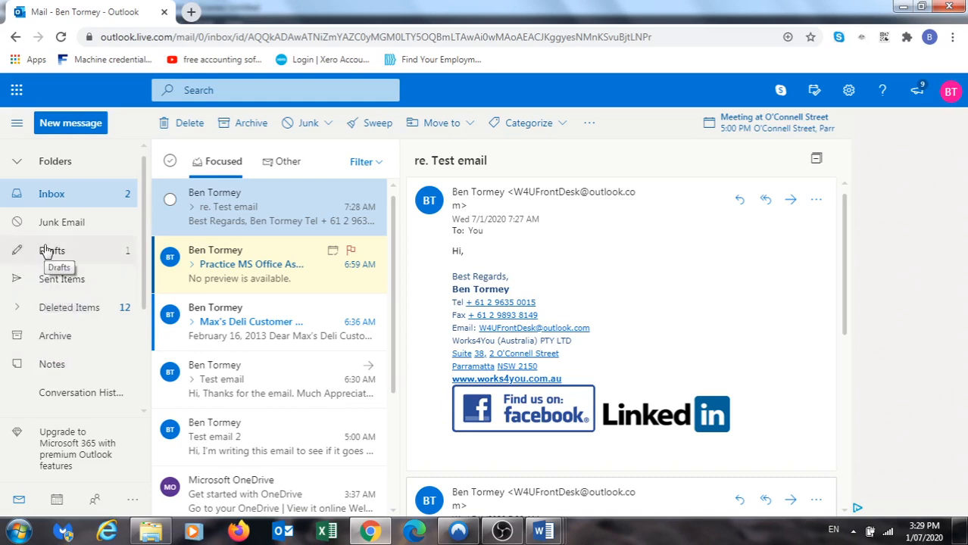
right_click(46, 199)
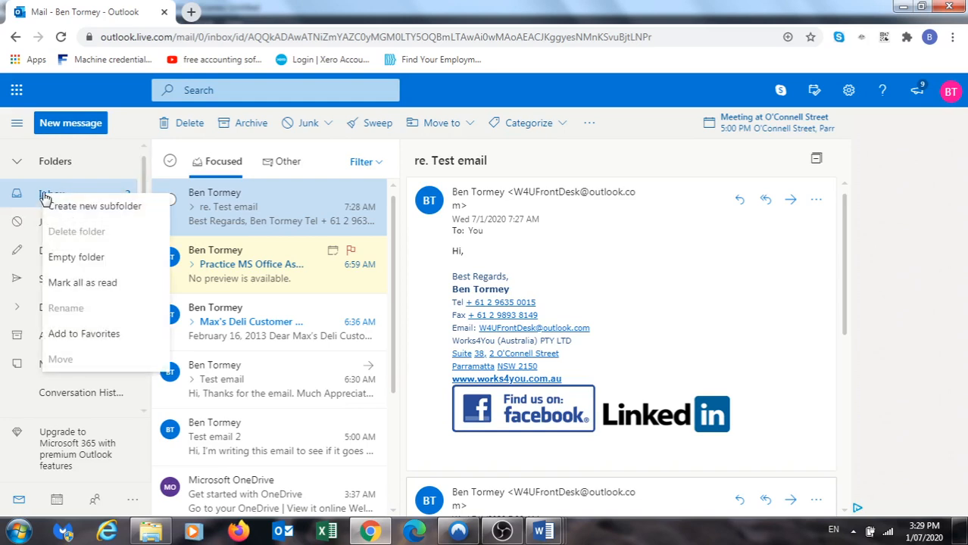
click(87, 212)
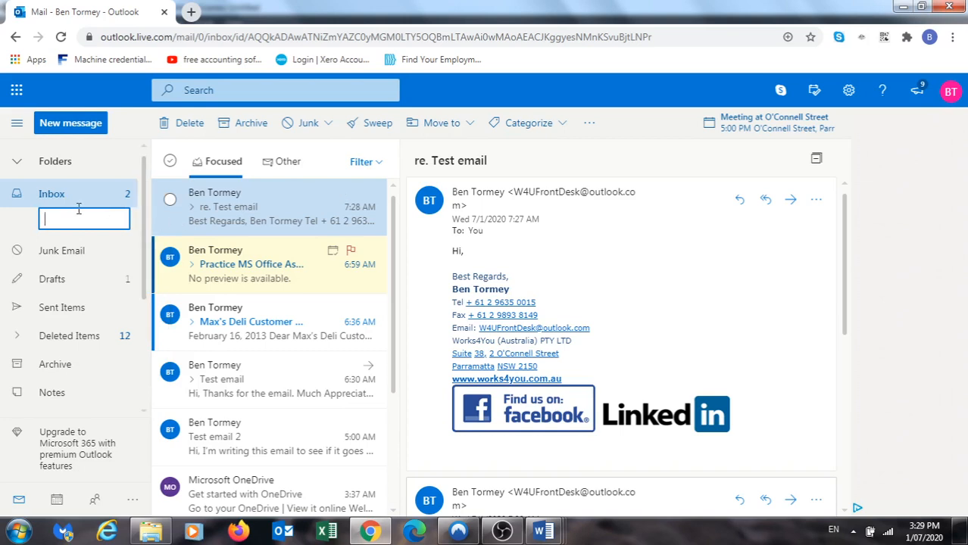
click(543, 245)
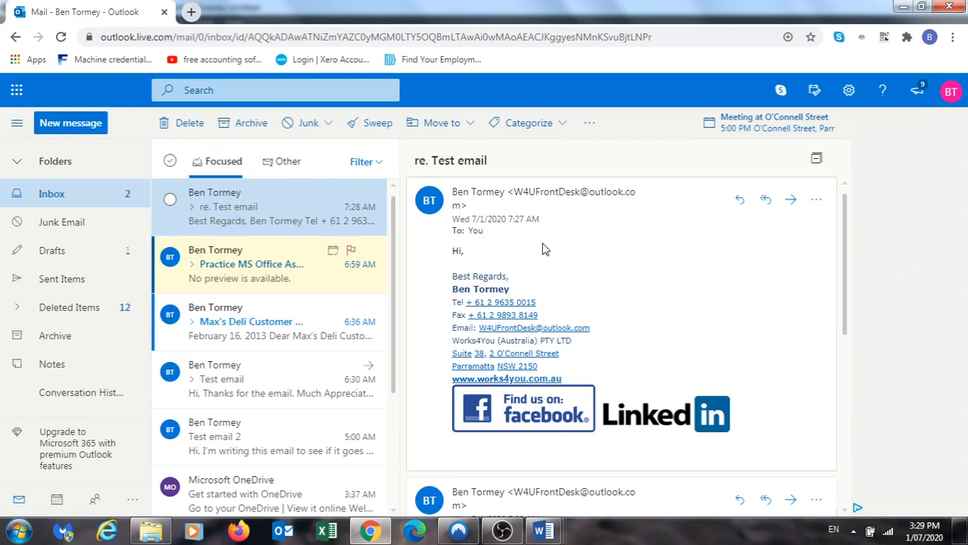
right_click(47, 195)
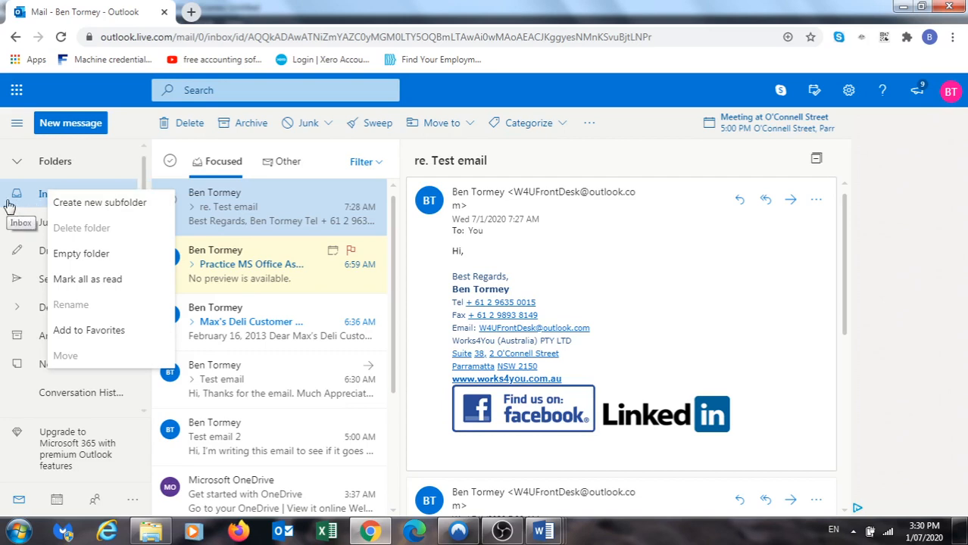
click(98, 206)
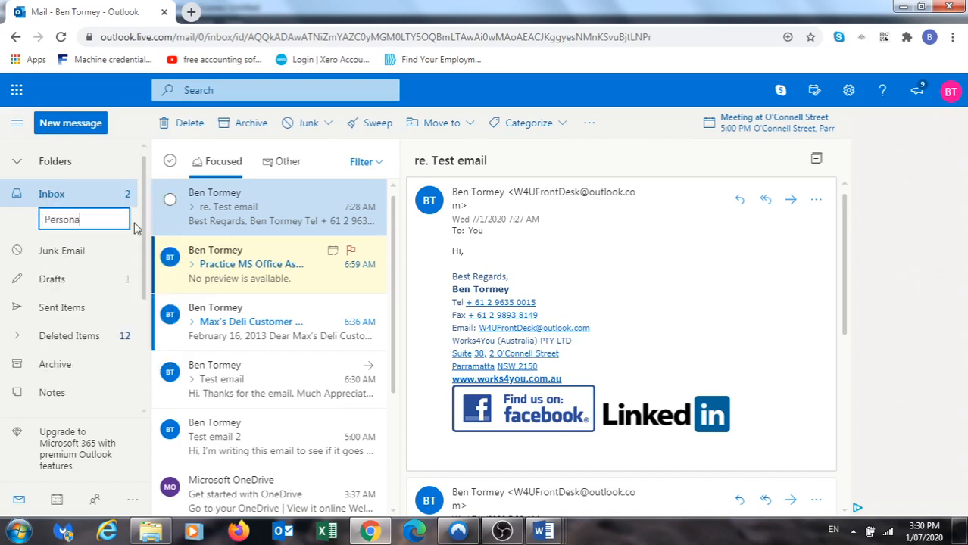
key(Return)
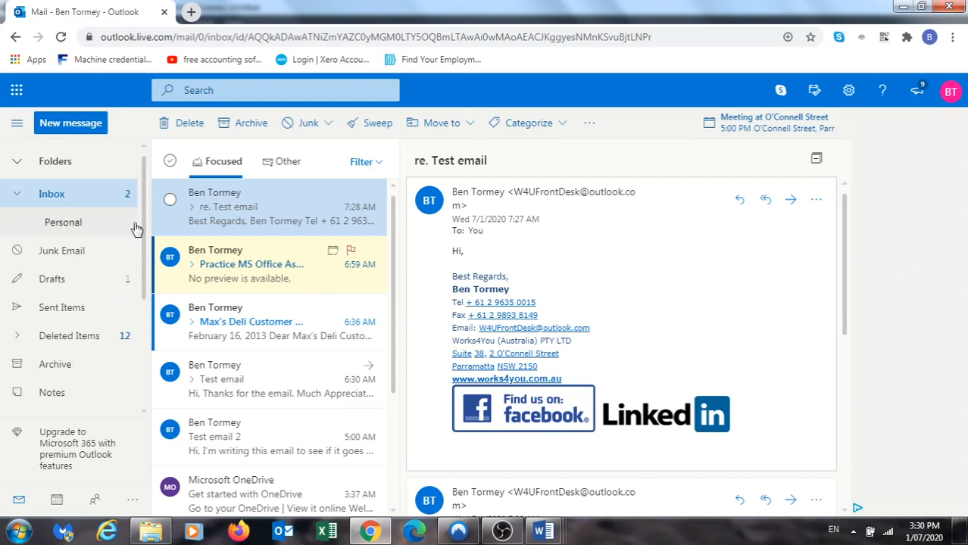
Add Job Interview and Miscellaneous subfolders under Inbox
right_click(58, 196)
click(78, 203)
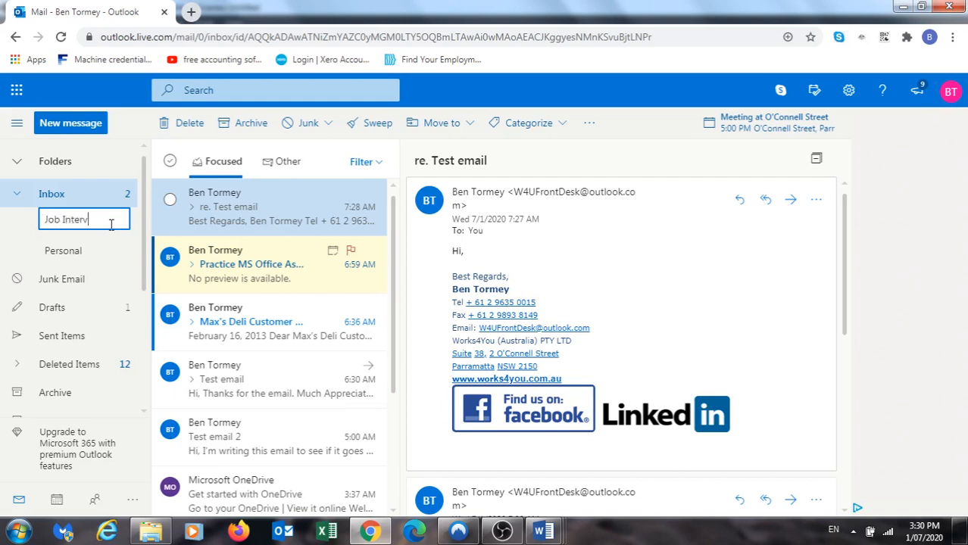
key(Return)
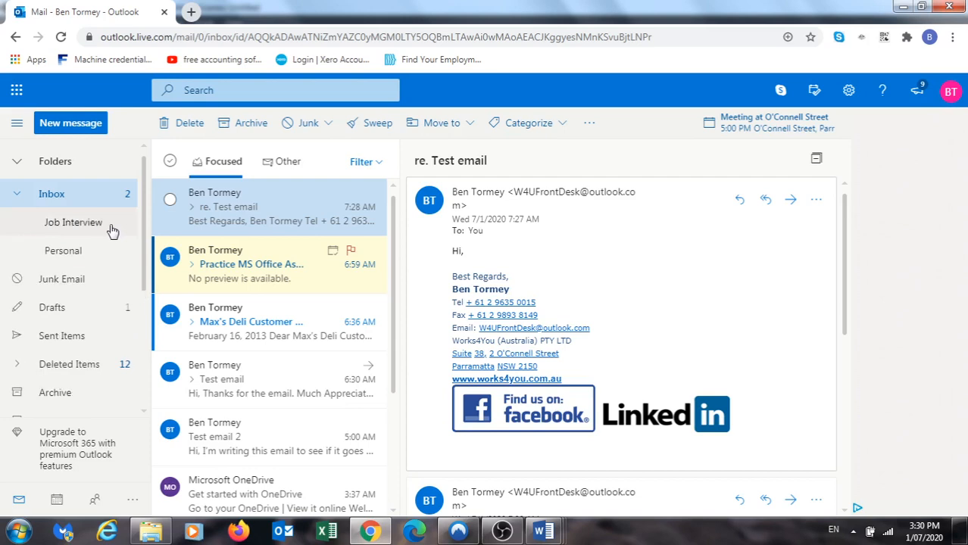
right_click(57, 199)
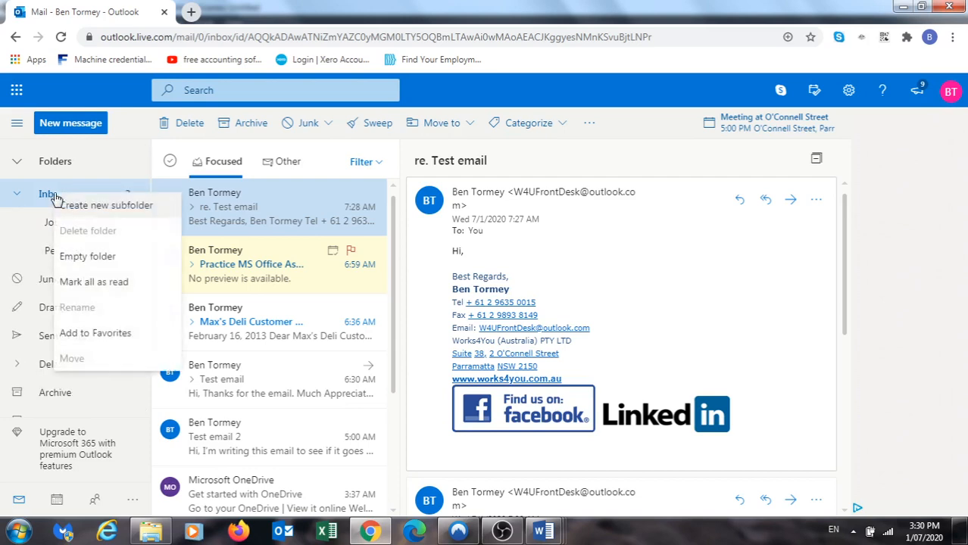
click(77, 209)
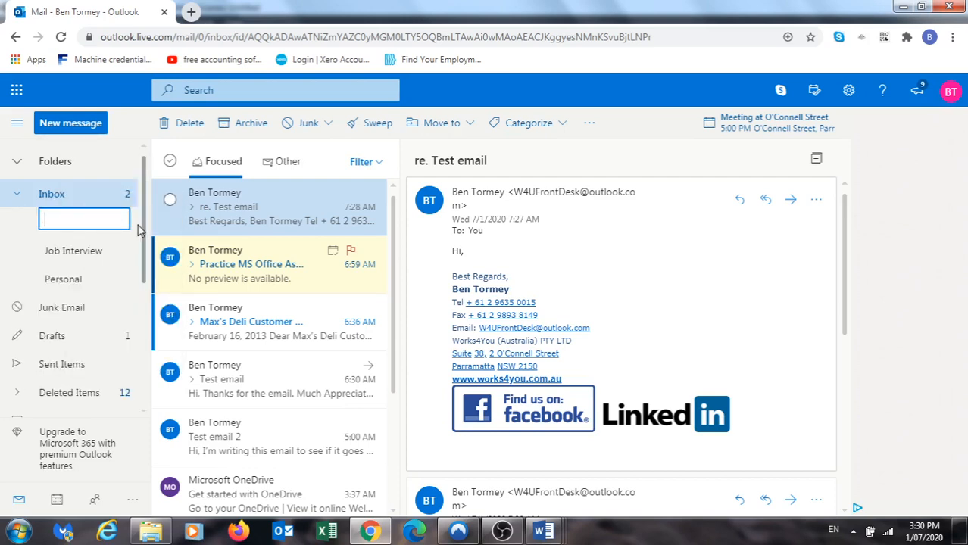
text(Miscellaneous)
key(Return)
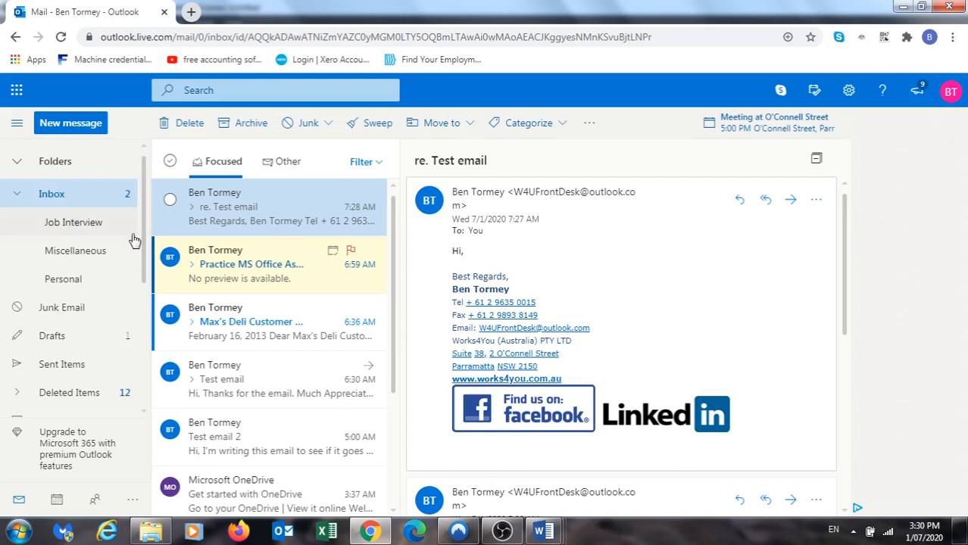
Create a Jobs Applied For subfolder inside Job Interview
right_click(65, 227)
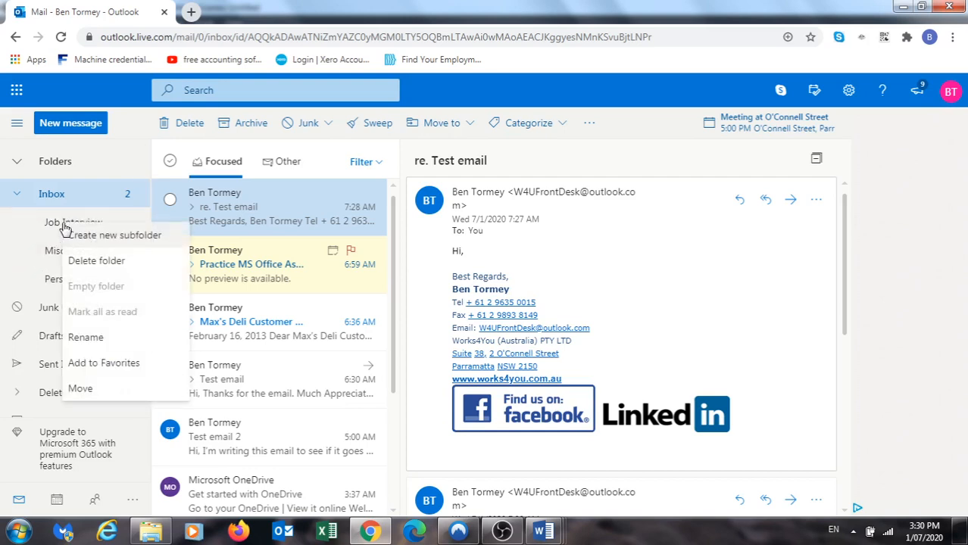
click(91, 238)
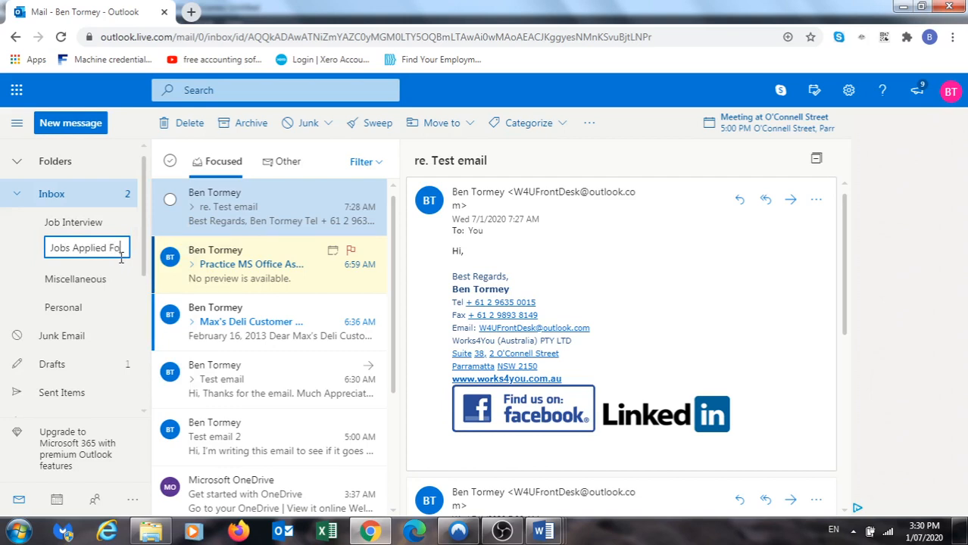
click(72, 223)
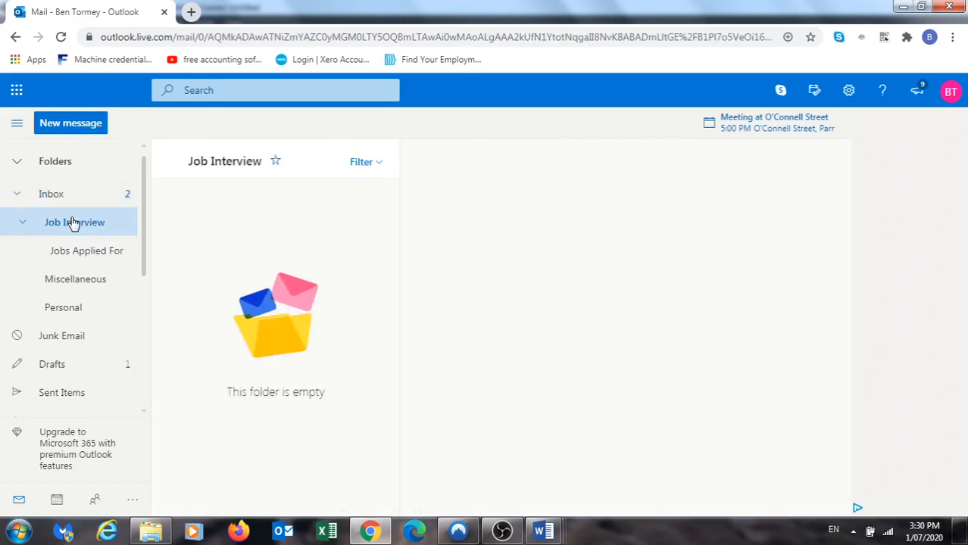
Create a Rejected subfolder inside Job Interview, then return to the Inbox
right_click(54, 223)
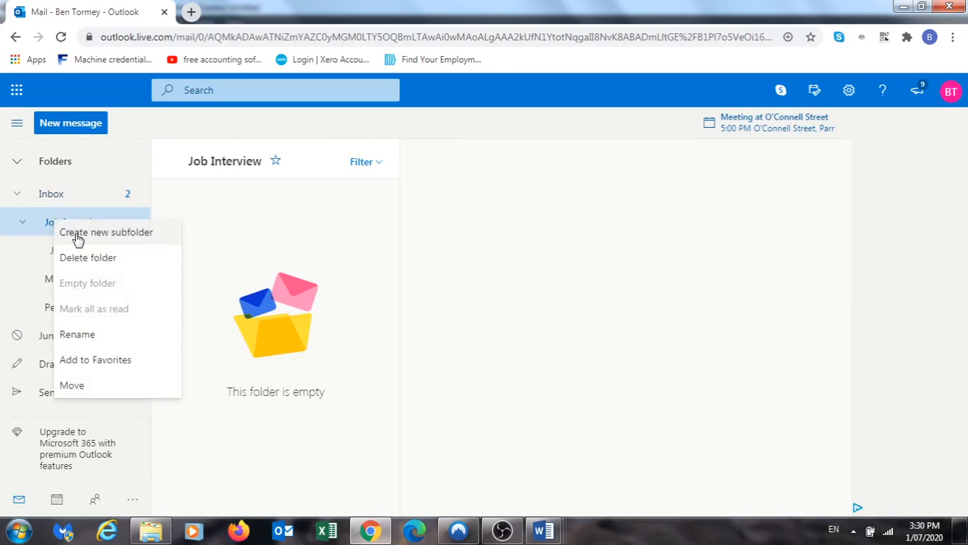
click(79, 240)
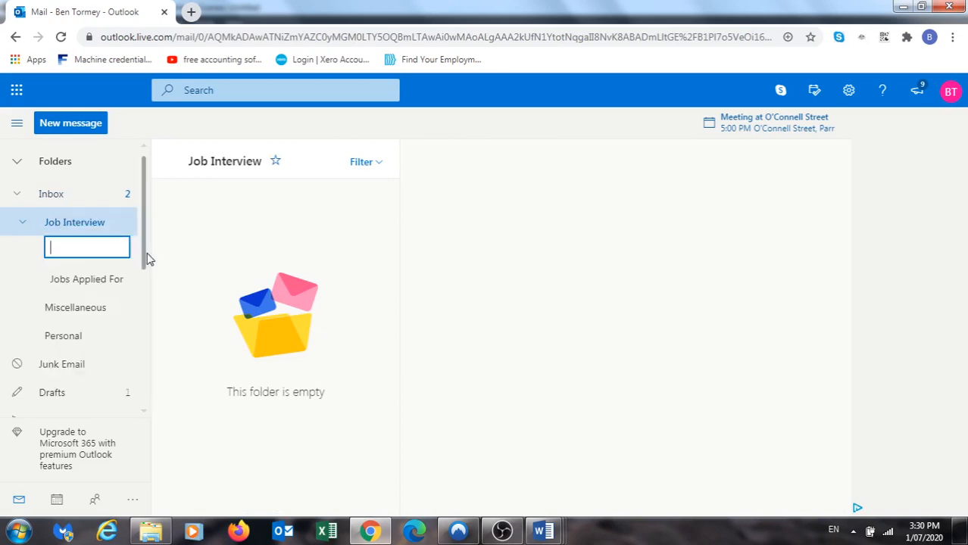
text(Rejected)
key(Return)
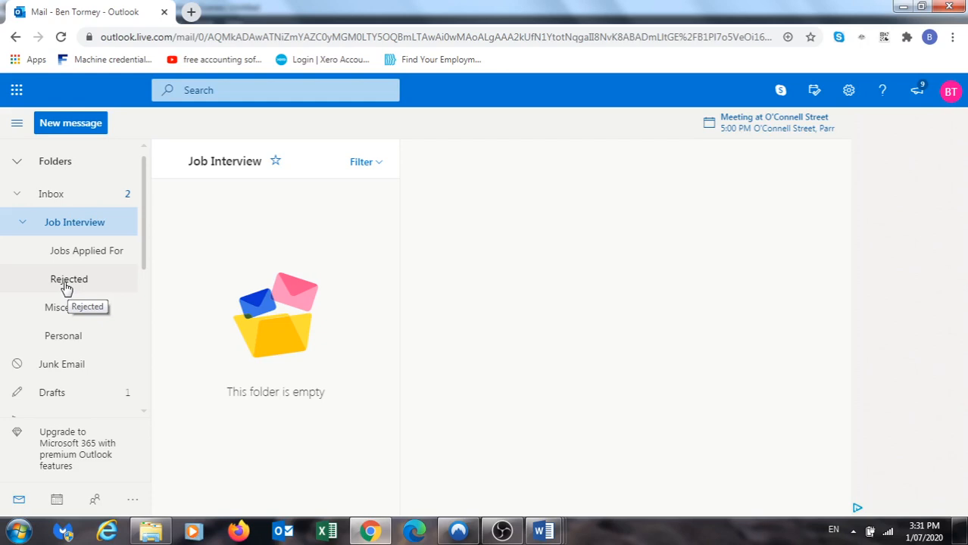
click(59, 197)
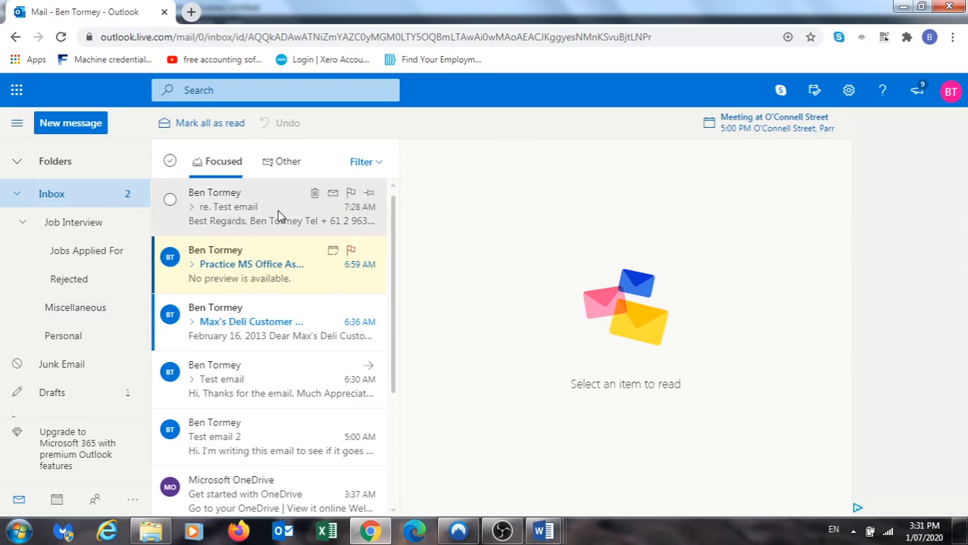
Move the re. Test email, Practice MS Office and Max's Deli emails into Miscellaneous
drag(278, 216, 76, 312)
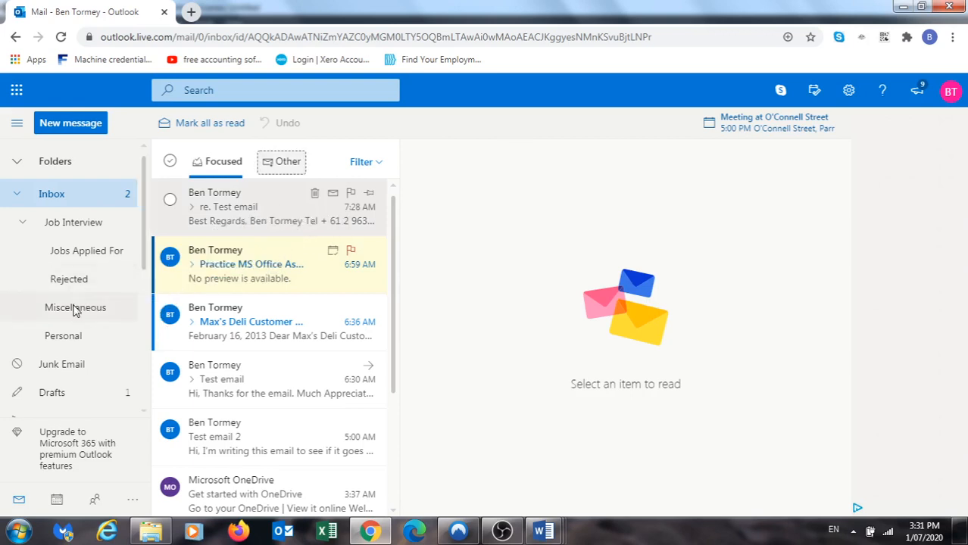
scroll(282, 341, down, 3)
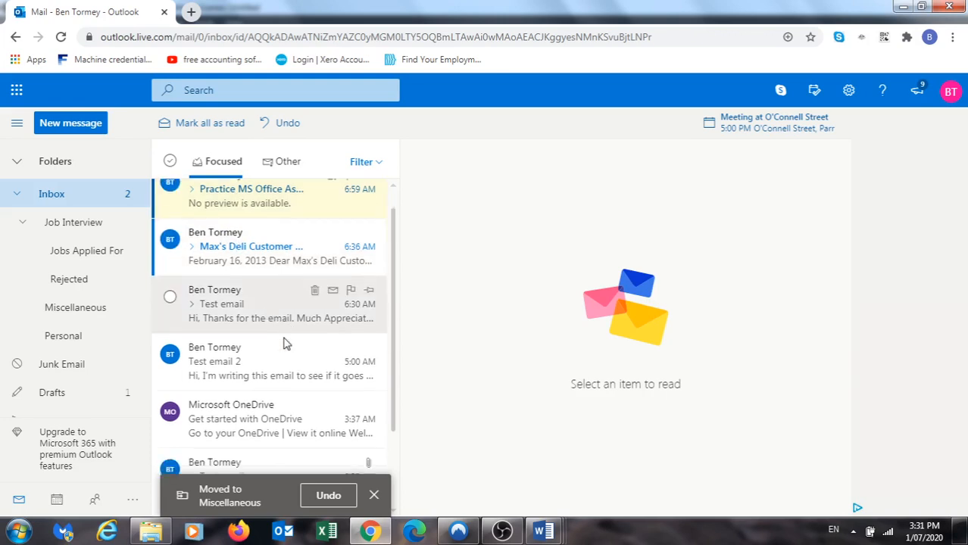
scroll(283, 339, up, 3)
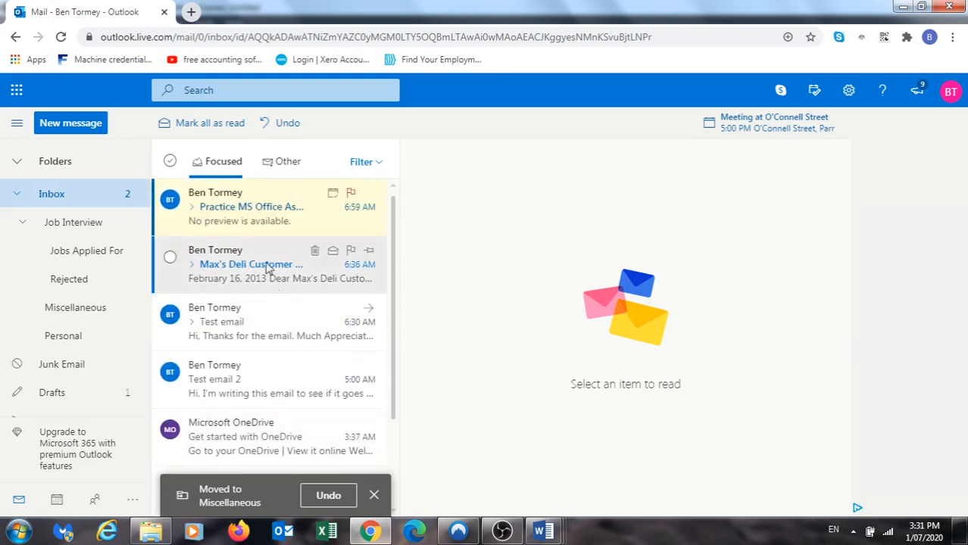
drag(255, 216, 50, 307)
click(265, 205)
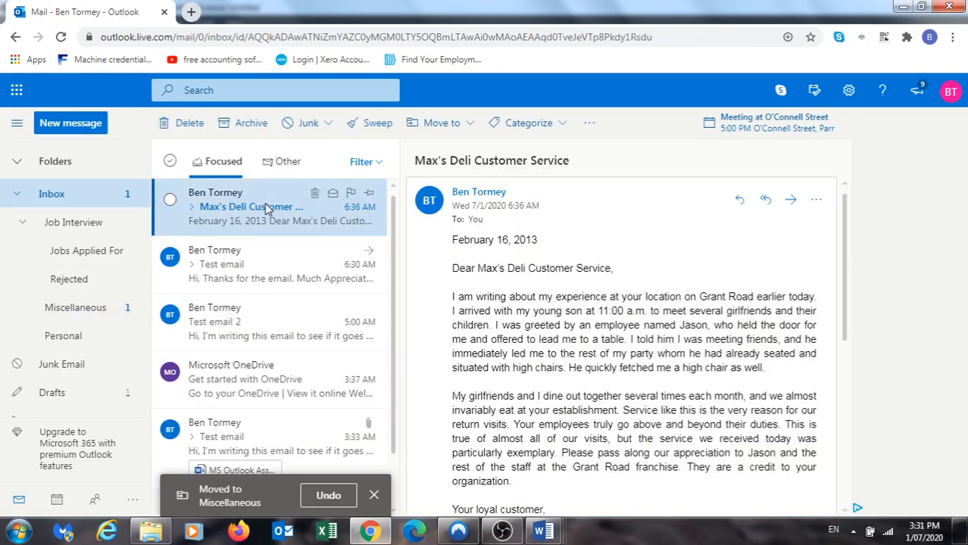
scroll(571, 324, down, 2)
drag(279, 215, 84, 314)
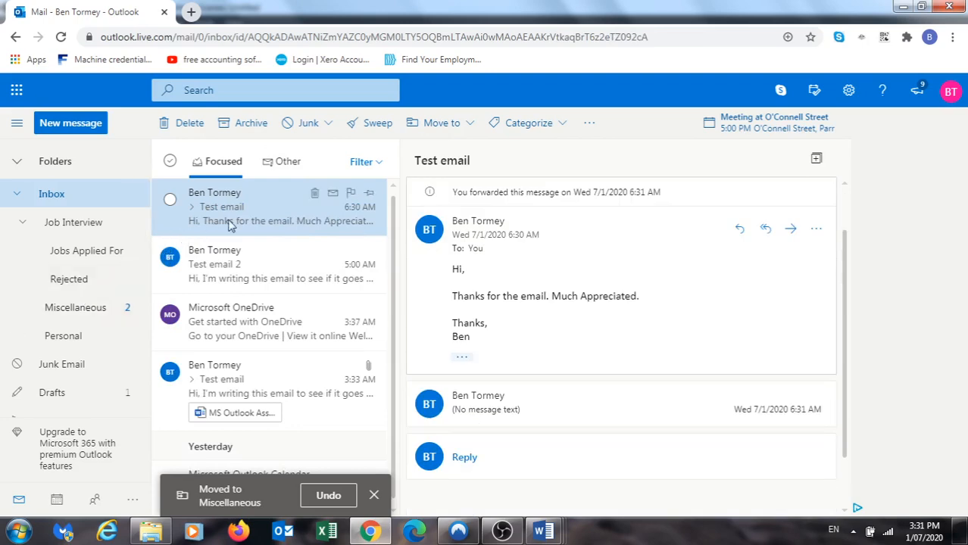
Move the Test email, Test email 2, OneDrive and calendar agenda emails into Miscellaneous
drag(273, 220, 90, 312)
drag(231, 214, 97, 314)
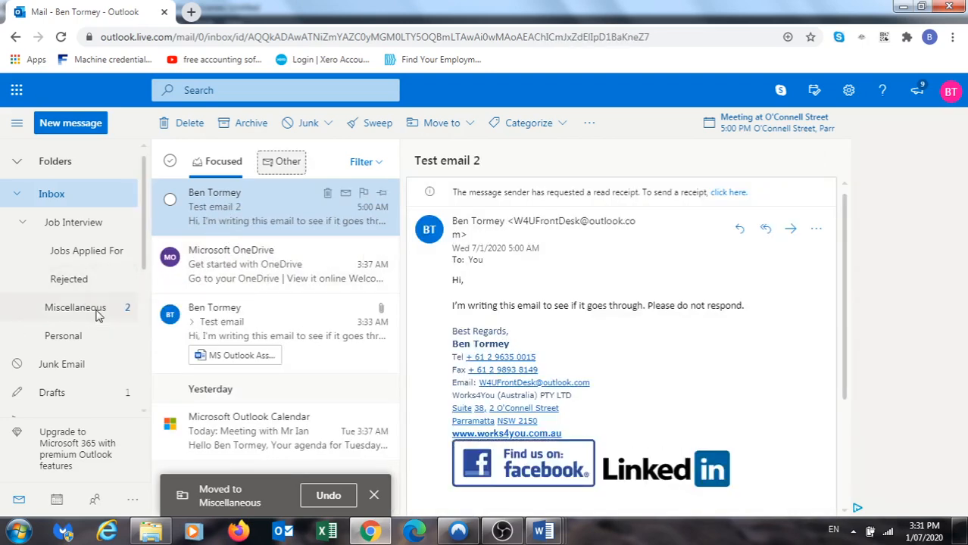
drag(239, 204, 65, 310)
drag(255, 238, 96, 310)
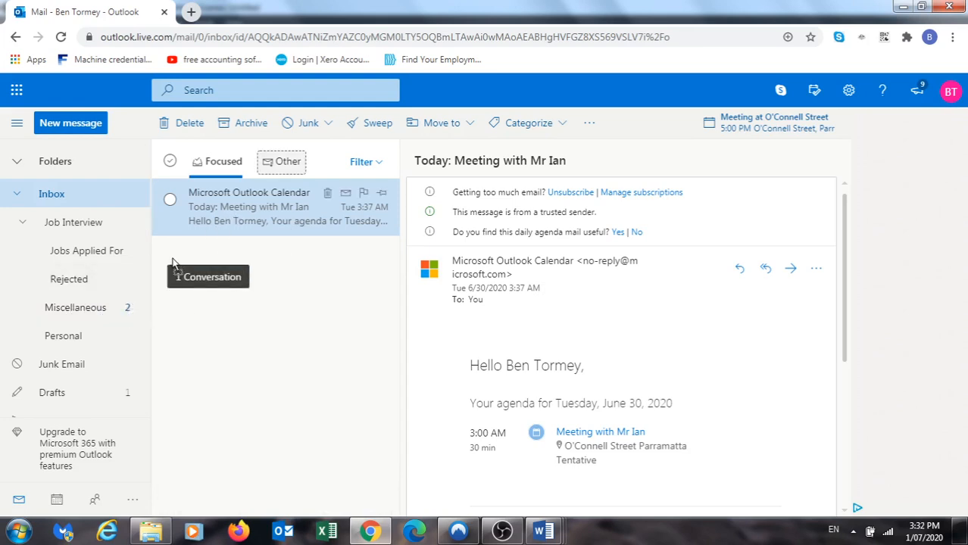
drag(172, 263, 94, 310)
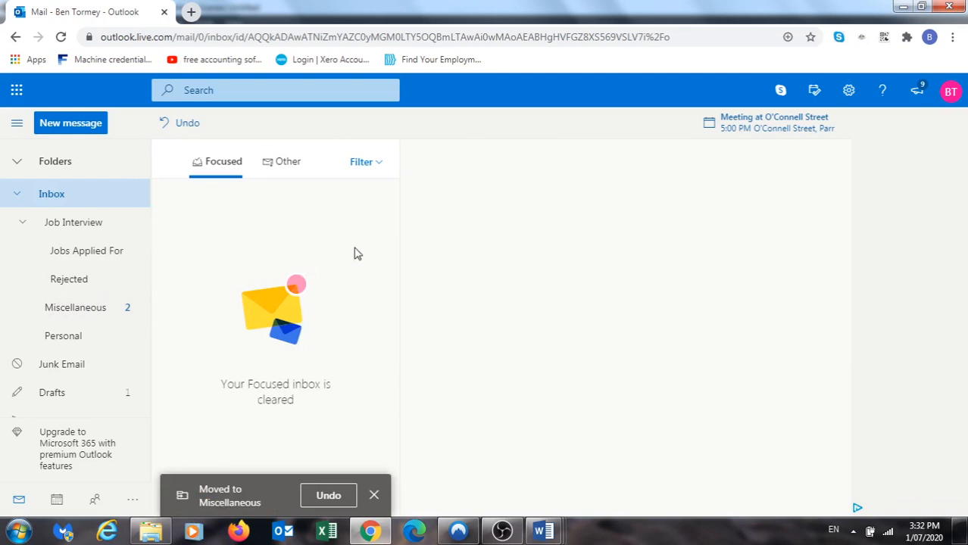
Start a blank new message and browse its extra options like saving a draft or inserting a signature
click(81, 127)
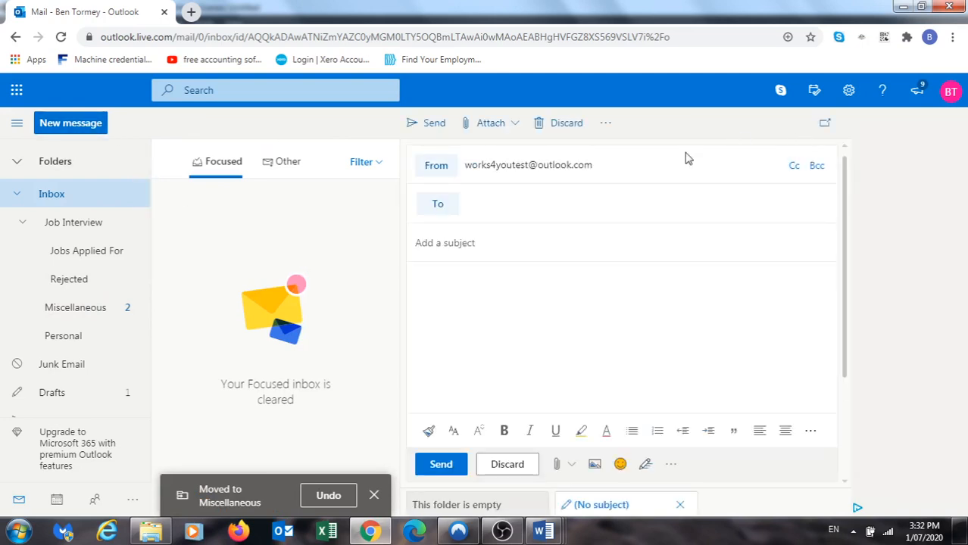
click(606, 123)
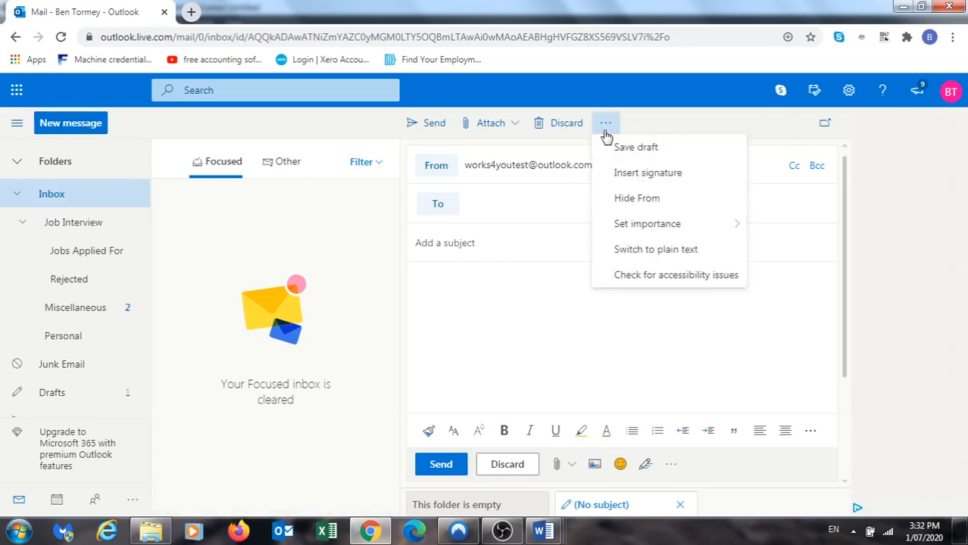
click(502, 533)
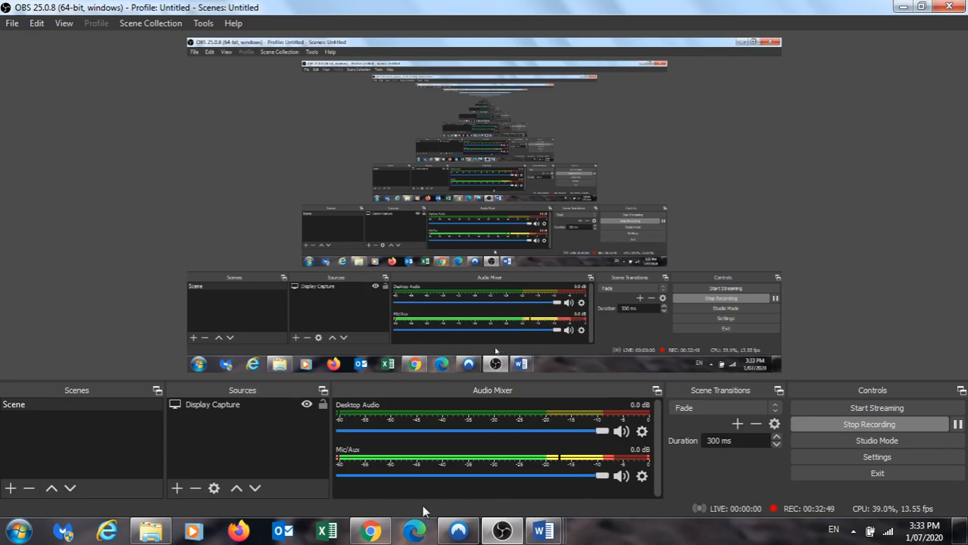
click(384, 532)
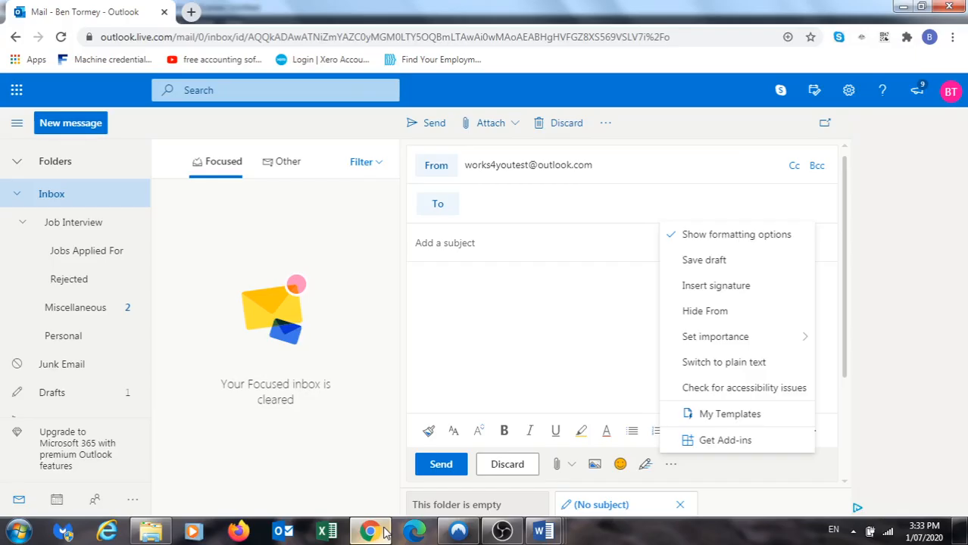
click(399, 318)
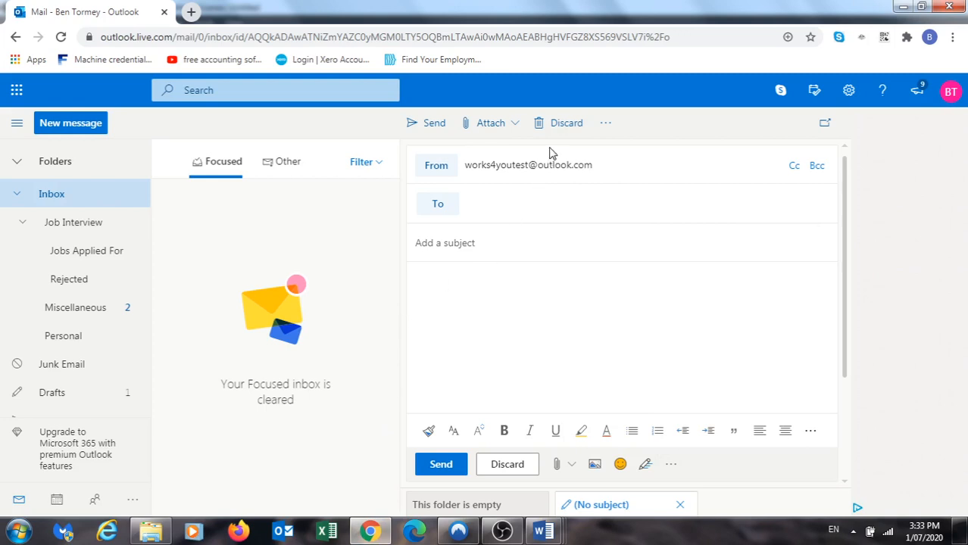
click(610, 125)
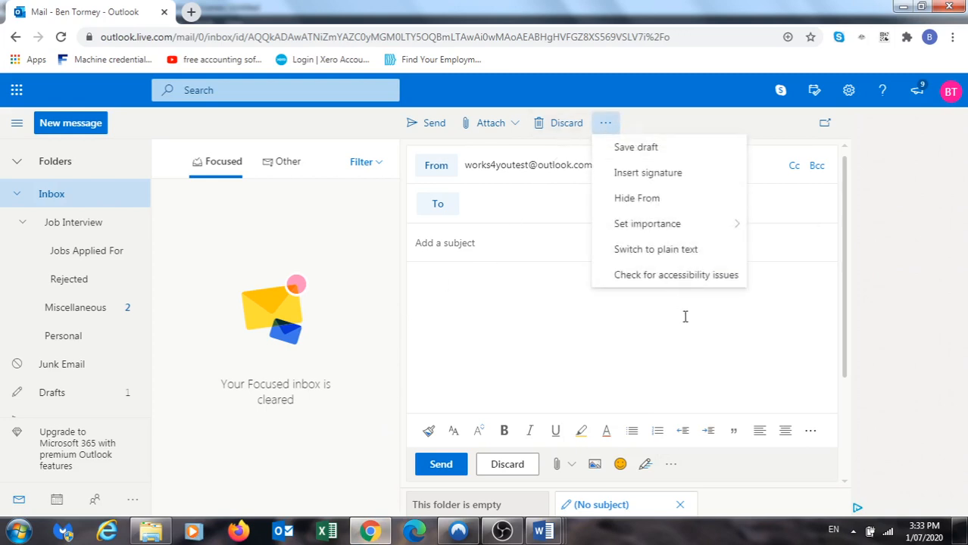
click(649, 350)
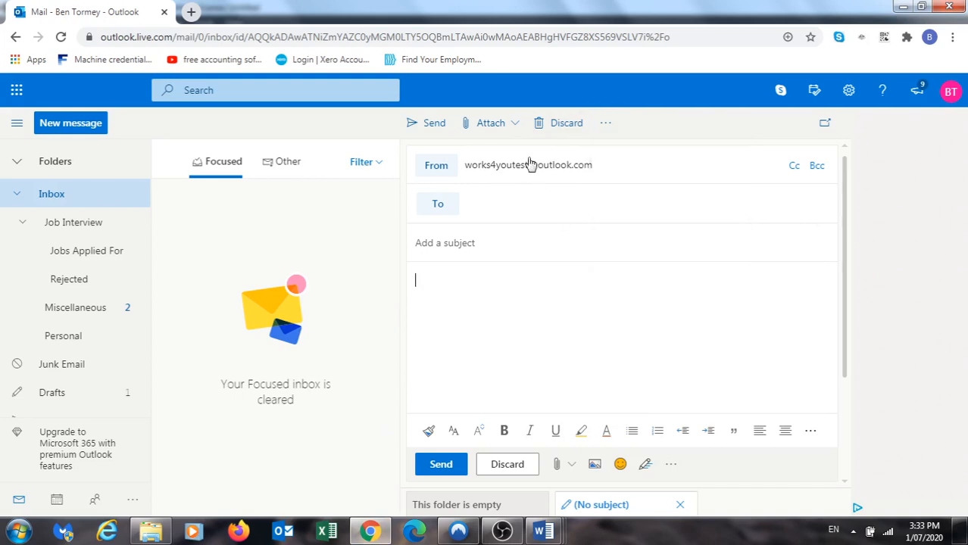
Discard the blank new message and bring the OBS recording window to the front
click(559, 124)
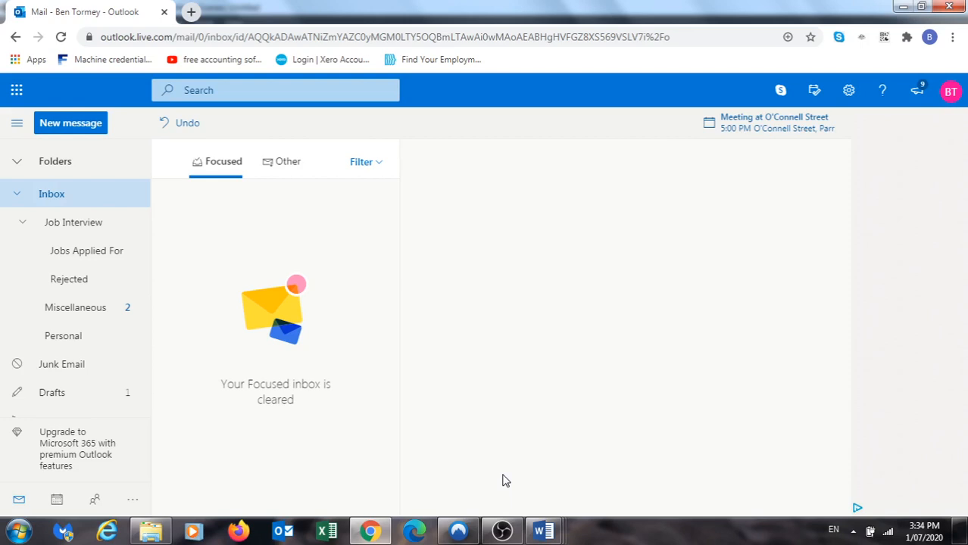
click(502, 532)
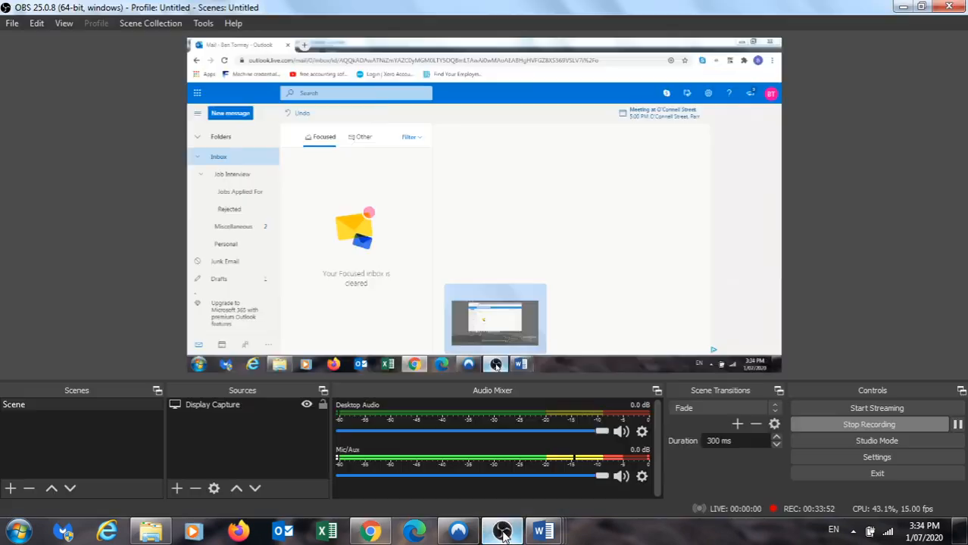